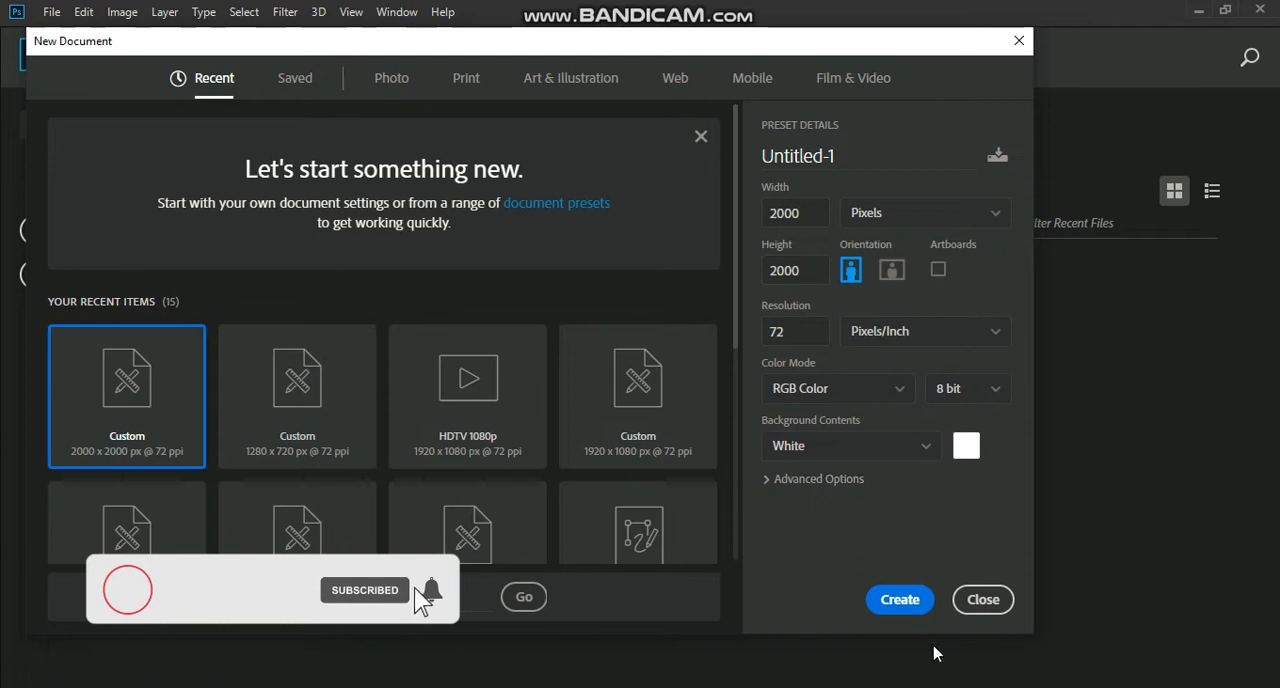
Step: Create a 2000 x 2000 px document and add a very dark brown (#120c01) Solid Color fill layer
{"action": "left_click", "coordinate": [907, 599]}
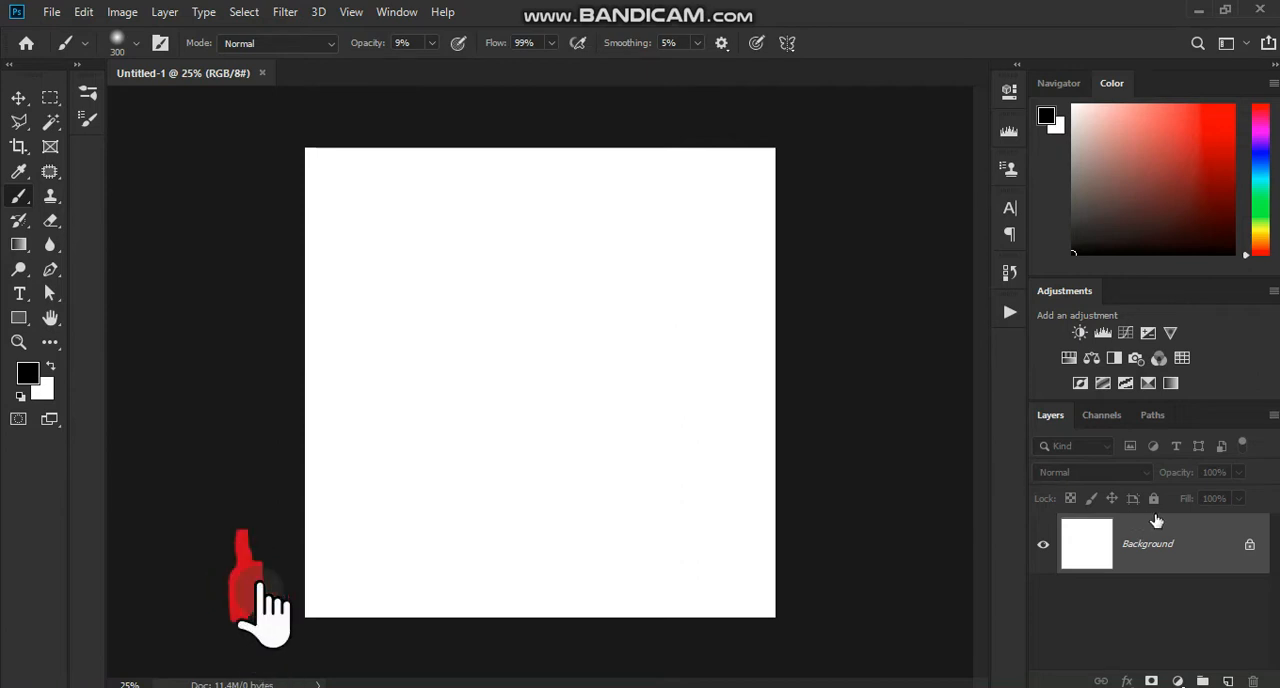
{"action": "left_click", "coordinate": [1177, 681]}
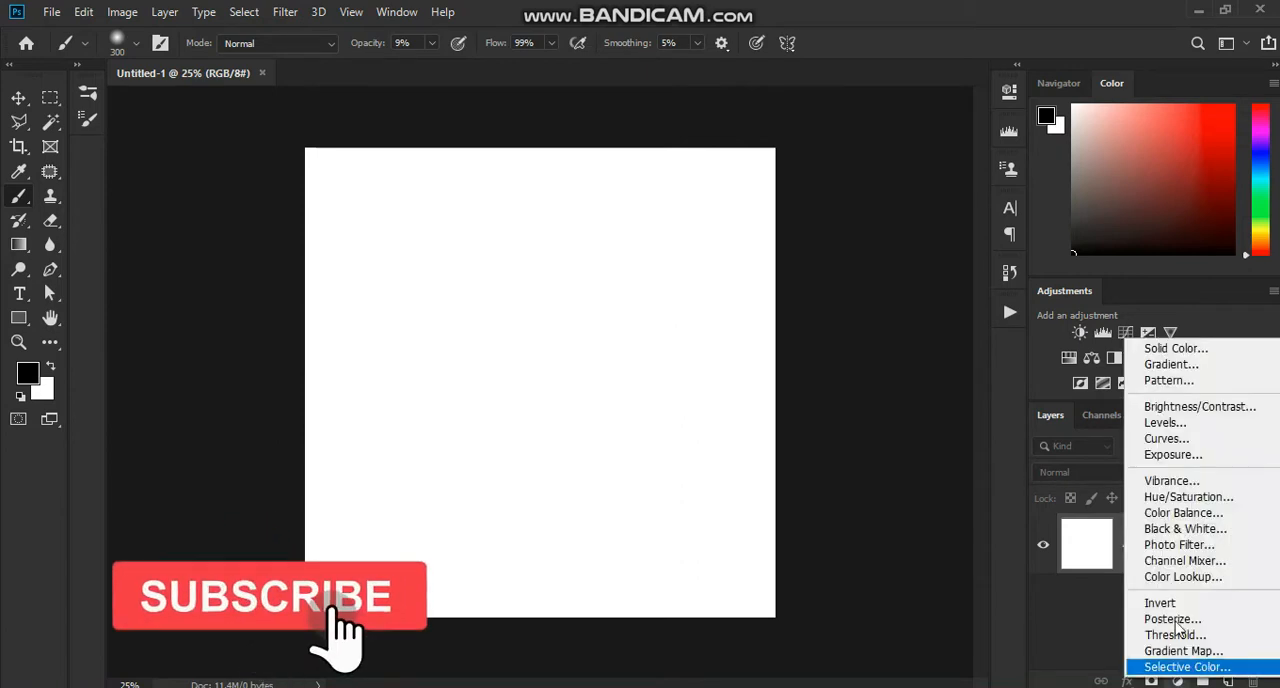
{"action": "left_click", "coordinate": [1176, 348]}
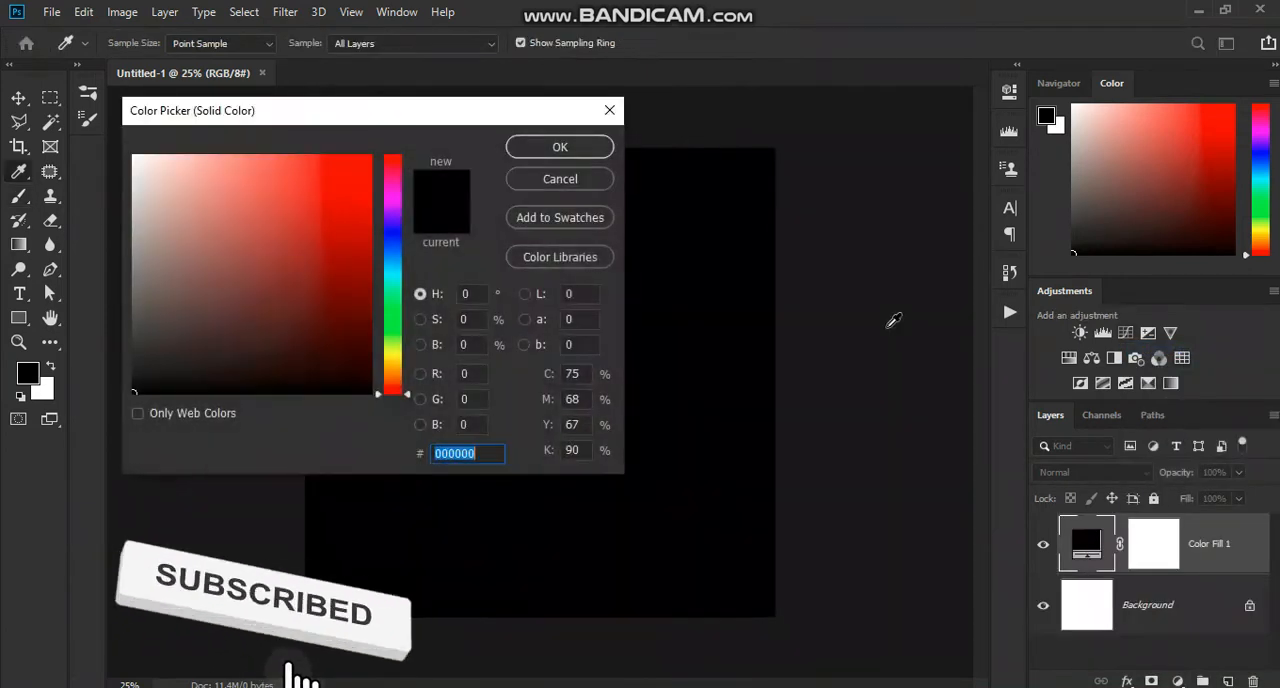
{"action": "left_click", "coordinate": [395, 371]}
{"action": "left_click_drag", "start_coordinate": [395, 375], "coordinate": [361, 377]}
{"action": "left_click", "coordinate": [394, 369]}
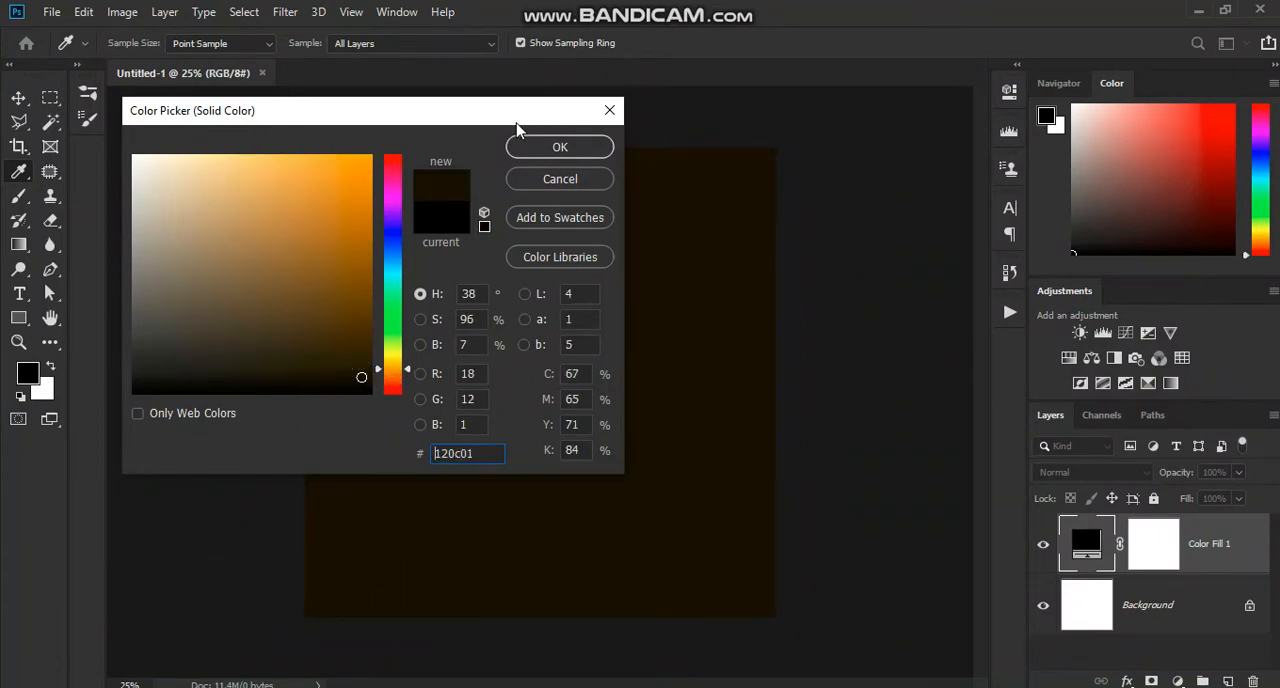
{"action": "left_click", "coordinate": [548, 150]}
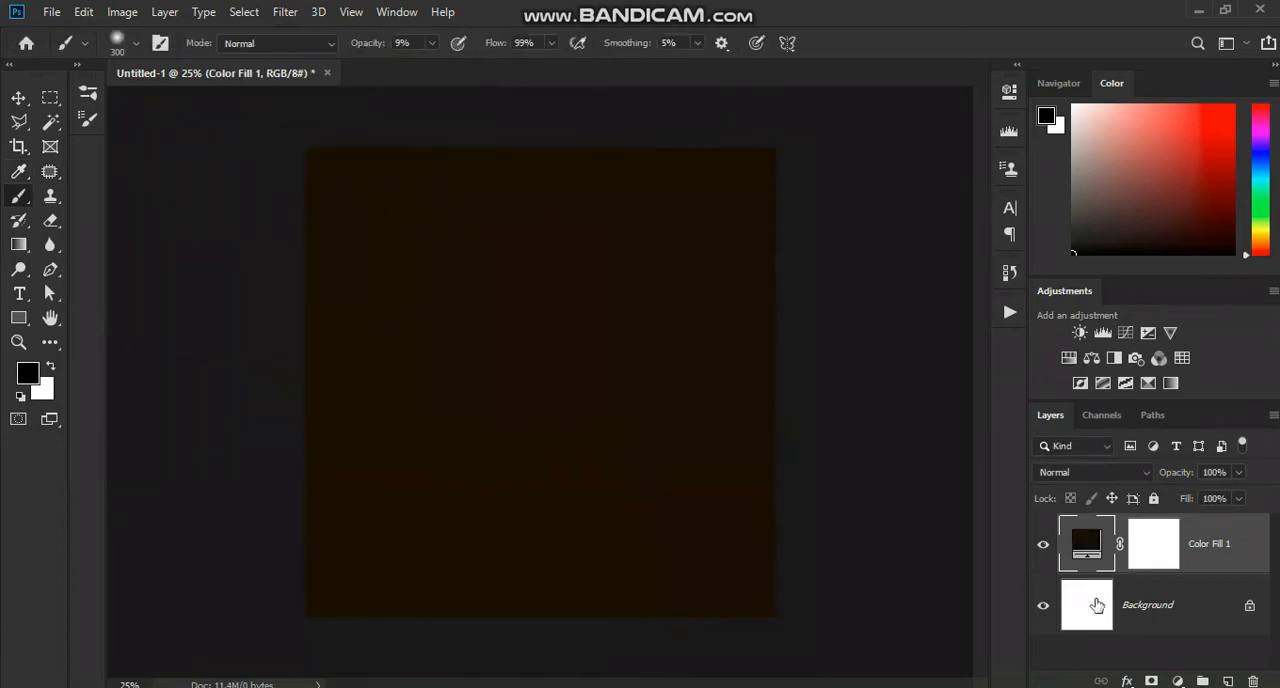
Step: Lock the Color Fill 1 layer and hide the white Background layer
{"action": "left_click", "coordinate": [1153, 499]}
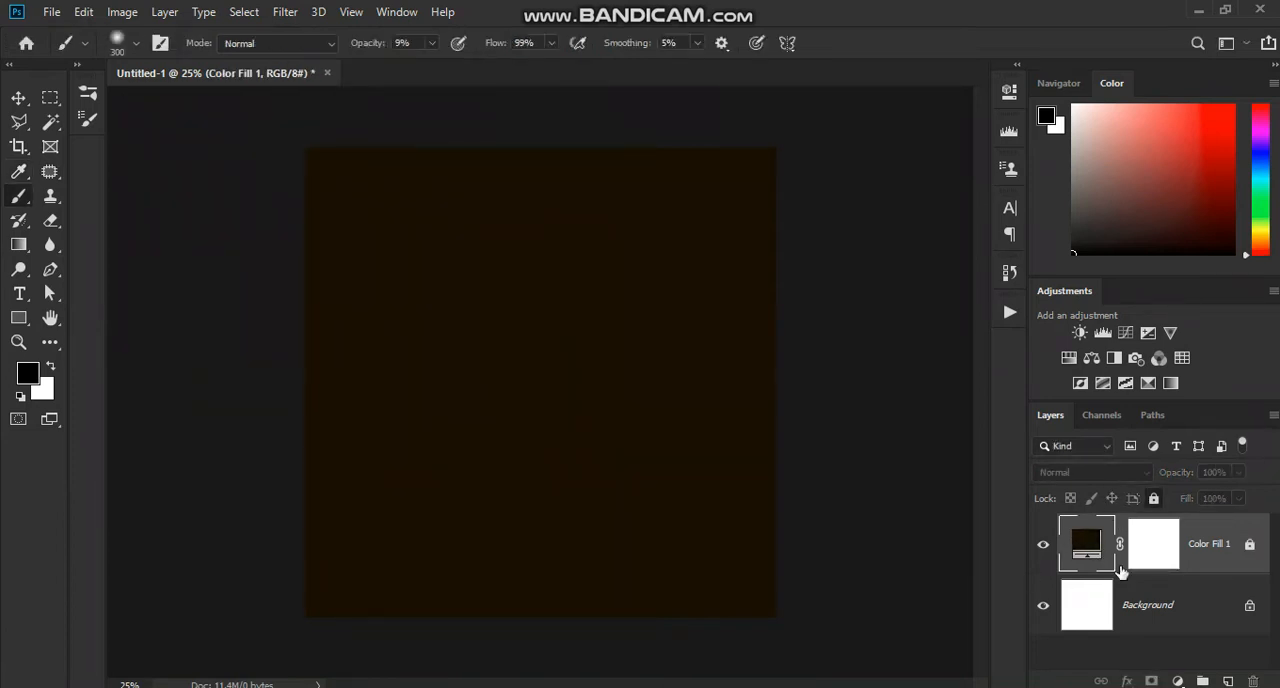
{"action": "left_click", "coordinate": [1133, 604]}
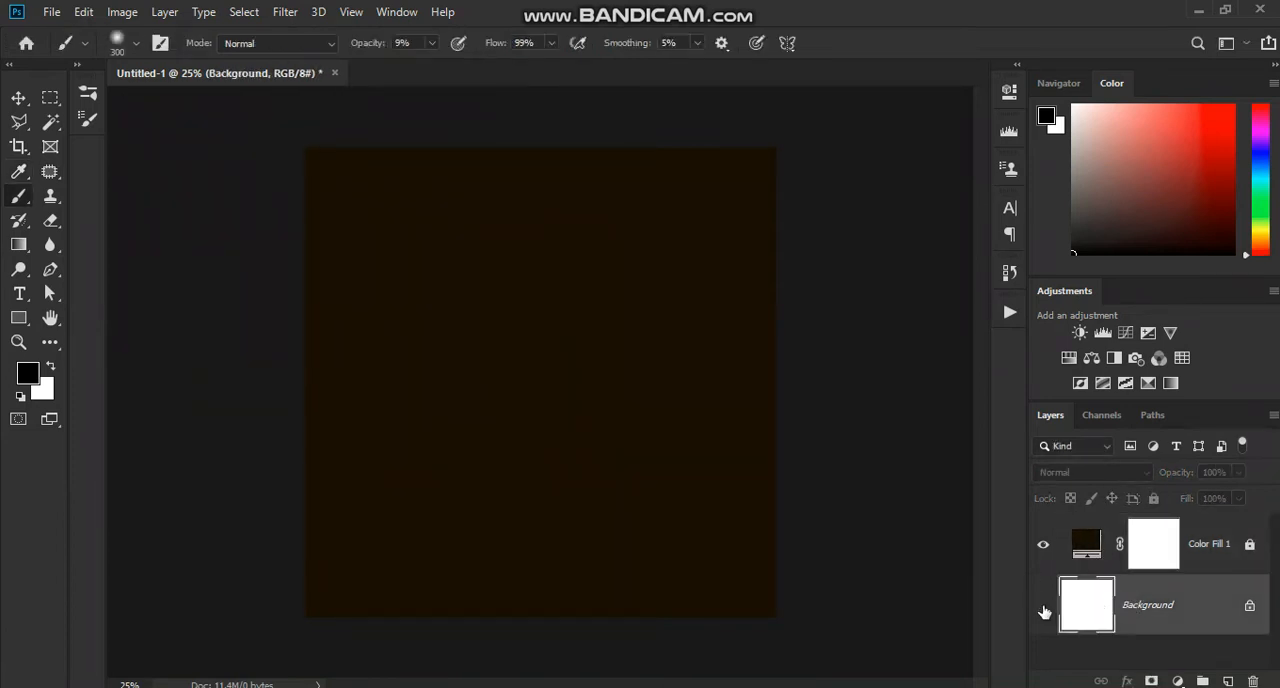
{"action": "left_click", "coordinate": [1195, 546]}
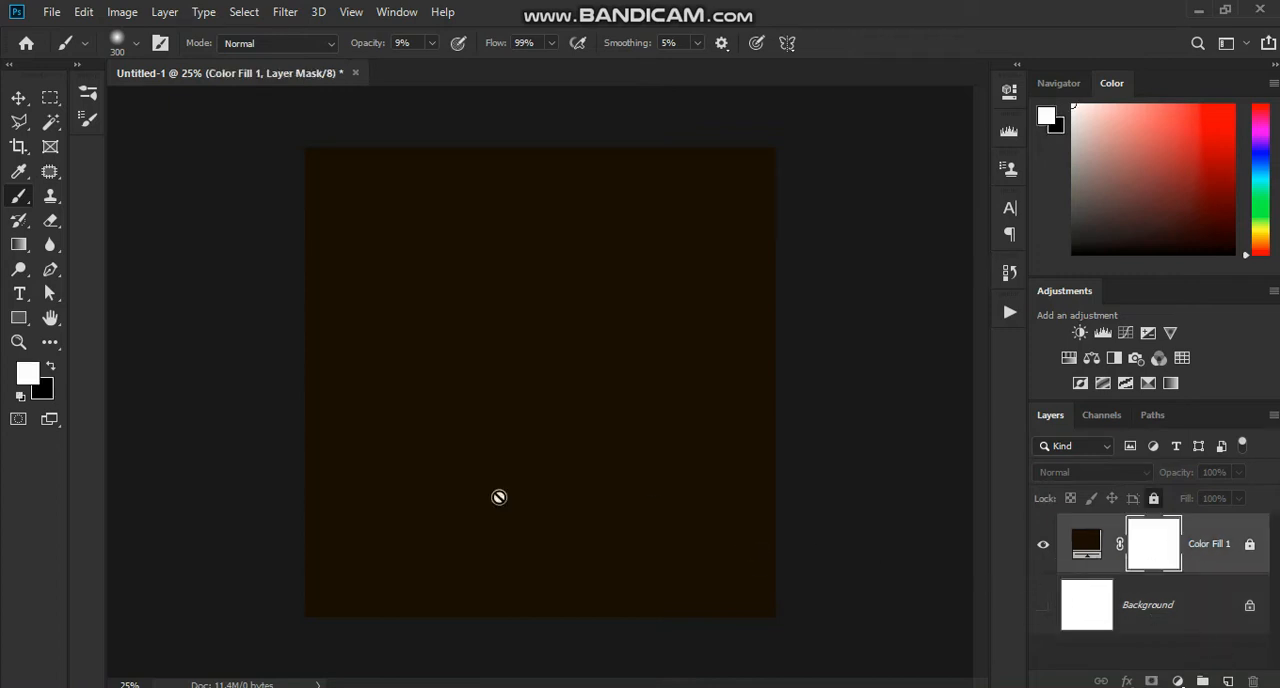
Step: Place Logo 6.png from New folder on the E: drive into the document and scale it to about 71% around its centre
{"action": "left_click", "coordinate": [232, 687]}
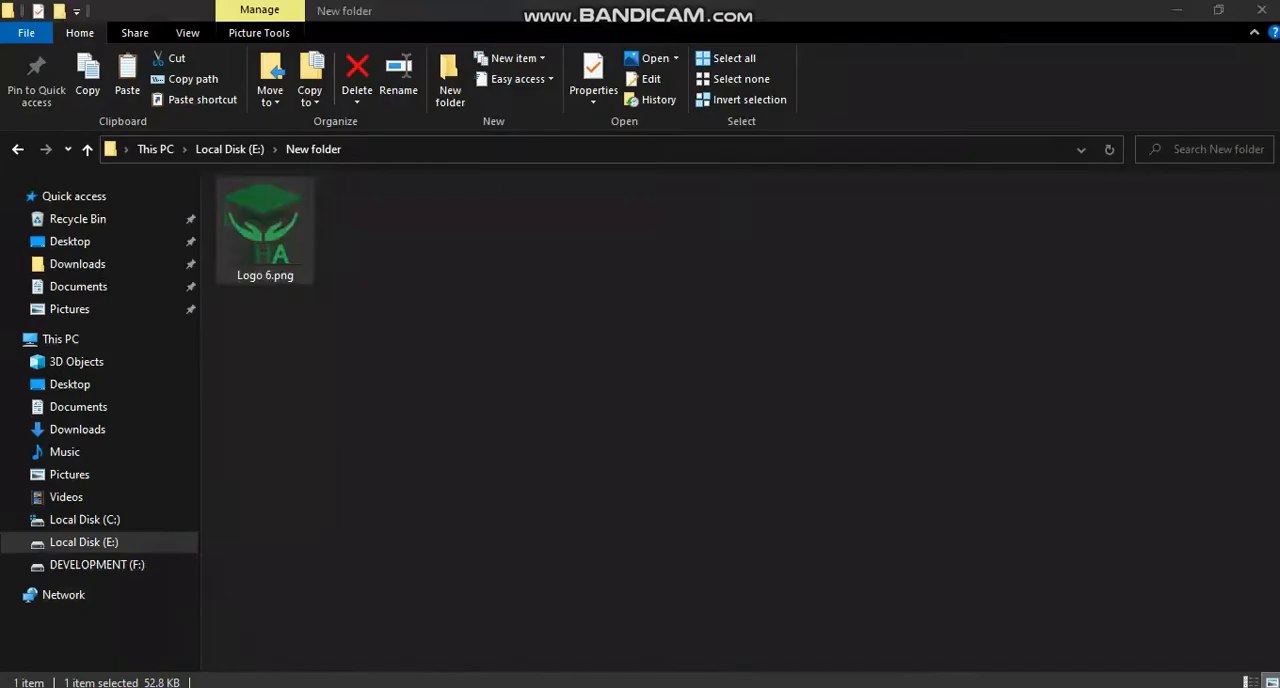
{"action": "left_click_drag", "start_coordinate": [265, 250], "coordinate": [503, 529]}
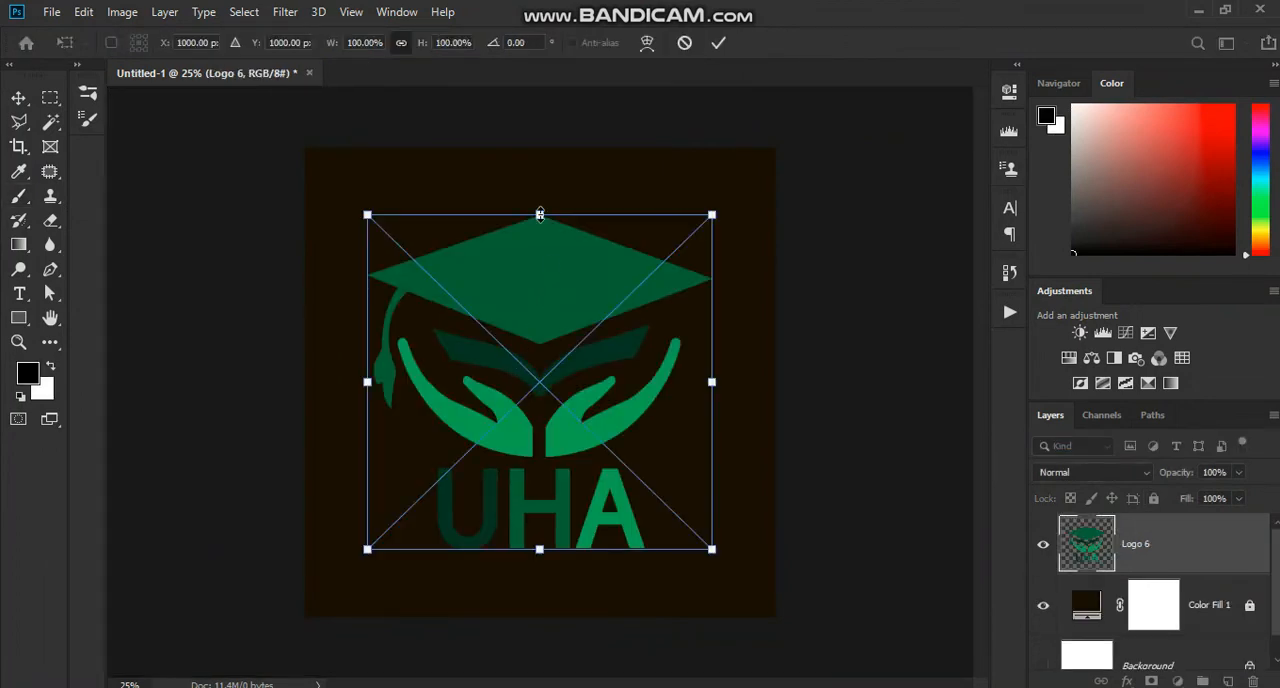
{"action": "left_click_drag", "start_coordinate": [540, 214], "coordinate": [538, 263]}
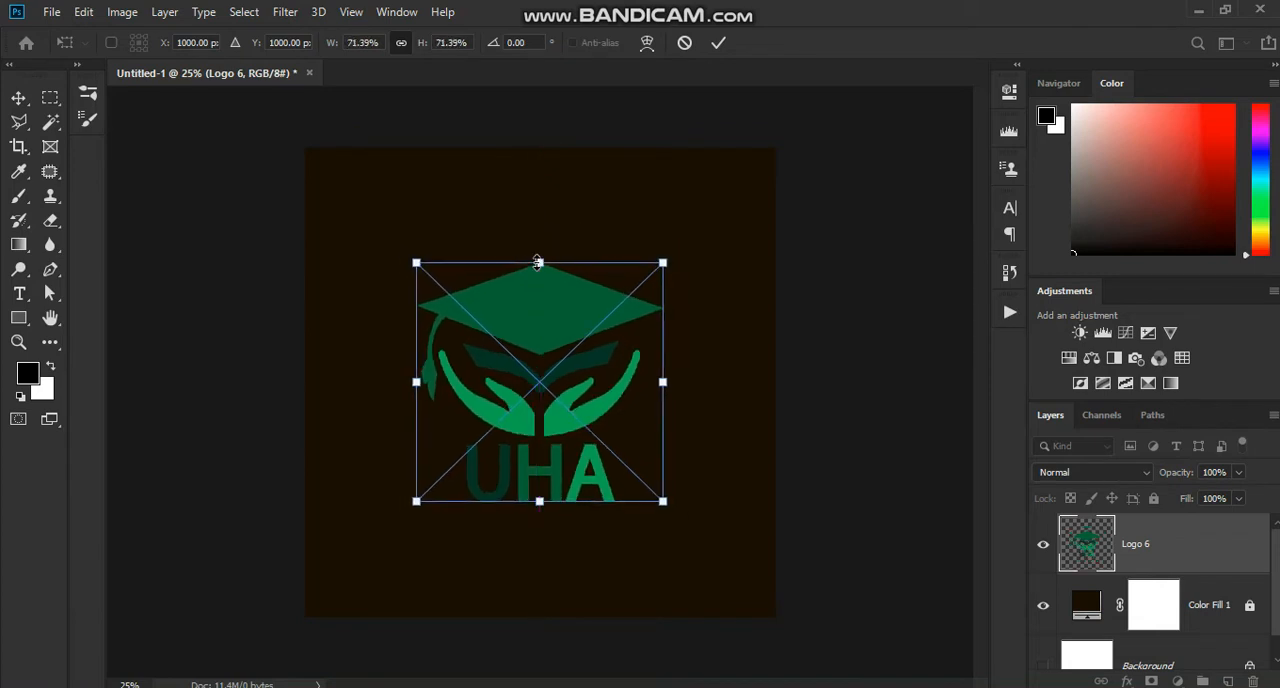
Step: Move the placed logo straight up to a vertical position of 820 px
{"action": "key", "text": "shift+Up"}
{"action": "key", "text": "shift+Up"}
{"action": "key", "text": "shift+Up"}
{"action": "key", "text": "shift+Up"}
{"action": "key", "text": "shift+Up"}
{"action": "key", "text": "shift+Up"}
{"action": "key", "text": "shift+Up"}
{"action": "key", "text": "shift+Up"}
{"action": "key", "text": "shift+Up"}
{"action": "key", "text": "shift+Up"}
{"action": "key", "text": "shift+Up"}
{"action": "key", "text": "shift+Up"}
{"action": "key", "text": "shift+Up"}
{"action": "key", "text": "shift+Up"}
{"action": "key", "text": "shift+Up"}
{"action": "key", "text": "shift+Up"}
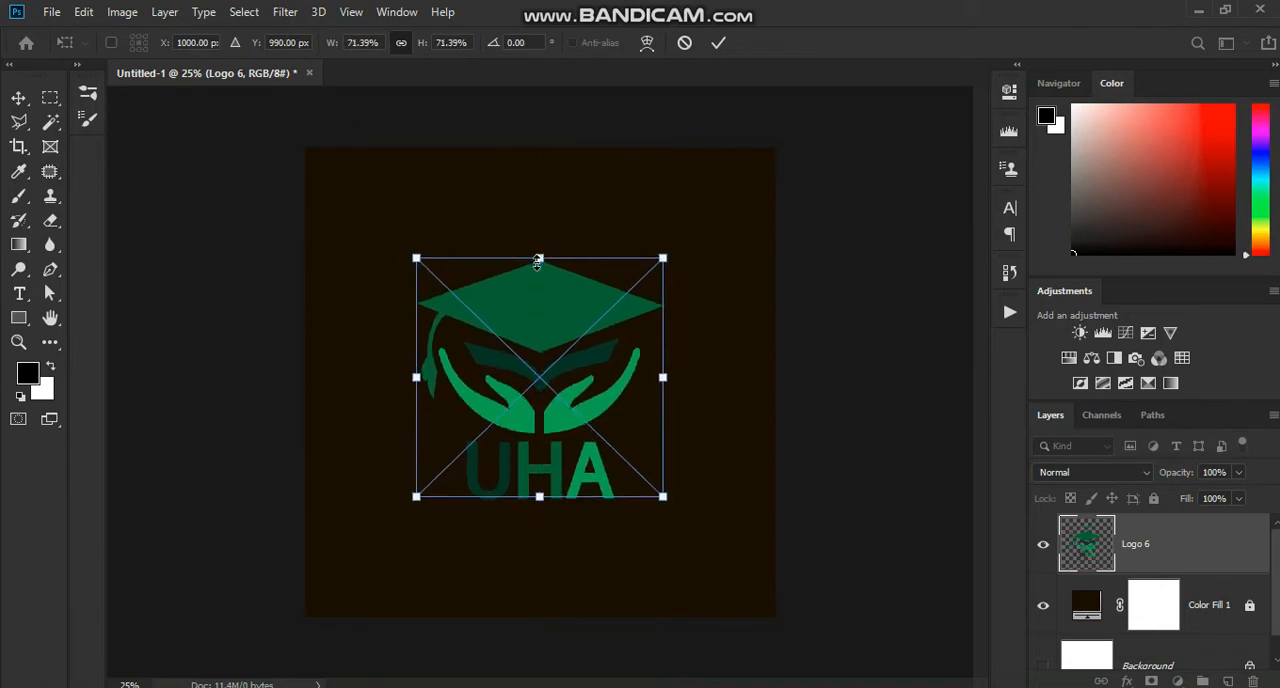
{"action": "key", "text": "shift+Up"}
{"action": "key", "text": "shift+Up"}
{"action": "key", "text": "shift+Up"}
{"action": "key", "text": "shift+Up"}
{"action": "key", "text": "shift+Up"}
{"action": "key", "text": "shift+Up"}
{"action": "key", "text": "shift+Up"}
{"action": "key", "text": "shift+Up"}
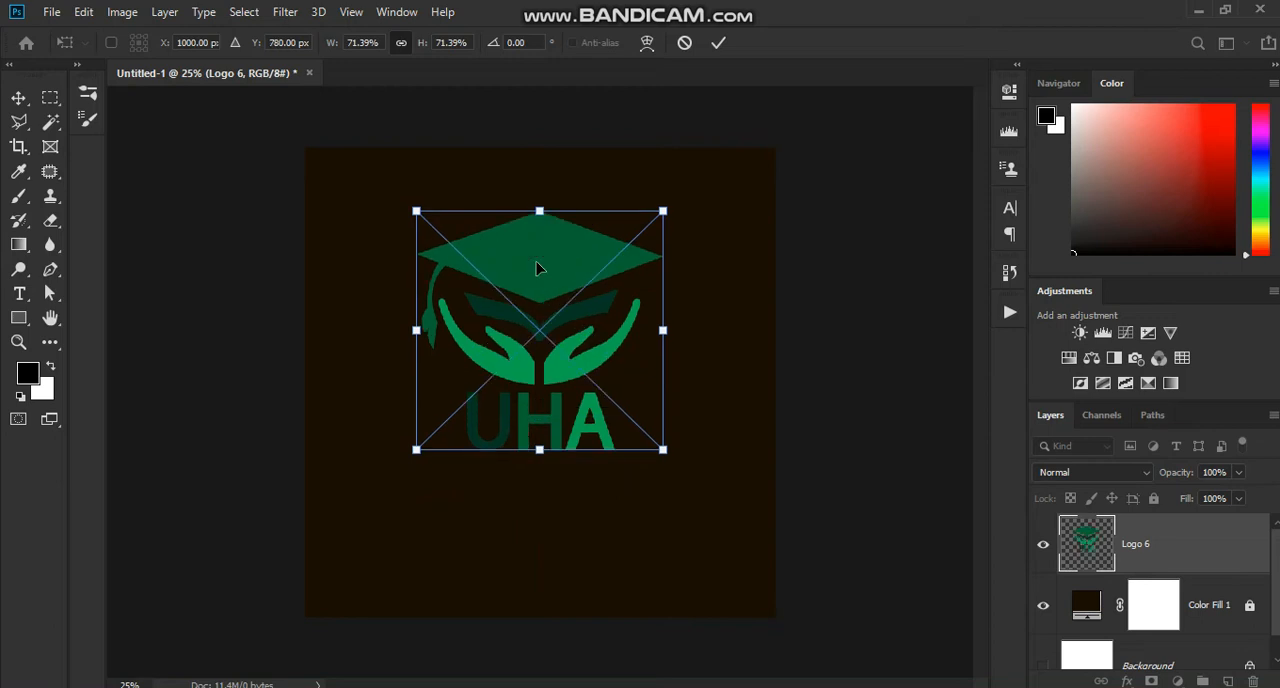
{"action": "key", "text": "shift+Down"}
{"action": "key", "text": "shift+Down"}
{"action": "key", "text": "shift+Down"}
{"action": "key", "text": "shift+Down"}
{"action": "key", "text": "shift+Down"}
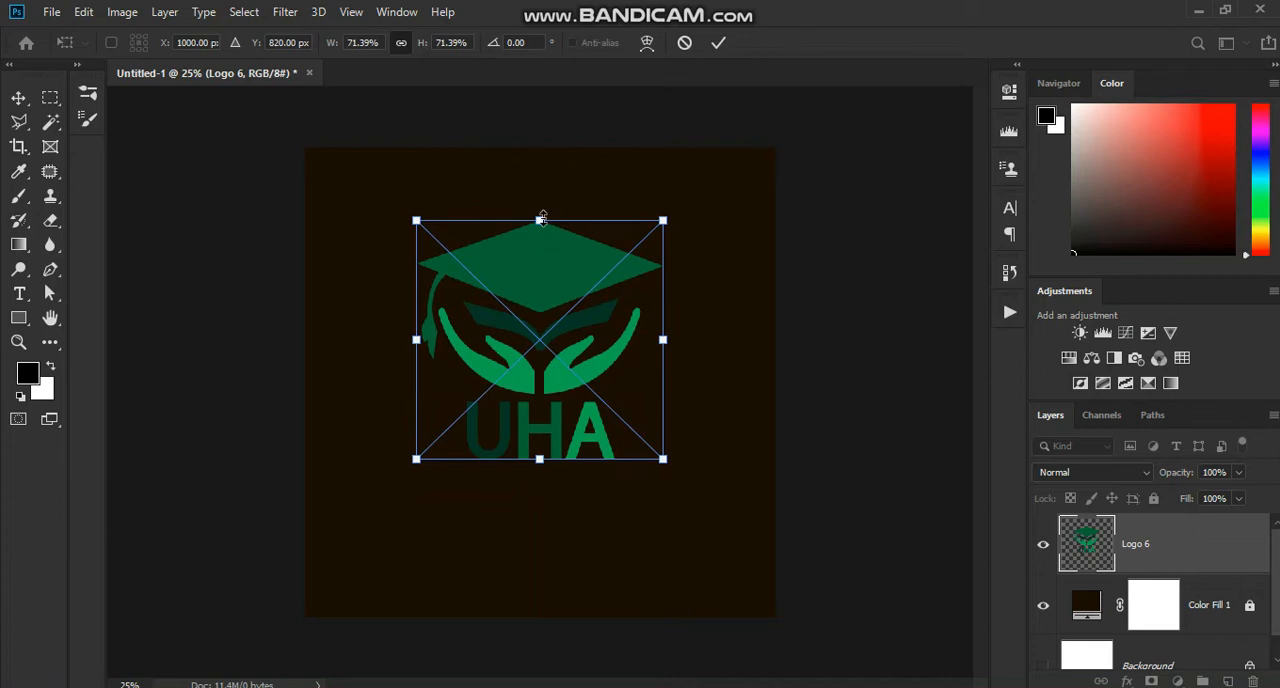
Step: Enlarge the logo upward to about 75% scale, kept horizontally centred, and commit the transform
{"action": "left_click_drag", "start_coordinate": [542, 217], "coordinate": [556, 205]}
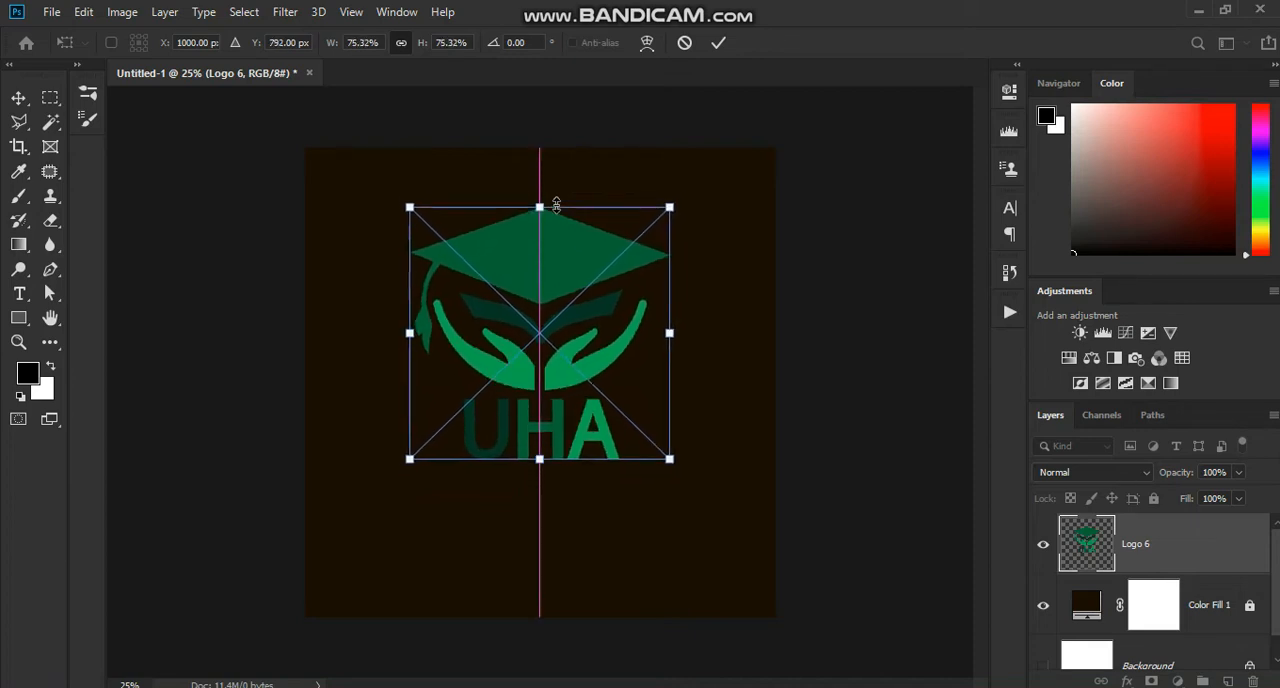
{"action": "key", "text": "Return"}
{"action": "key", "text": "b"}
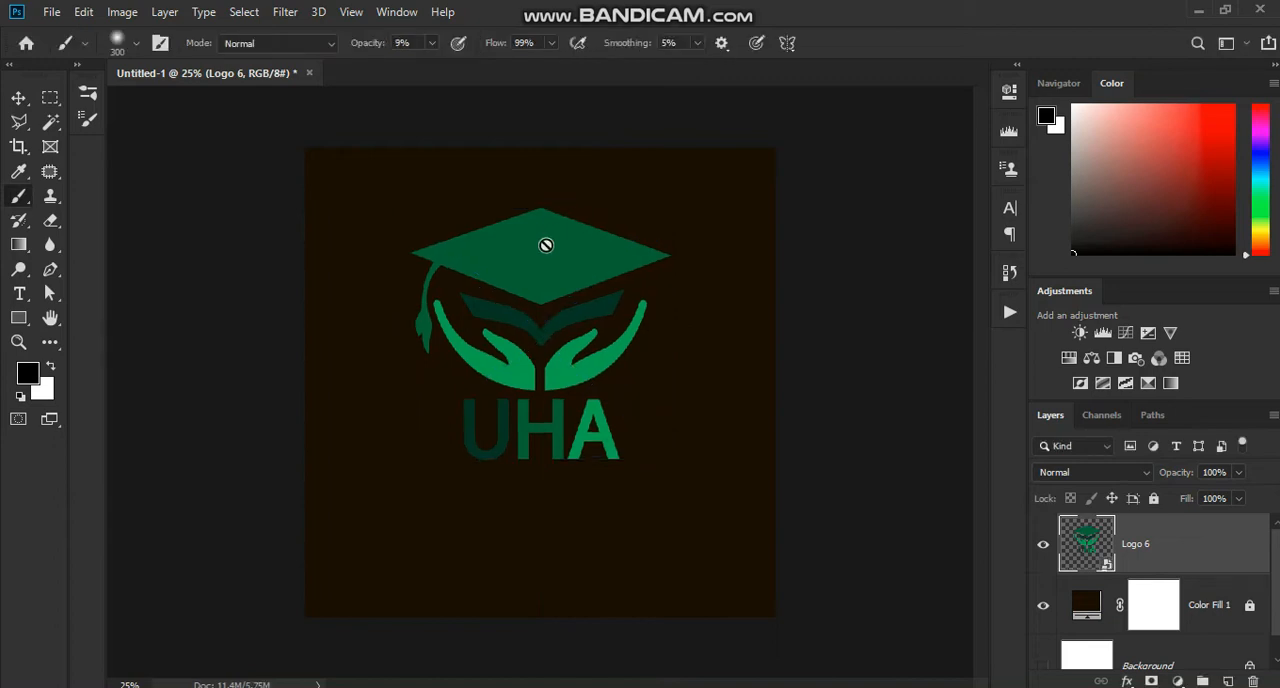
Step: Rasterize the Logo 6 layer
{"action": "left_click", "coordinate": [18, 97]}
{"action": "right_click", "coordinate": [1147, 543]}
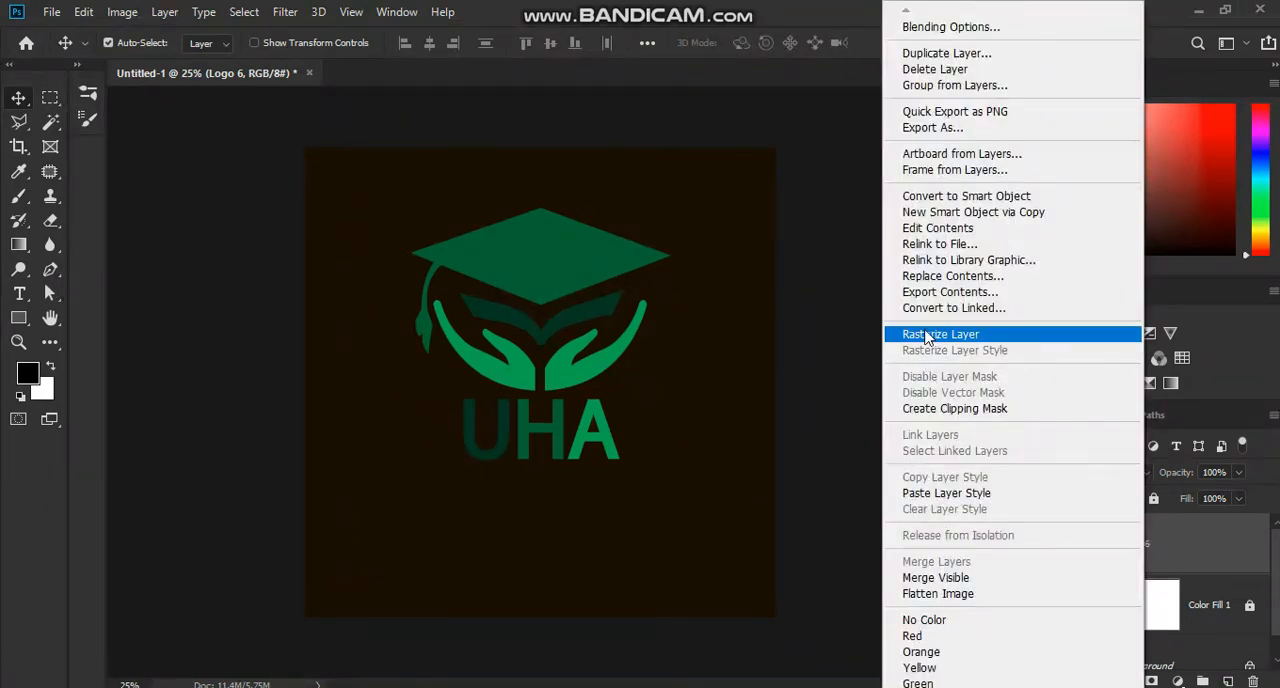
{"action": "left_click", "coordinate": [925, 336]}
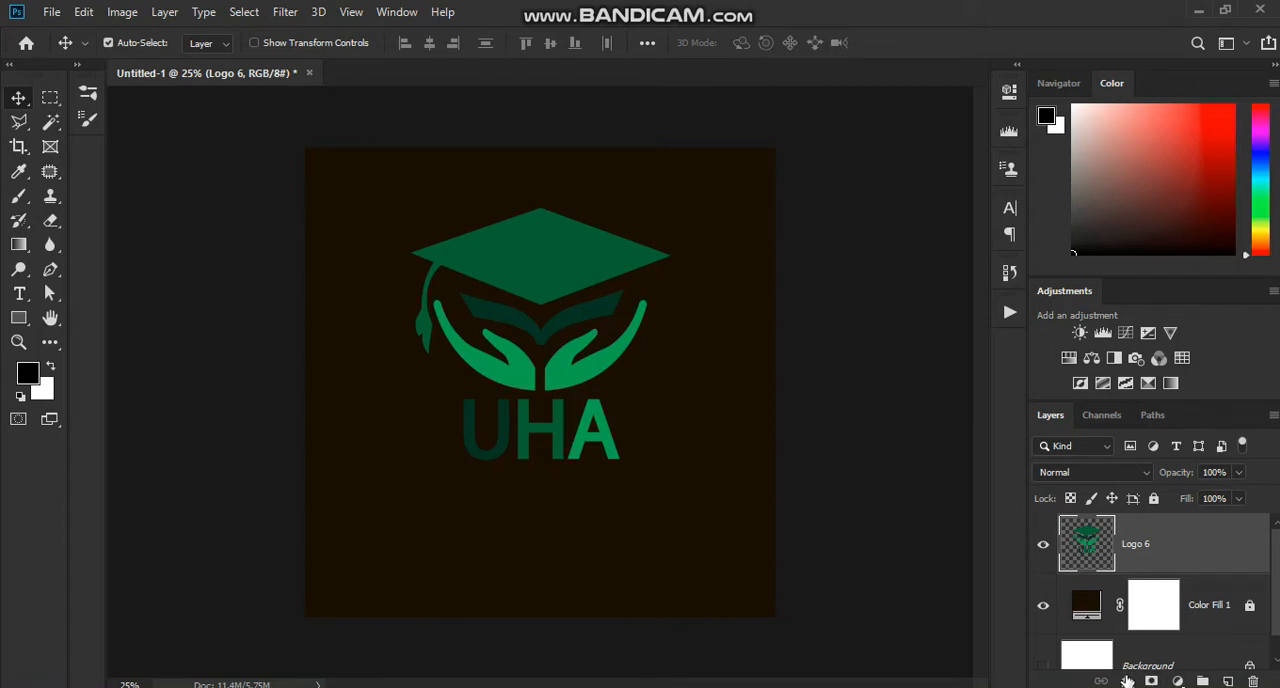
Step: Cut the UHA lettering out of the logo with a rectangular selection and paste it onto its own layer
{"action": "scroll", "coordinate": [520, 423], "scroll_direction": "up", "scroll_amount": 5}
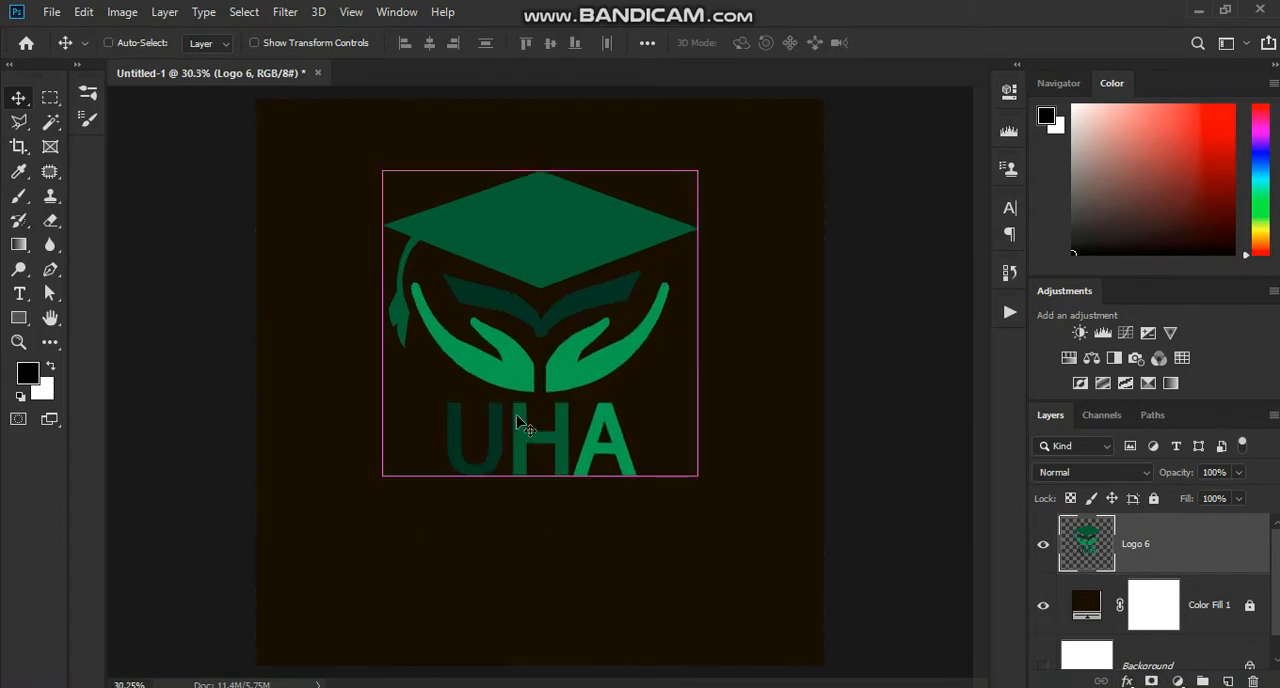
{"action": "left_click", "coordinate": [51, 100]}
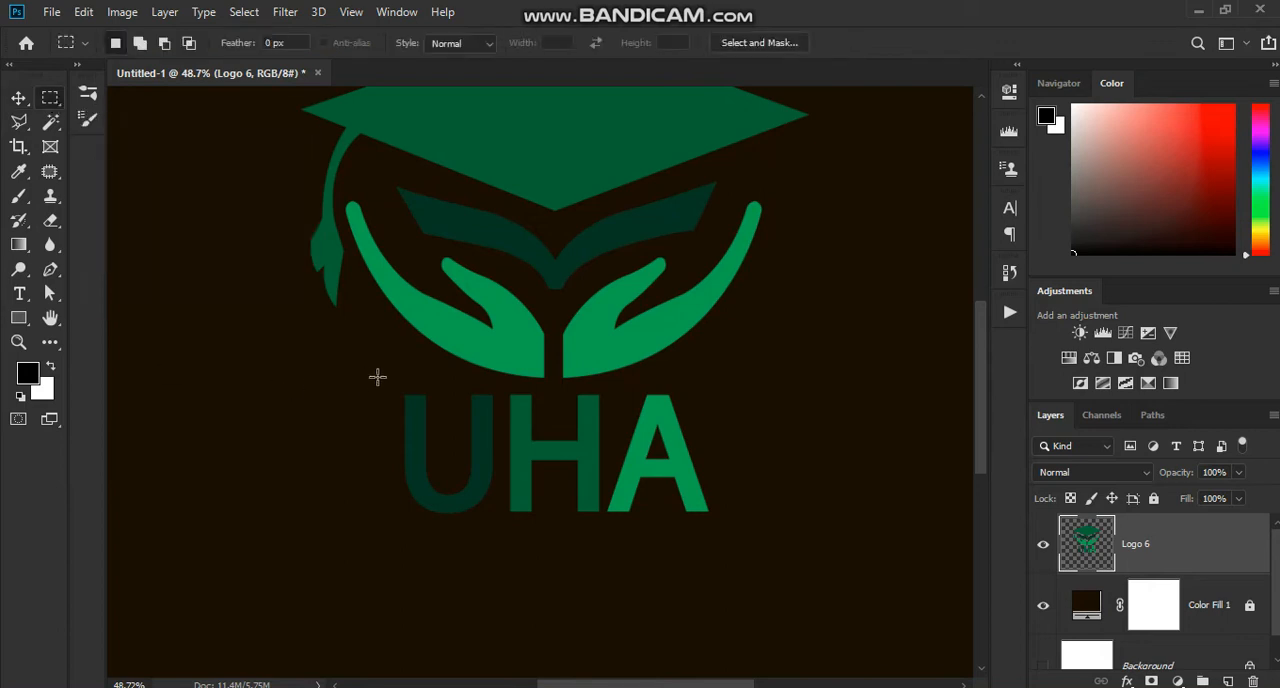
{"action": "left_click_drag", "start_coordinate": [387, 386], "coordinate": [733, 553]}
{"action": "key", "text": "ctrl+x"}
{"action": "key", "text": "ctrl+v"}
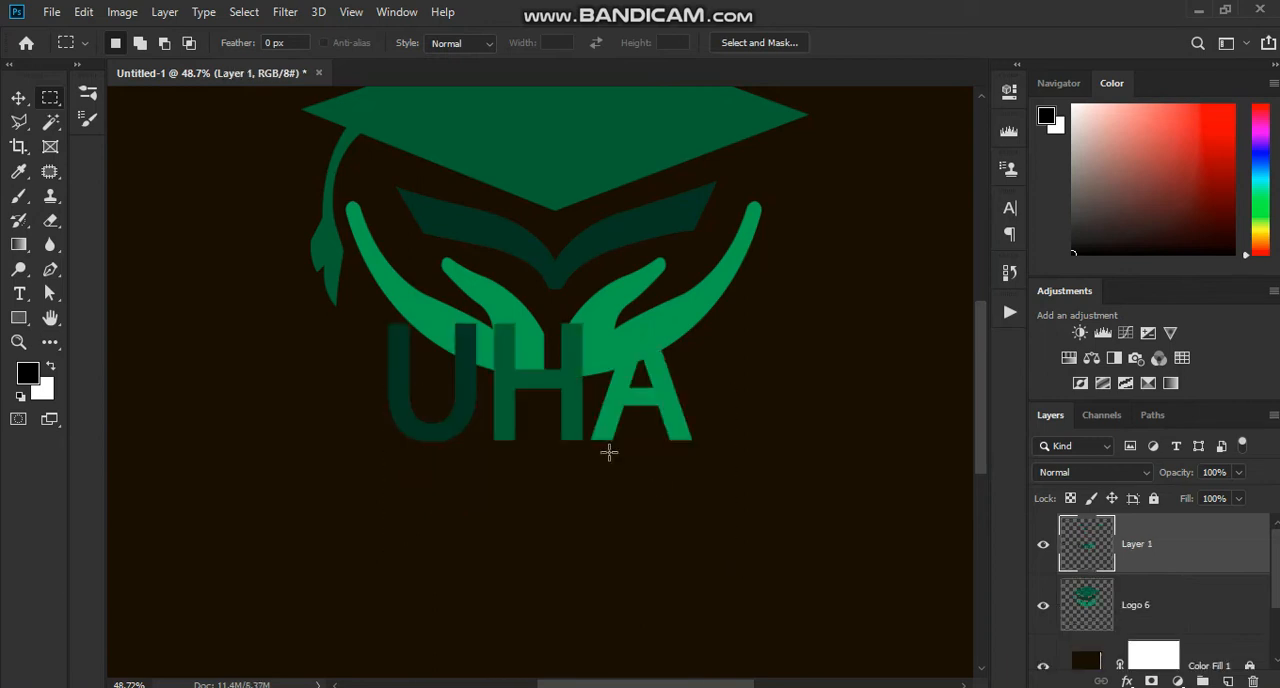
Step: Move the UHA lettering back under the hands, leaving a slightly larger gap below them
{"action": "left_click", "coordinate": [24, 97]}
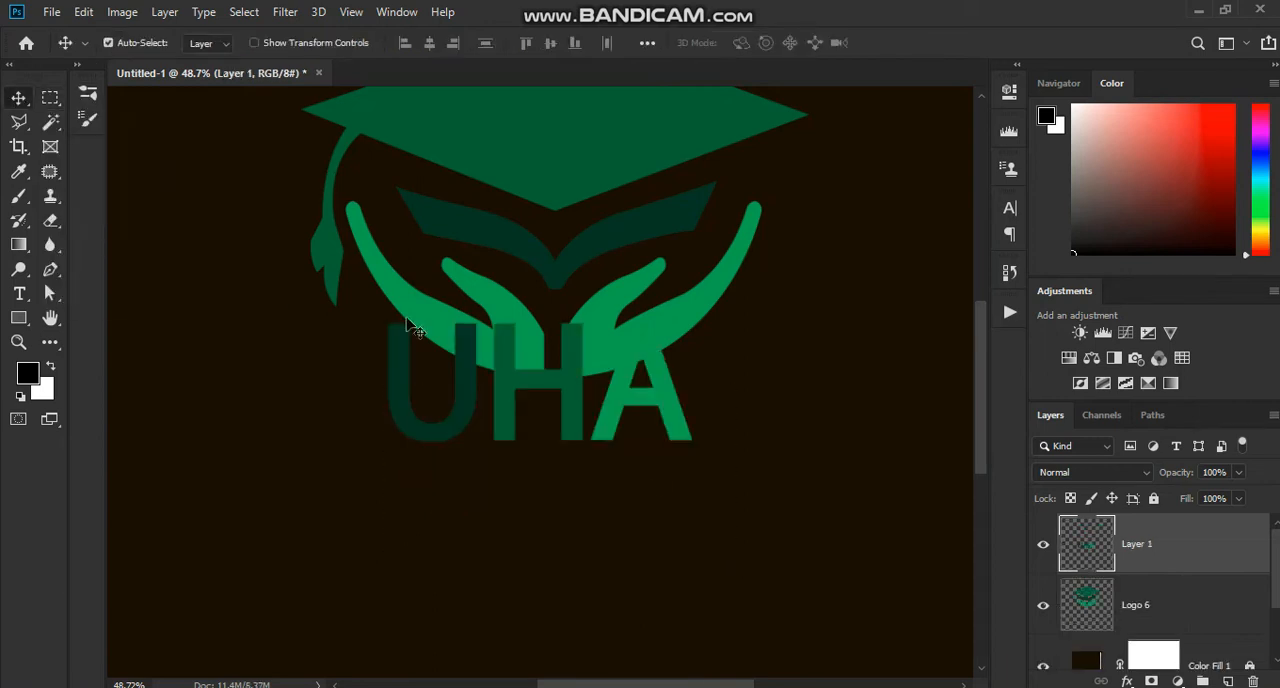
{"action": "left_click_drag", "start_coordinate": [513, 383], "coordinate": [533, 457]}
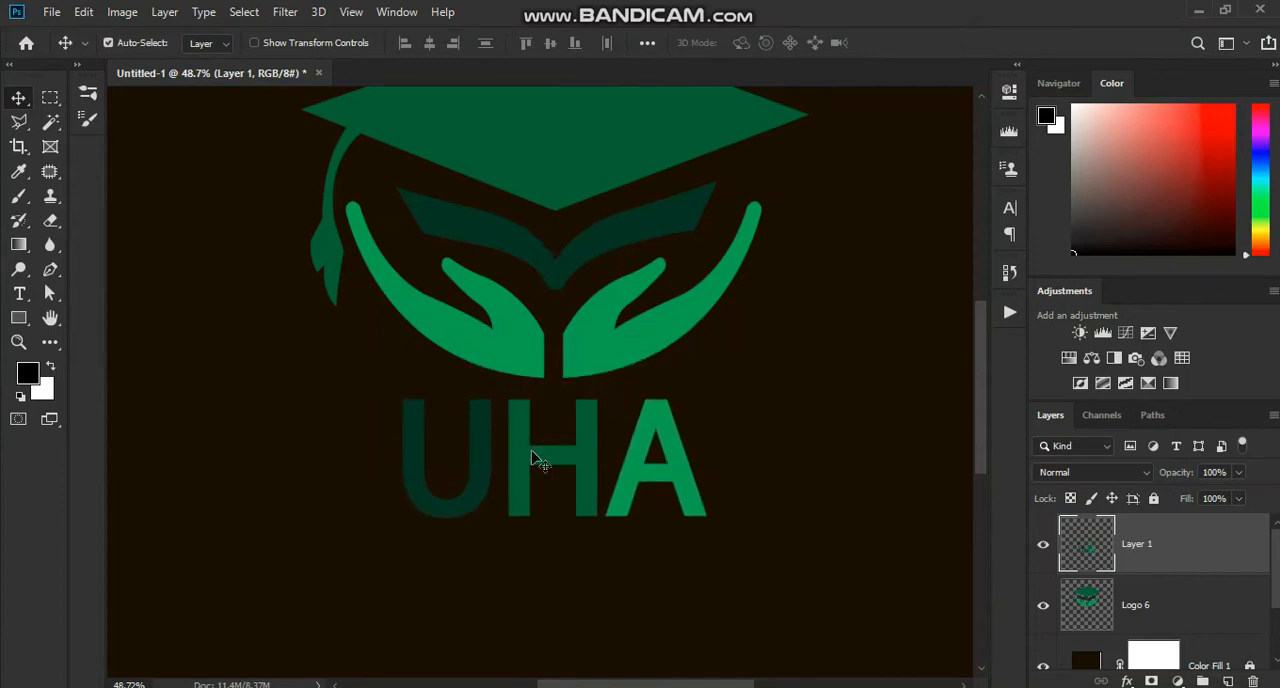
{"action": "scroll", "coordinate": [533, 457], "scroll_direction": "down", "scroll_amount": 3}
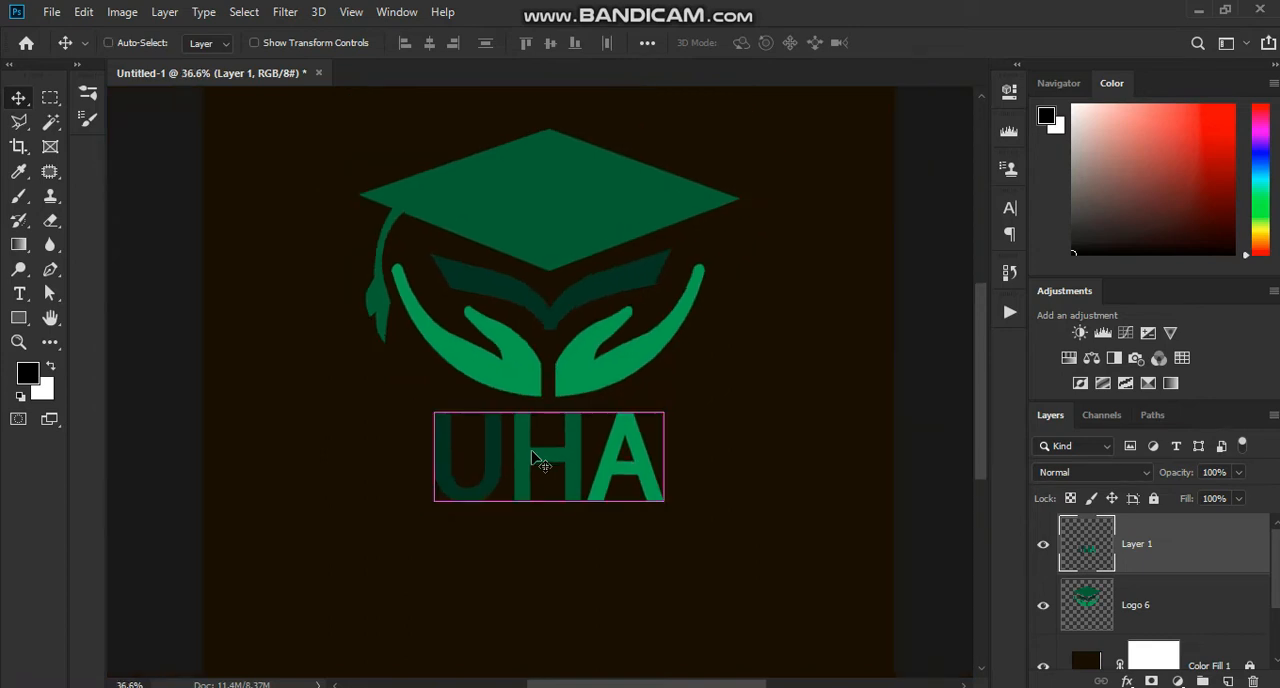
{"action": "key", "text": "shift+Down"}
{"action": "key", "text": "shift+Down"}
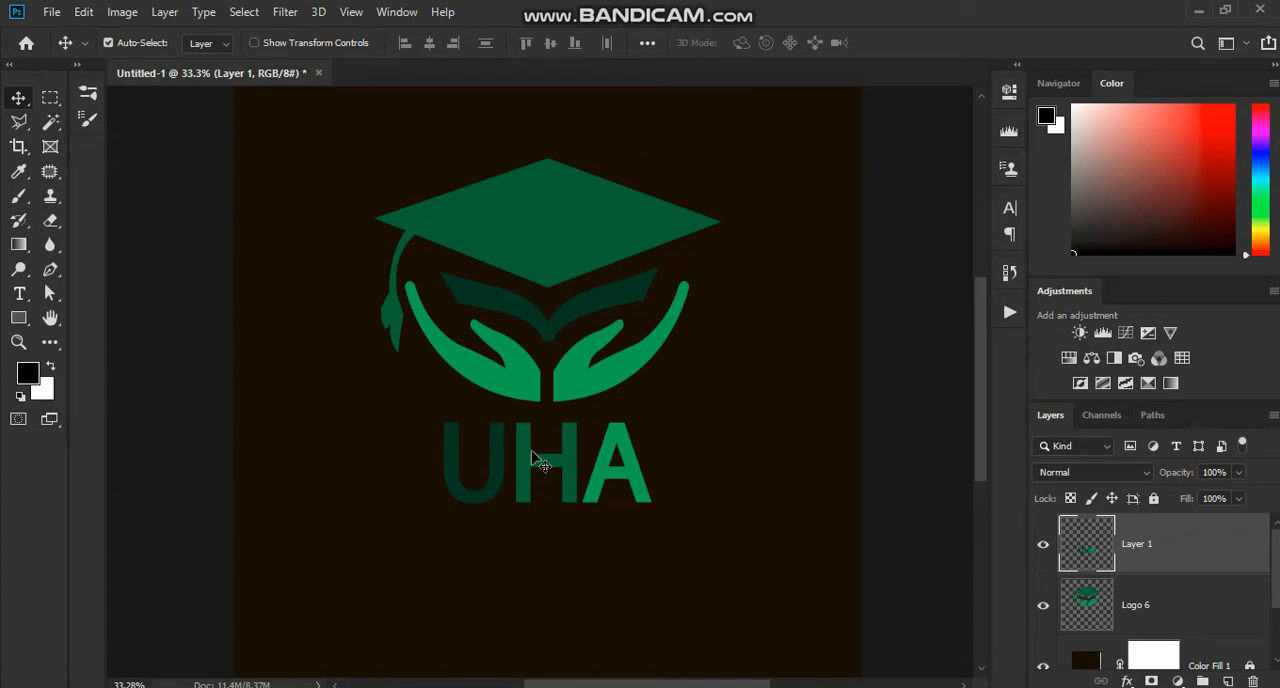
{"action": "scroll", "coordinate": [533, 458], "scroll_direction": "down", "scroll_amount": 2}
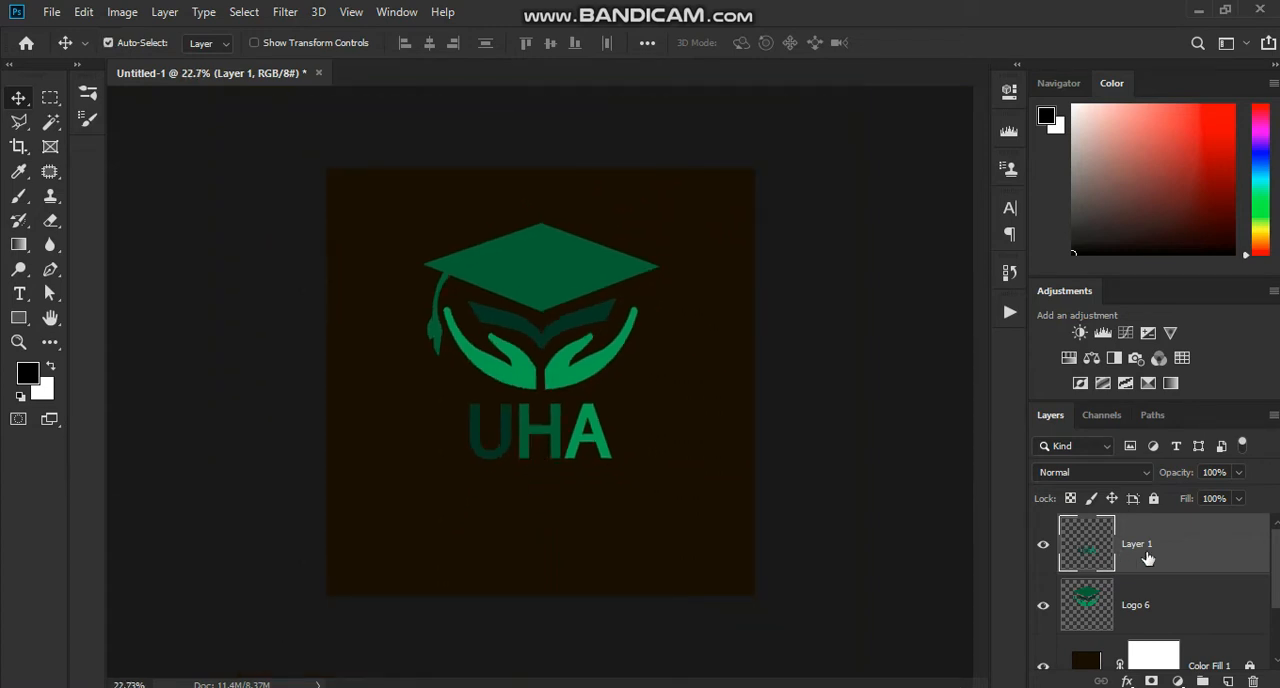
Step: Hide the UHA lettering layer and add a Color Overlay style to the Logo 6 layer
{"action": "left_click", "coordinate": [1146, 610]}
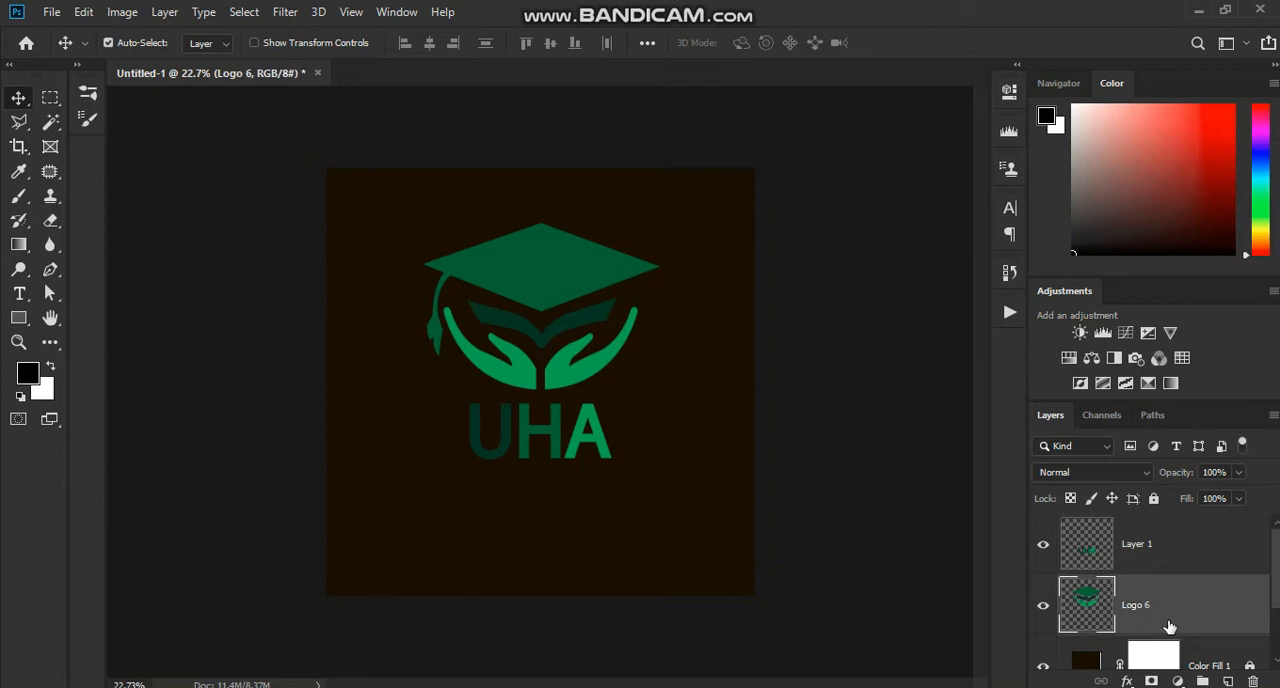
{"action": "left_click", "coordinate": [1042, 546]}
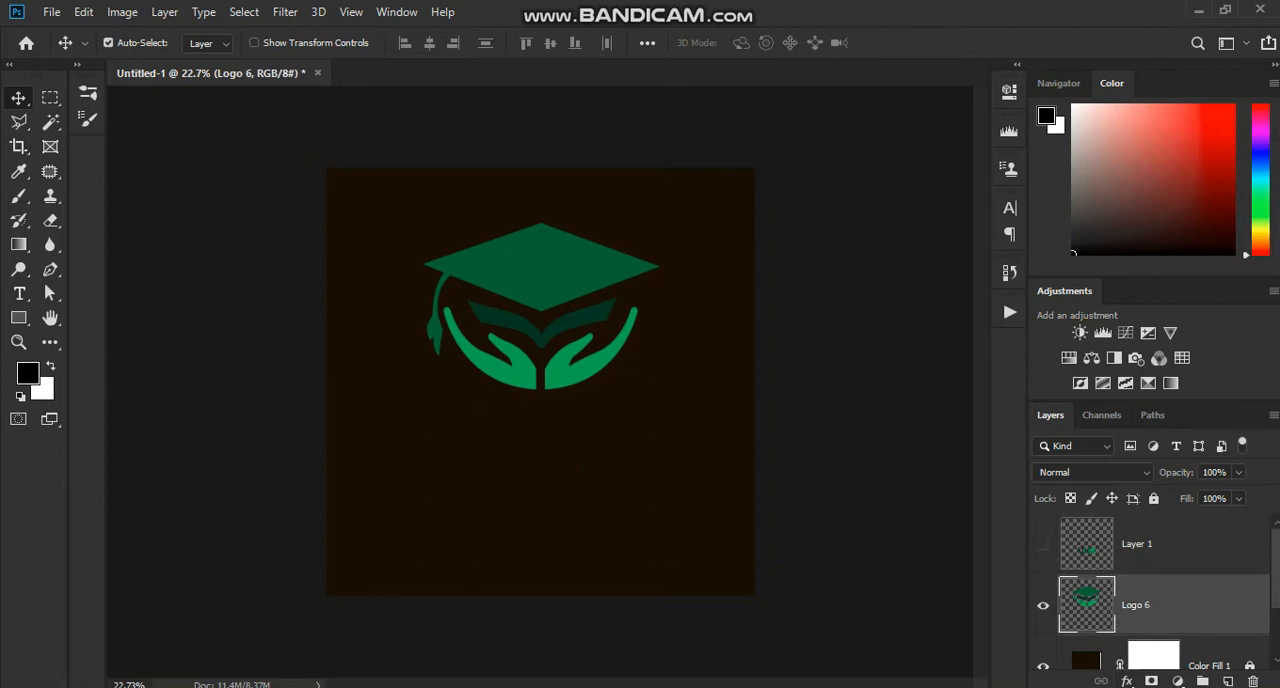
{"action": "left_click", "coordinate": [1127, 681]}
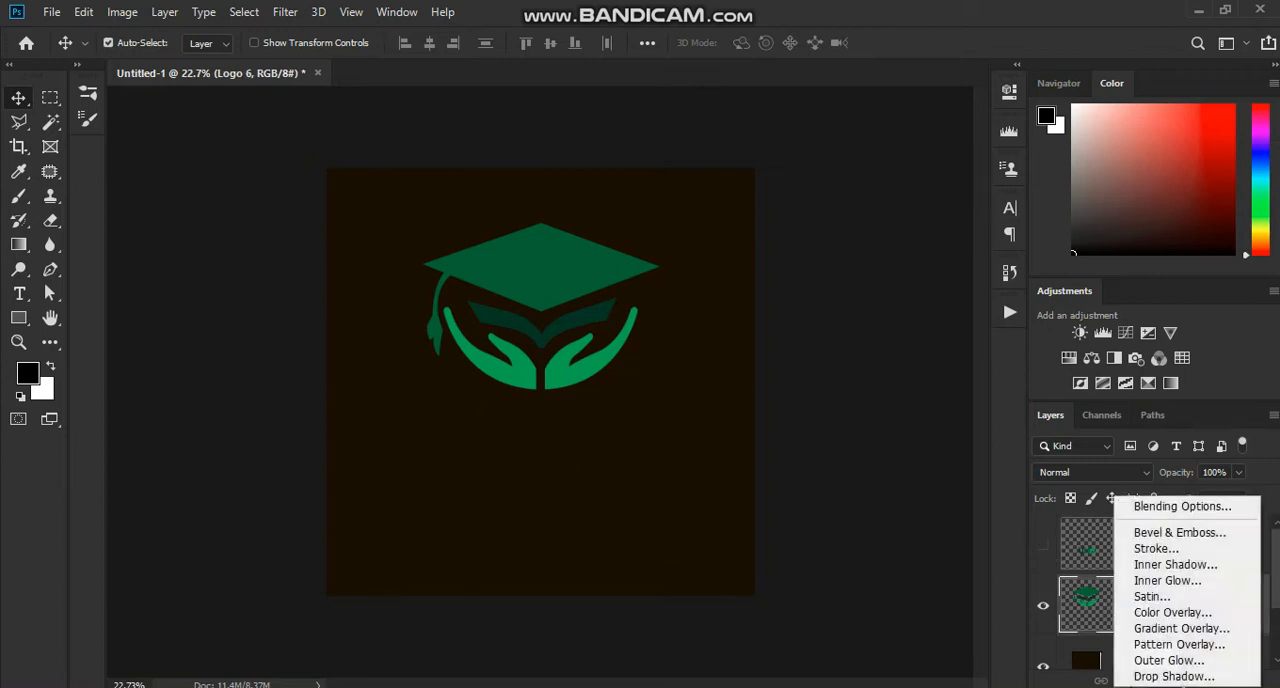
{"action": "left_click", "coordinate": [1176, 612]}
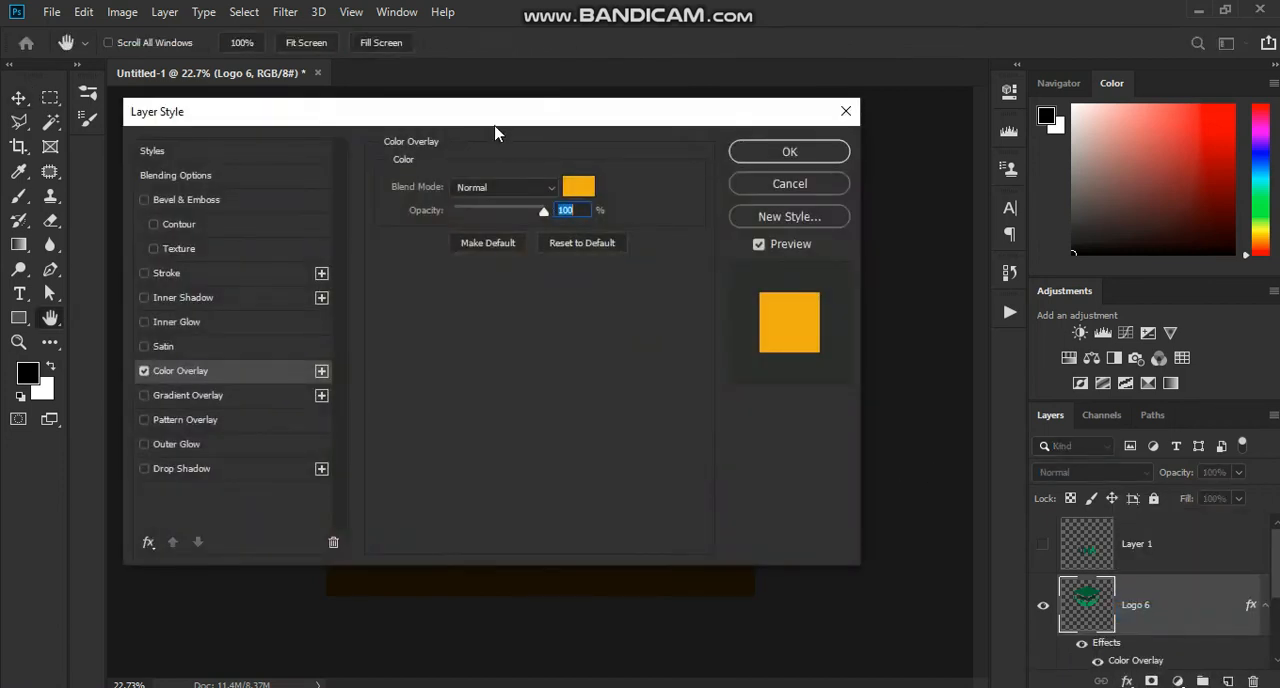
{"action": "left_click_drag", "start_coordinate": [497, 121], "coordinate": [904, 199]}
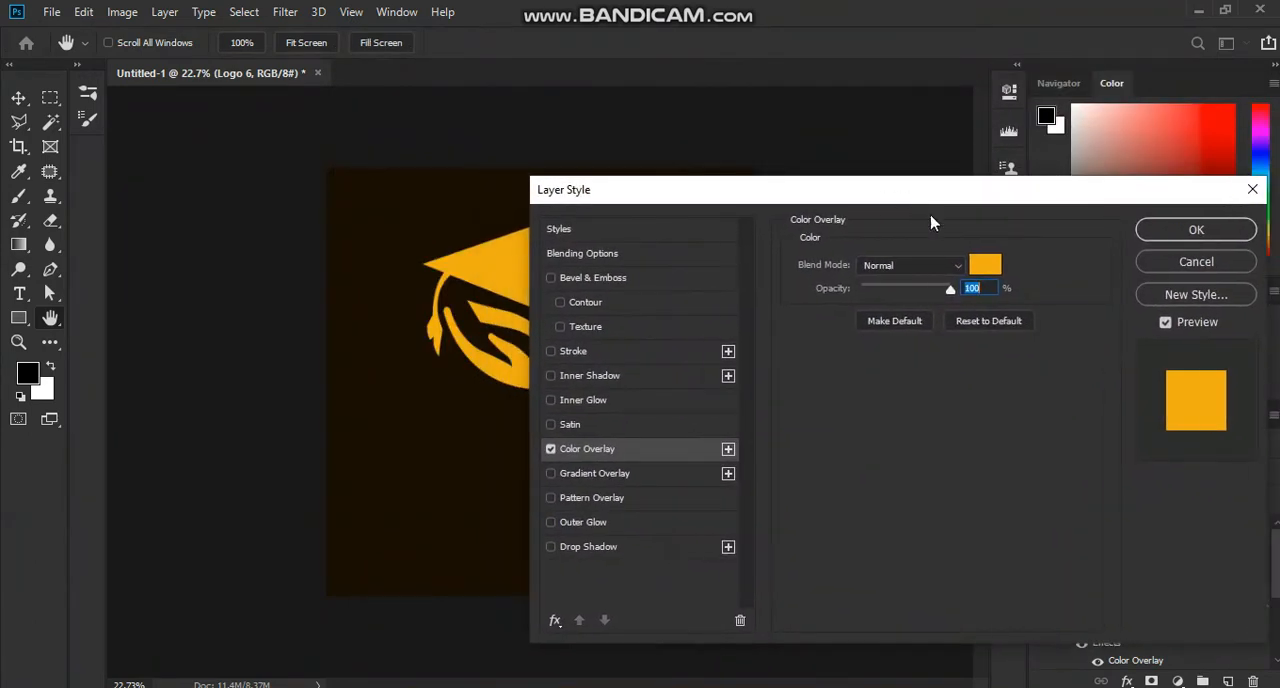
Step: Set the Color Overlay to a lighter golden yellow
{"action": "left_click", "coordinate": [985, 265]}
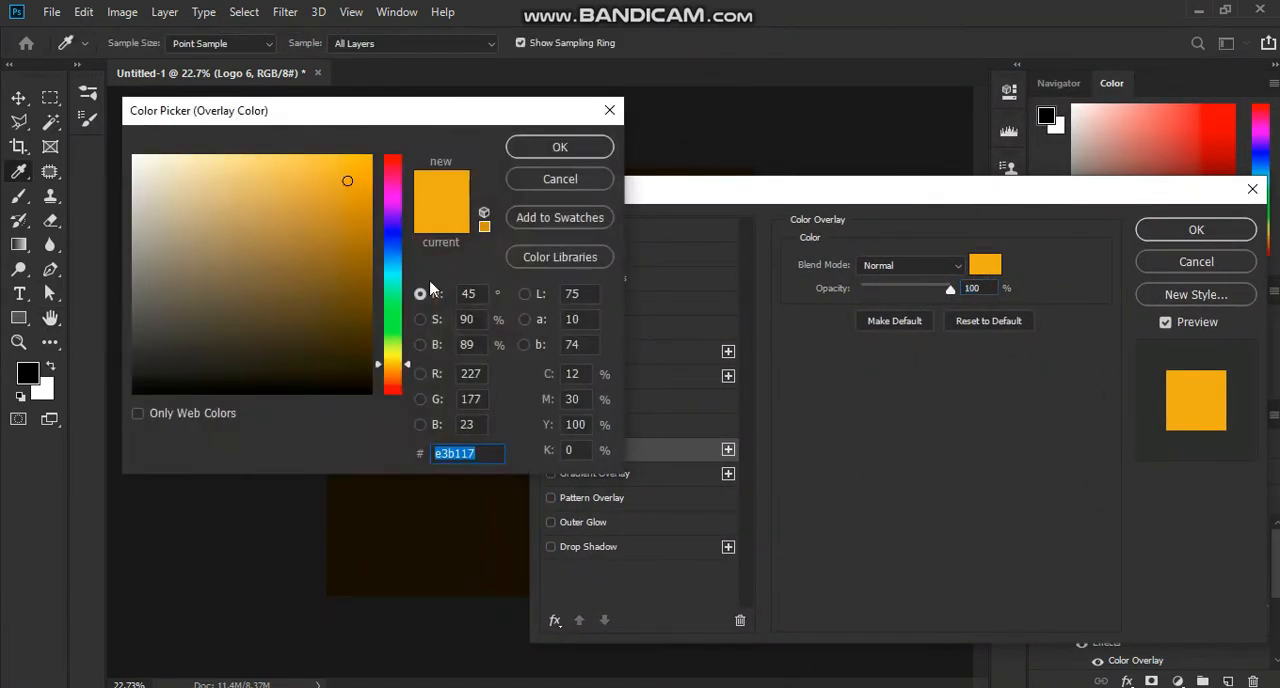
{"action": "left_click", "coordinate": [346, 308]}
{"action": "left_click", "coordinate": [333, 227]}
{"action": "left_click", "coordinate": [314, 180]}
{"action": "left_click", "coordinate": [329, 183]}
{"action": "left_click_drag", "start_coordinate": [331, 185], "coordinate": [326, 182]}
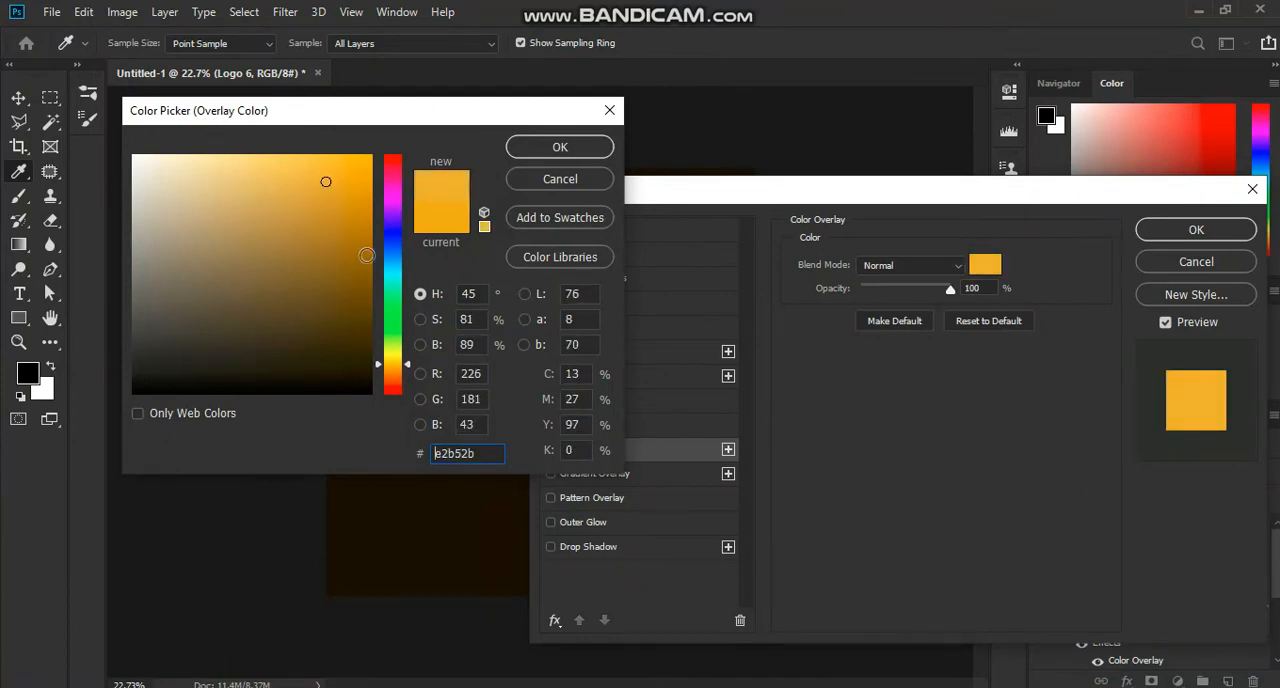
{"action": "left_click_drag", "start_coordinate": [398, 364], "coordinate": [396, 364]}
{"action": "left_click", "coordinate": [532, 150]}
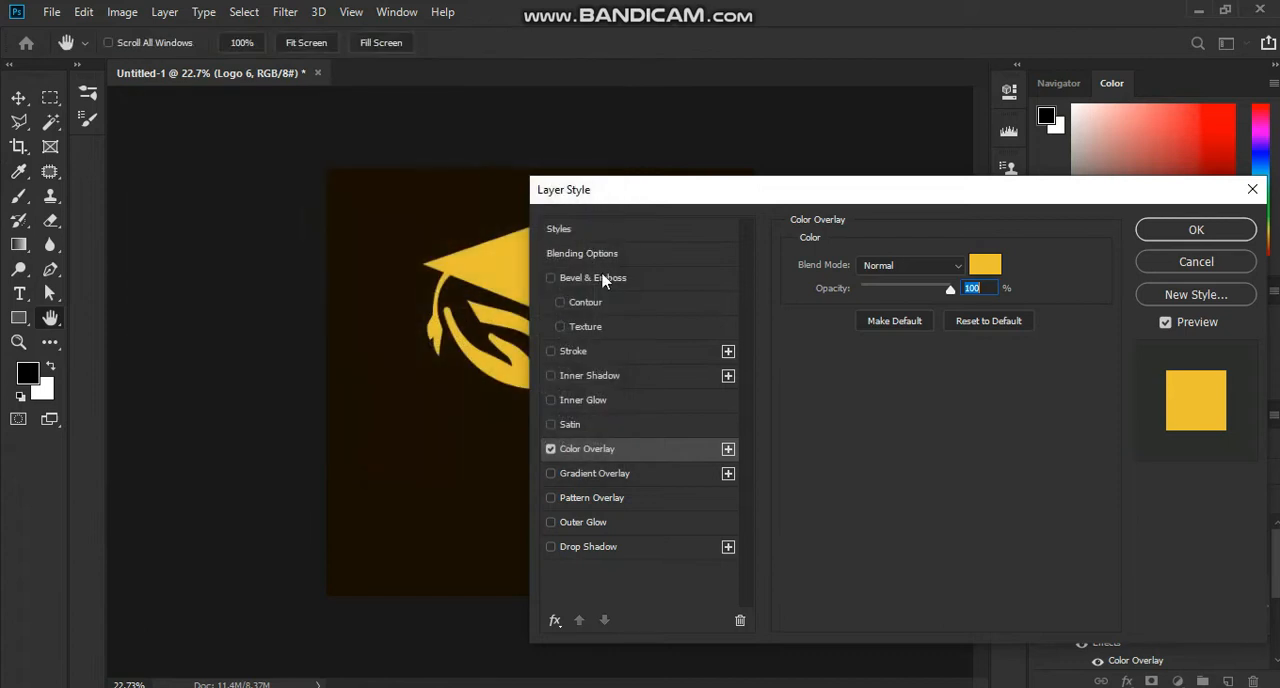
Step: Add a Bevel & Emboss style to the Logo 6 layer with depth 95%, size 35 px and soften 1 px
{"action": "left_click", "coordinate": [608, 279]}
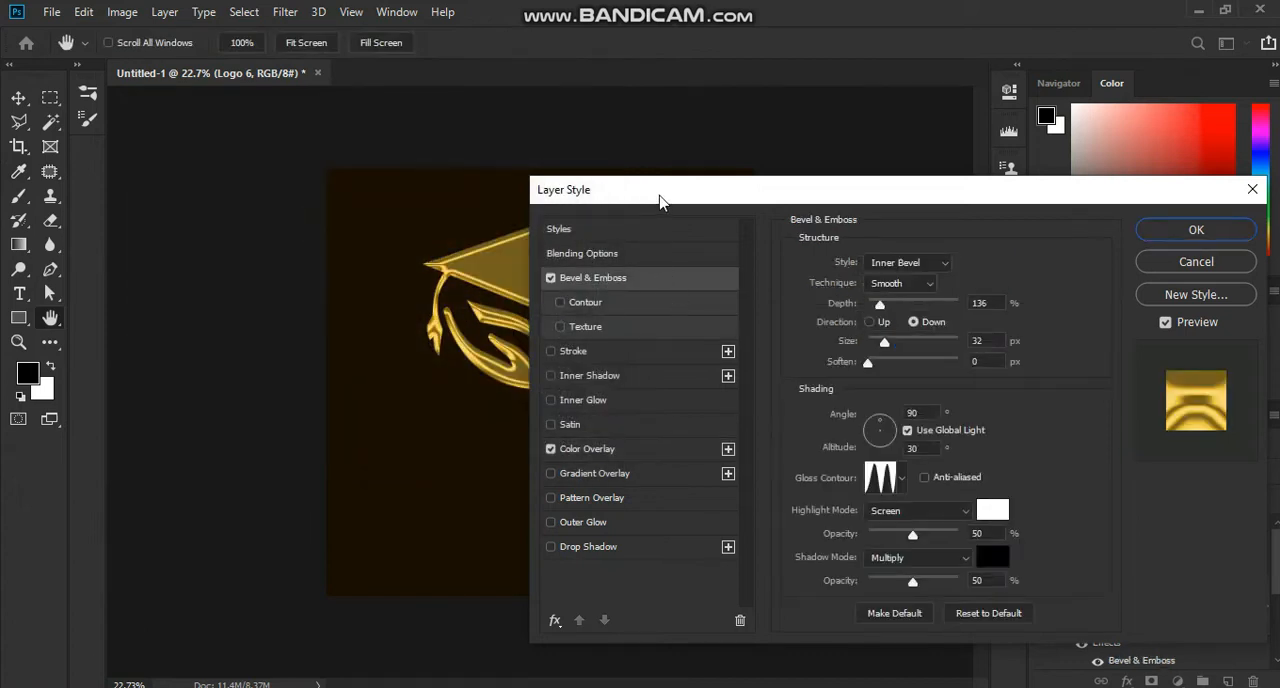
{"action": "mouse_move", "coordinate": [659, 197]}
{"action": "left_mouse_down"}
{"action": "mouse_move", "coordinate": [798, 198]}
{"action": "mouse_move", "coordinate": [740, 240]}
{"action": "mouse_move", "coordinate": [745, 192]}
{"action": "mouse_move", "coordinate": [641, 197]}
{"action": "left_mouse_up"}
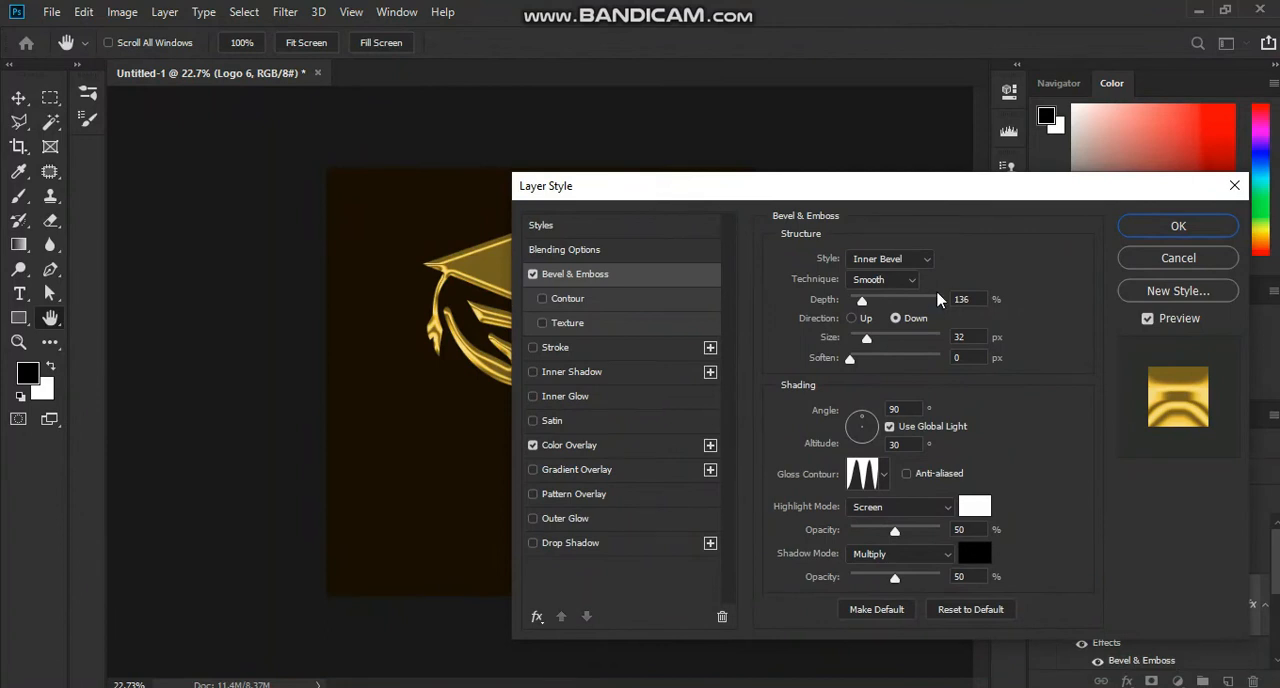
{"action": "left_click_drag", "start_coordinate": [977, 299], "coordinate": [936, 289]}
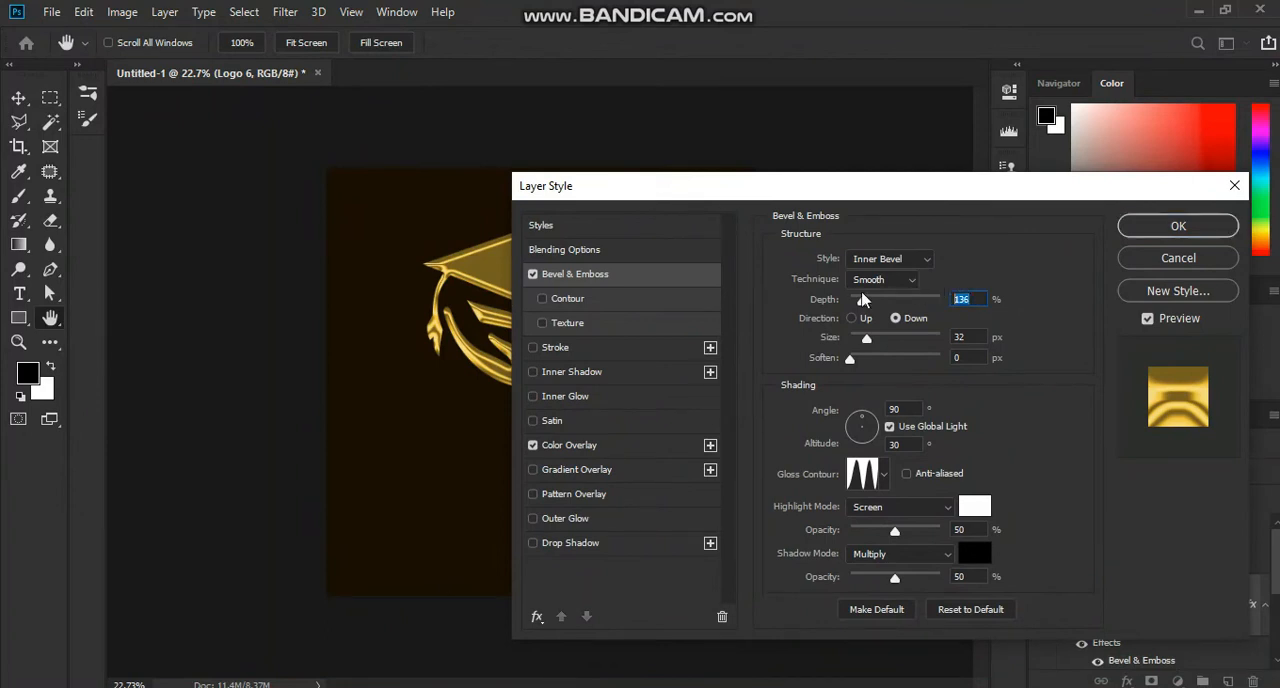
{"action": "left_click_drag", "start_coordinate": [826, 192], "coordinate": [933, 191]}
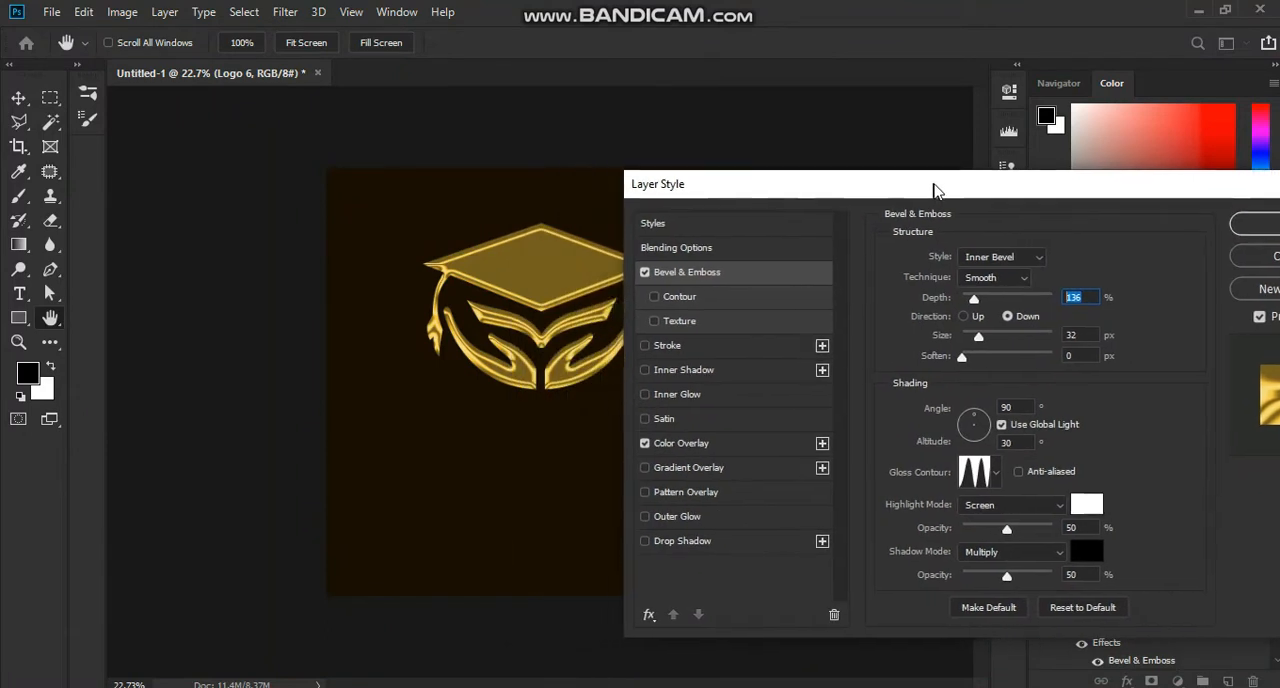
{"action": "left_click_drag", "start_coordinate": [977, 302], "coordinate": [971, 381]}
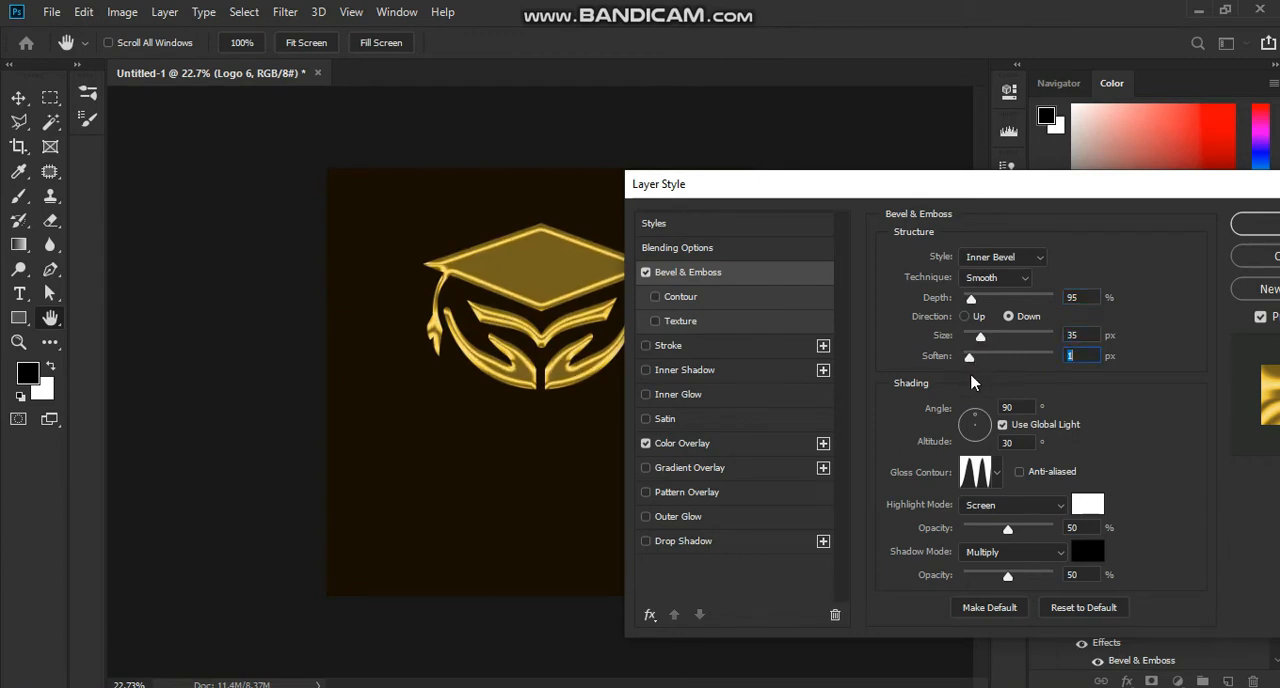
Step: Set the bevel shading to angle 96°, altitude 37°, highlight opacity 81% and shadow opacity 52%, and apply the layer style
{"action": "left_click_drag", "start_coordinate": [977, 422], "coordinate": [975, 418]}
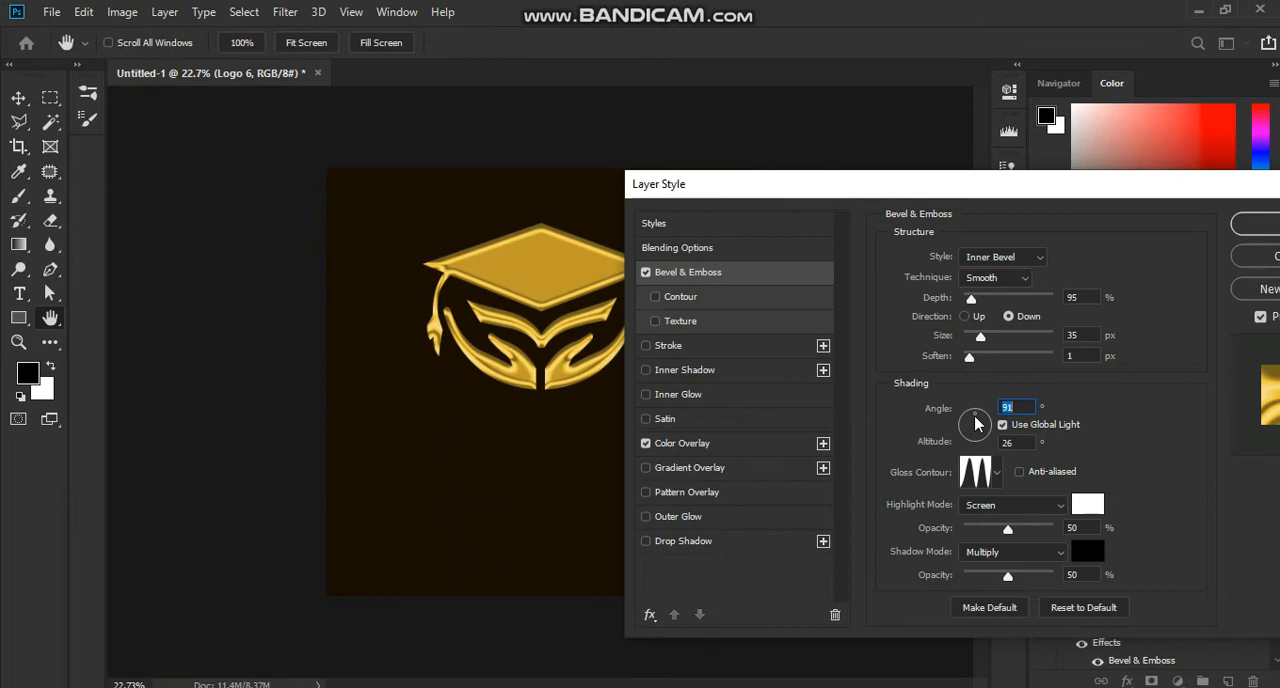
{"action": "left_click", "coordinate": [975, 417]}
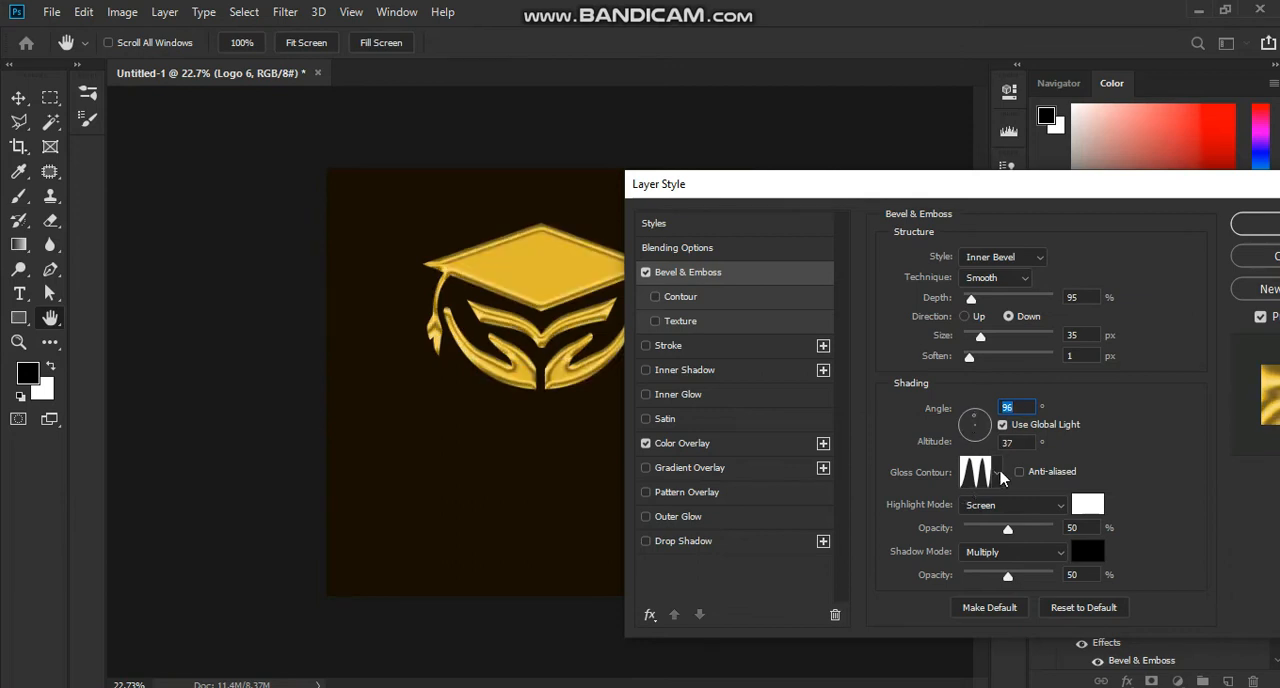
{"action": "left_click", "coordinate": [996, 473]}
{"action": "left_click", "coordinate": [944, 547]}
{"action": "left_click", "coordinate": [1127, 519]}
{"action": "left_click_drag", "start_coordinate": [1008, 532], "coordinate": [1039, 541]}
{"action": "left_click_drag", "start_coordinate": [1012, 583], "coordinate": [1016, 574]}
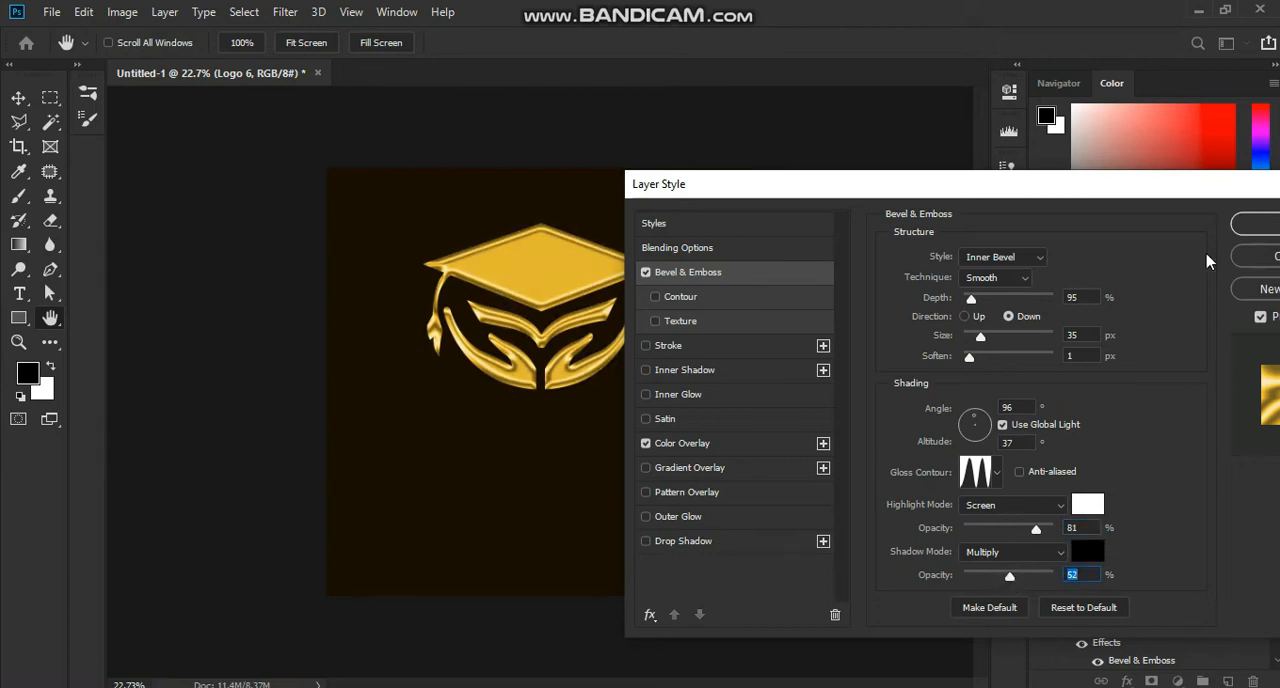
{"action": "left_click", "coordinate": [1253, 226]}
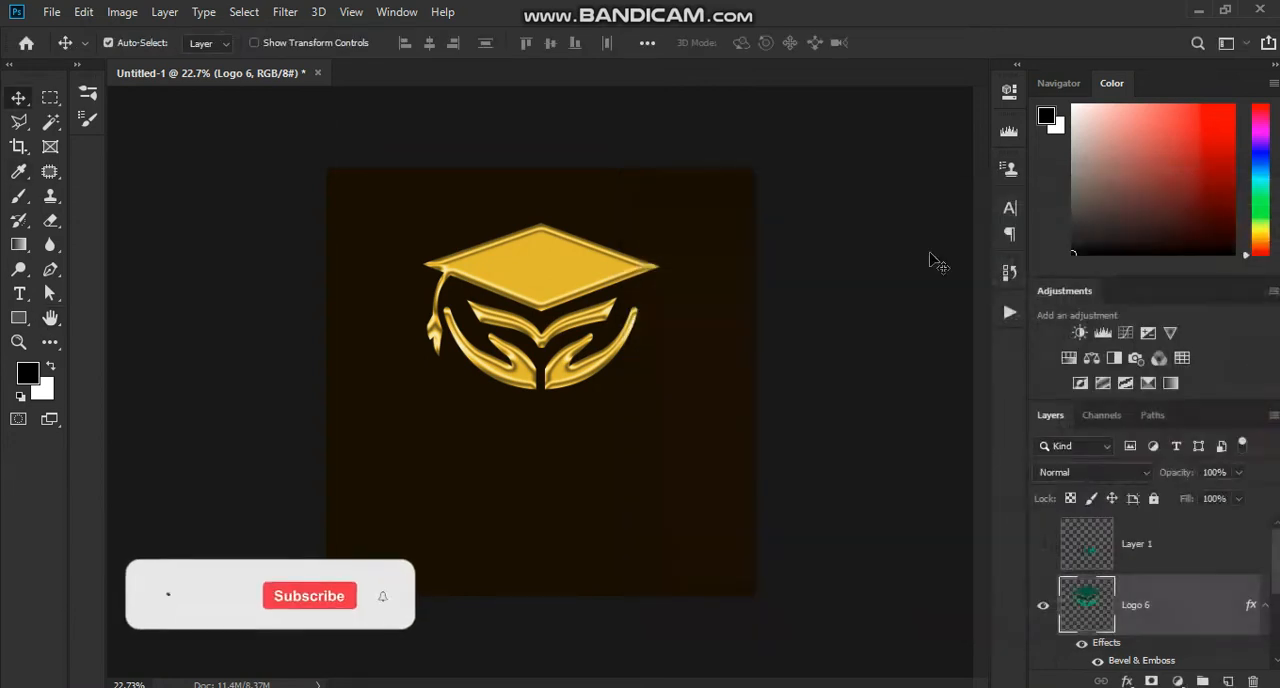
Step: Copy the Logo 6 layer style, show the UHA lettering layer and paste the style onto it
{"action": "right_click", "coordinate": [1147, 622]}
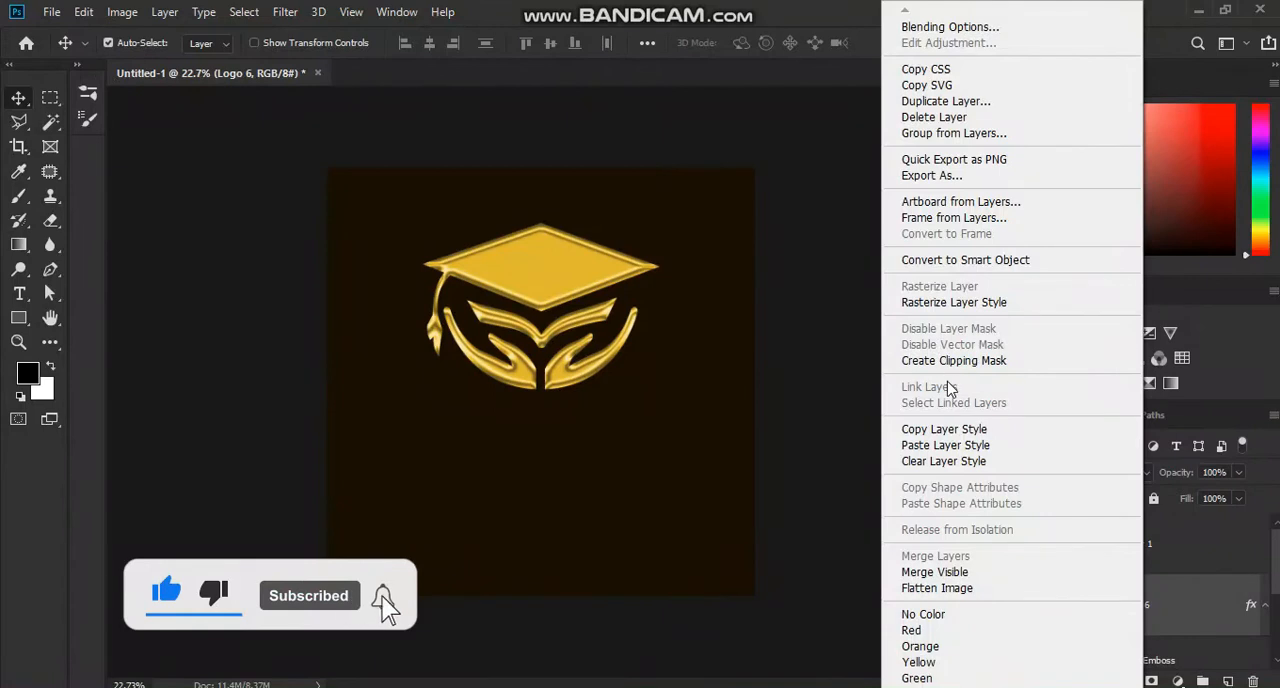
{"action": "left_click", "coordinate": [965, 429]}
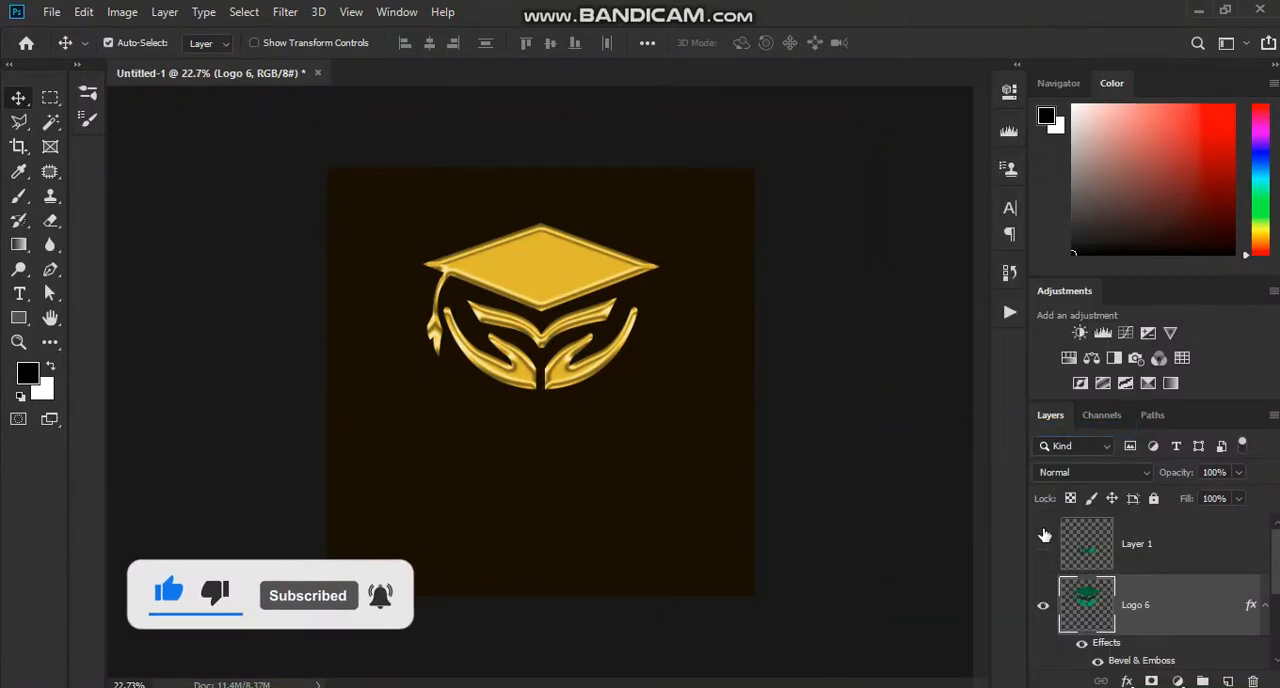
{"action": "left_click", "coordinate": [1043, 543]}
{"action": "left_click", "coordinate": [1134, 545]}
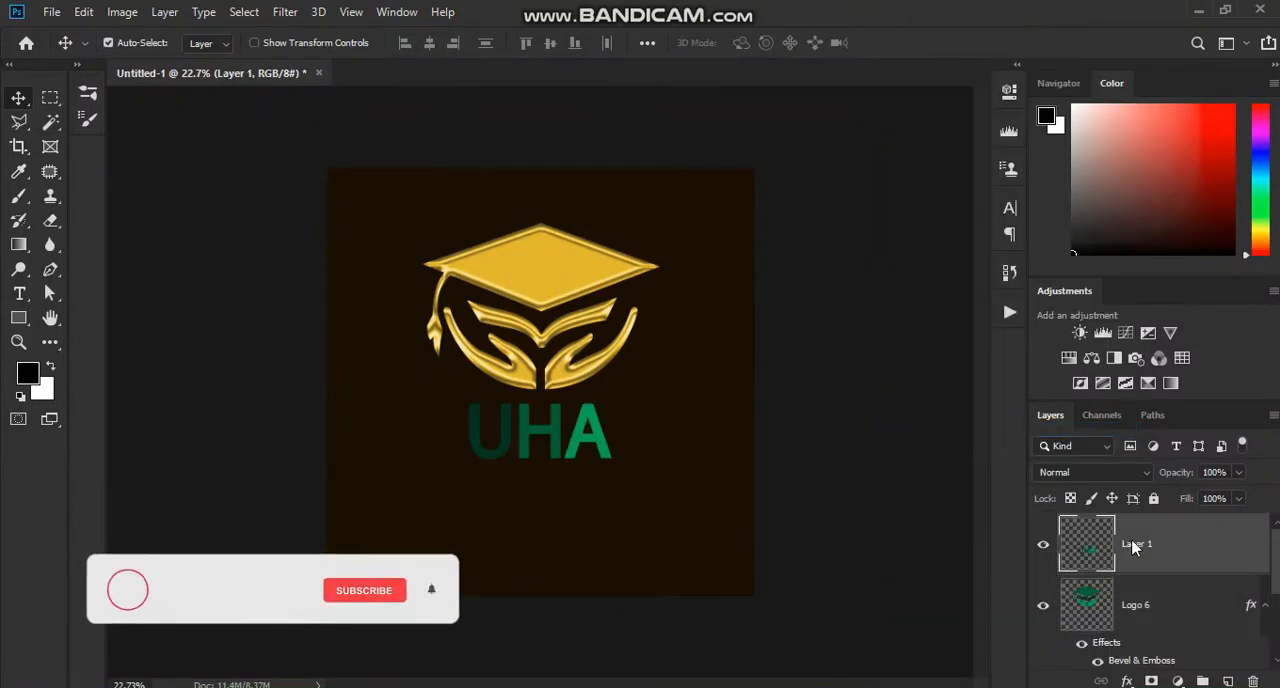
{"action": "right_click", "coordinate": [1140, 545]}
{"action": "left_click", "coordinate": [995, 444]}
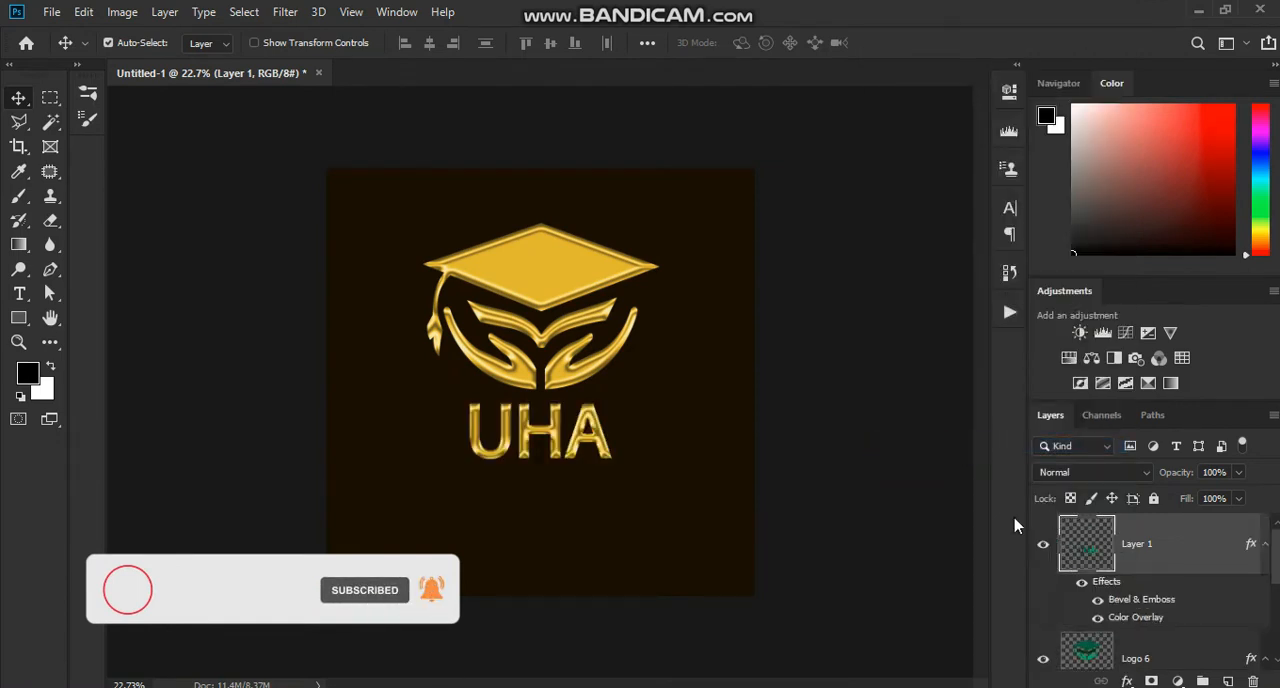
Step: Set the UHA lettering's Bevel & Emboss to depth 438%, size 27 px and soften 0 px, and apply it
{"action": "scroll", "coordinate": [598, 455], "scroll_direction": "up", "scroll_amount": 10}
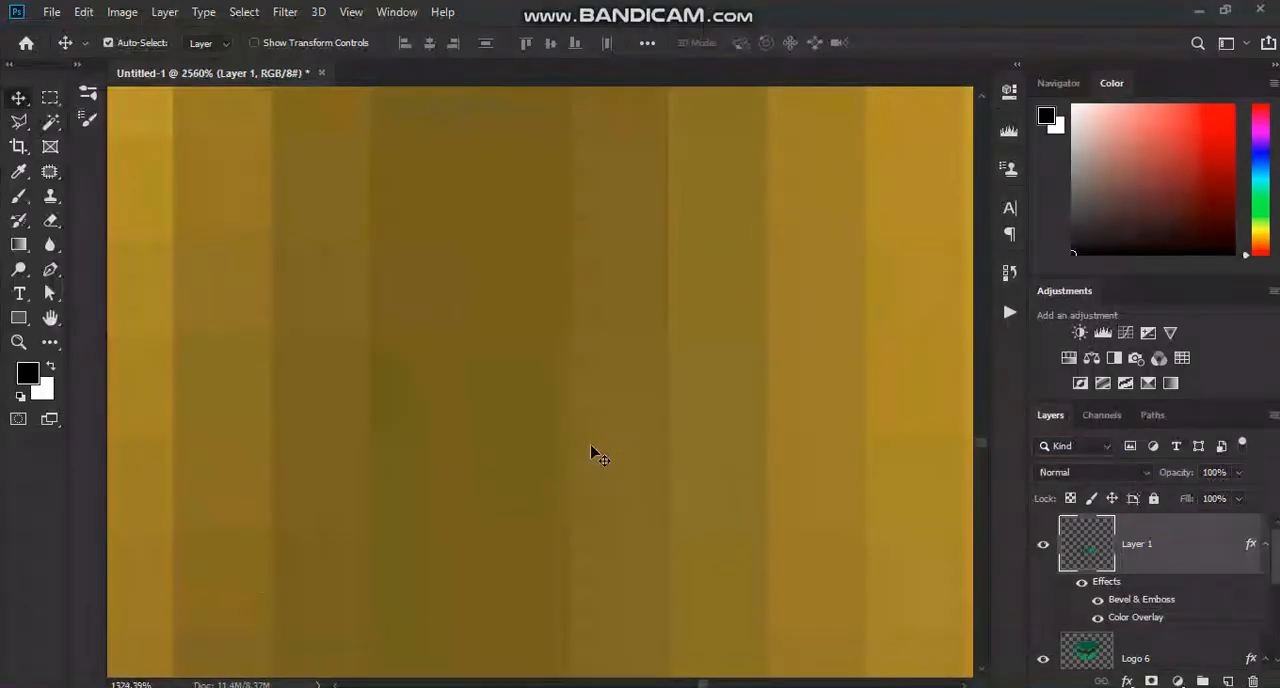
{"action": "scroll", "coordinate": [598, 455], "scroll_direction": "down", "scroll_amount": 8}
{"action": "scroll", "coordinate": [598, 455], "scroll_direction": "down", "scroll_amount": 2}
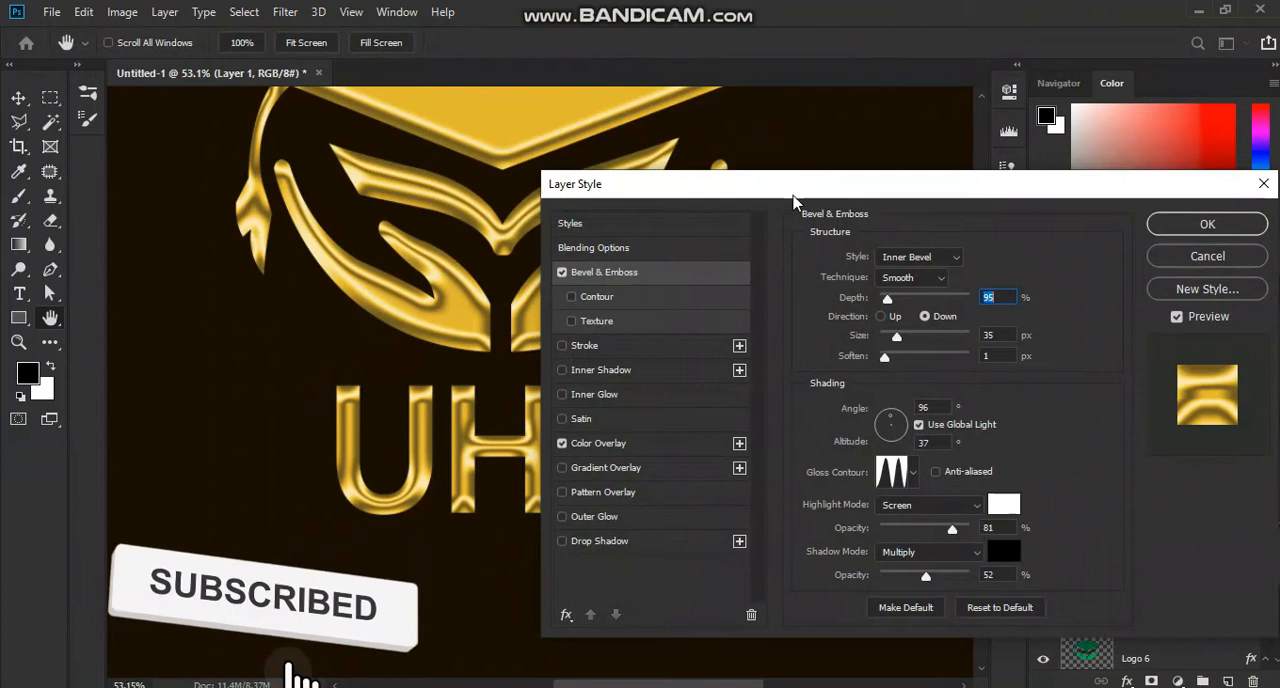
{"action": "left_click_drag", "start_coordinate": [789, 190], "coordinate": [951, 137]}
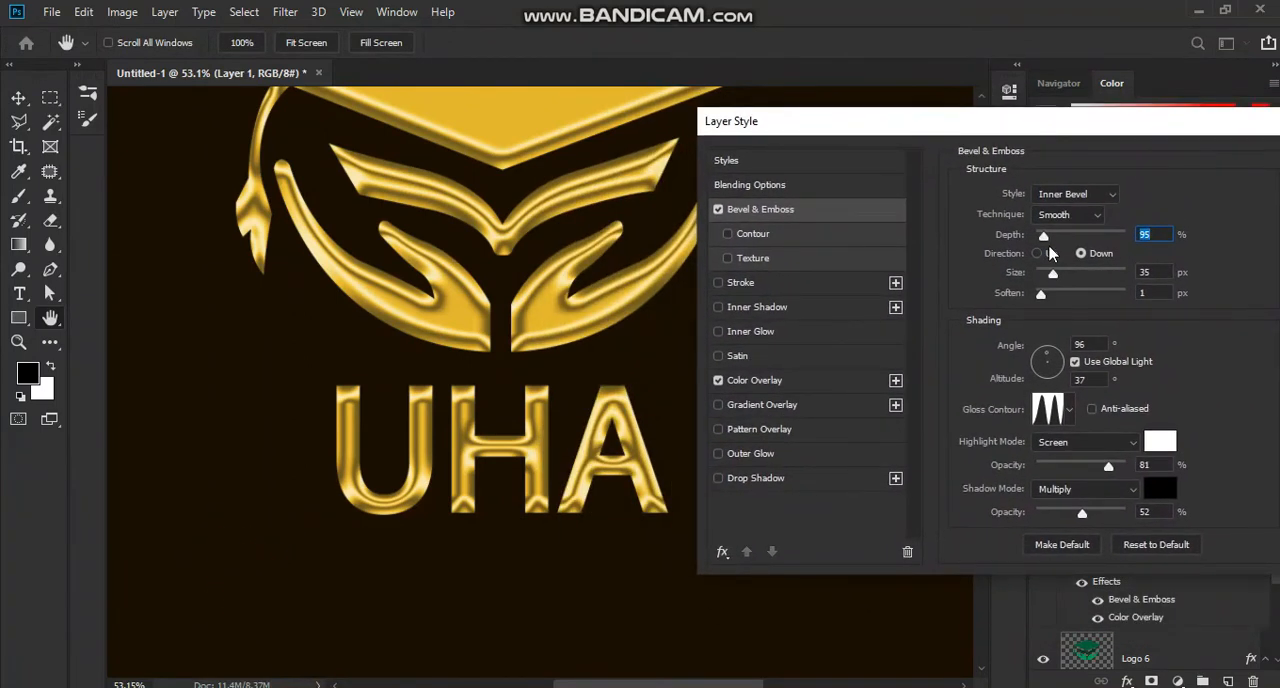
{"action": "mouse_move", "coordinate": [1047, 236]}
{"action": "left_mouse_down"}
{"action": "mouse_move", "coordinate": [1099, 234]}
{"action": "mouse_move", "coordinate": [1075, 236]}
{"action": "mouse_move", "coordinate": [1052, 278]}
{"action": "mouse_move", "coordinate": [1064, 281]}
{"action": "mouse_move", "coordinate": [1052, 281]}
{"action": "left_mouse_up"}
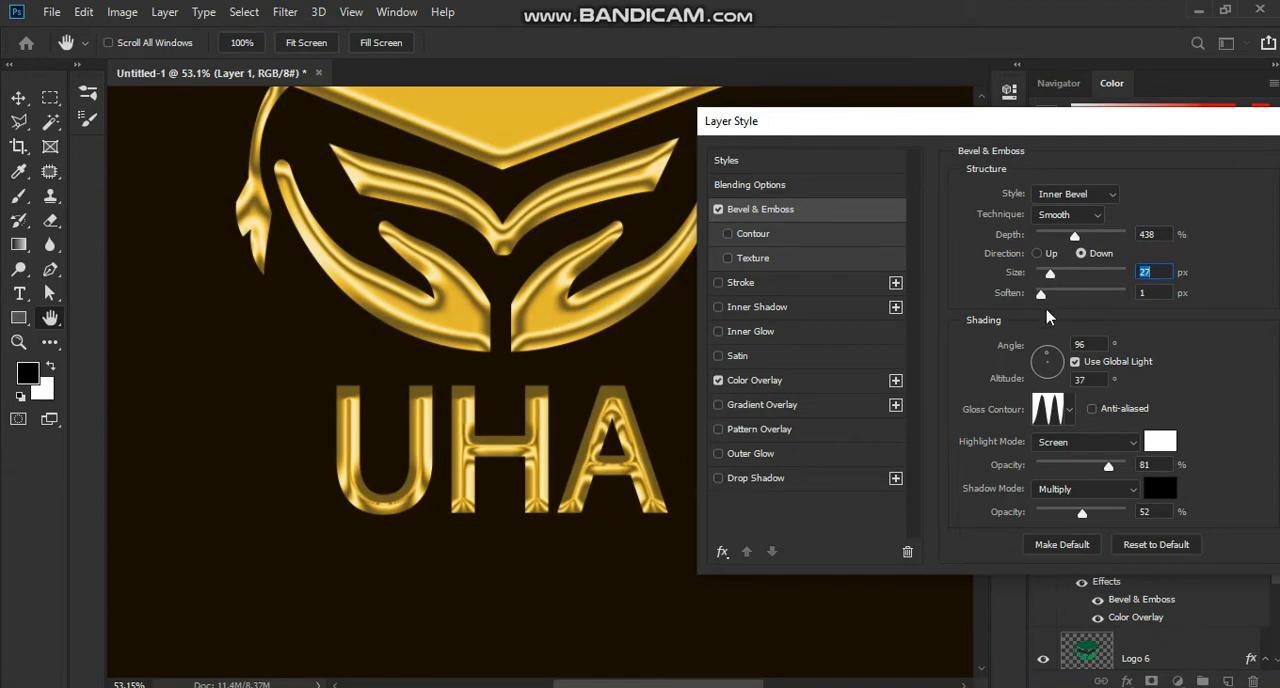
{"action": "left_click_drag", "start_coordinate": [1041, 298], "coordinate": [1003, 305]}
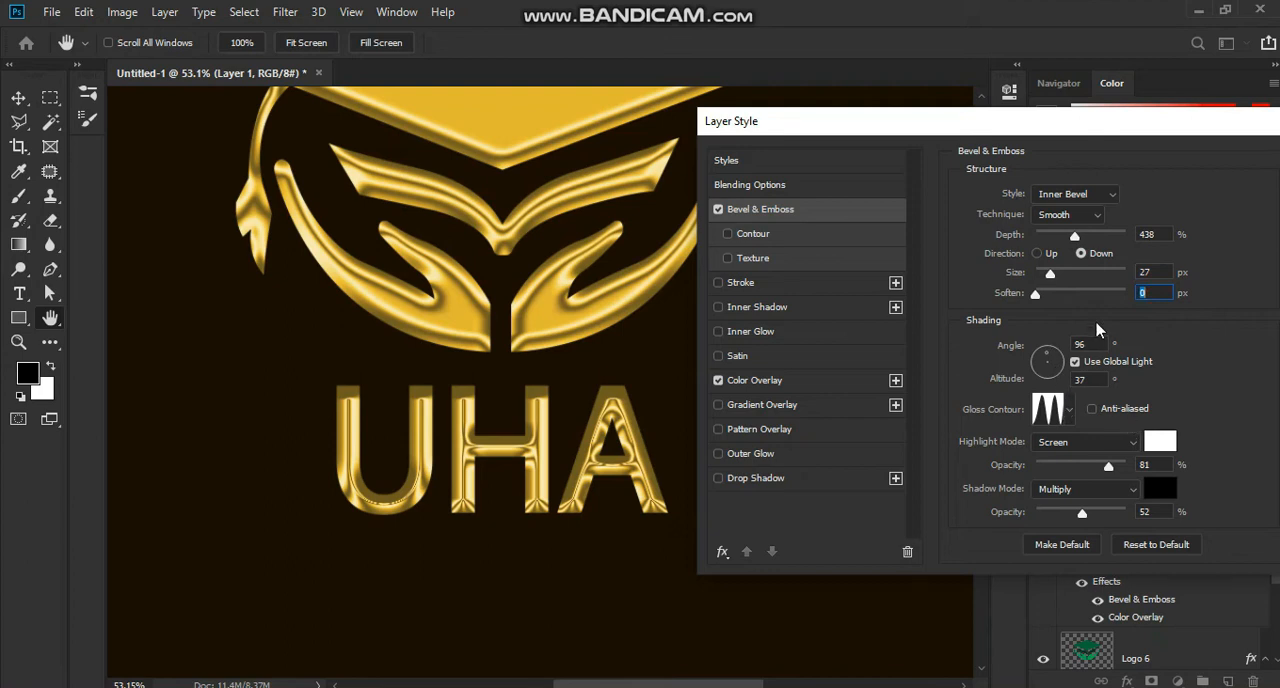
{"action": "left_click_drag", "start_coordinate": [1143, 137], "coordinate": [952, 146]}
{"action": "left_click", "coordinate": [1170, 172]}
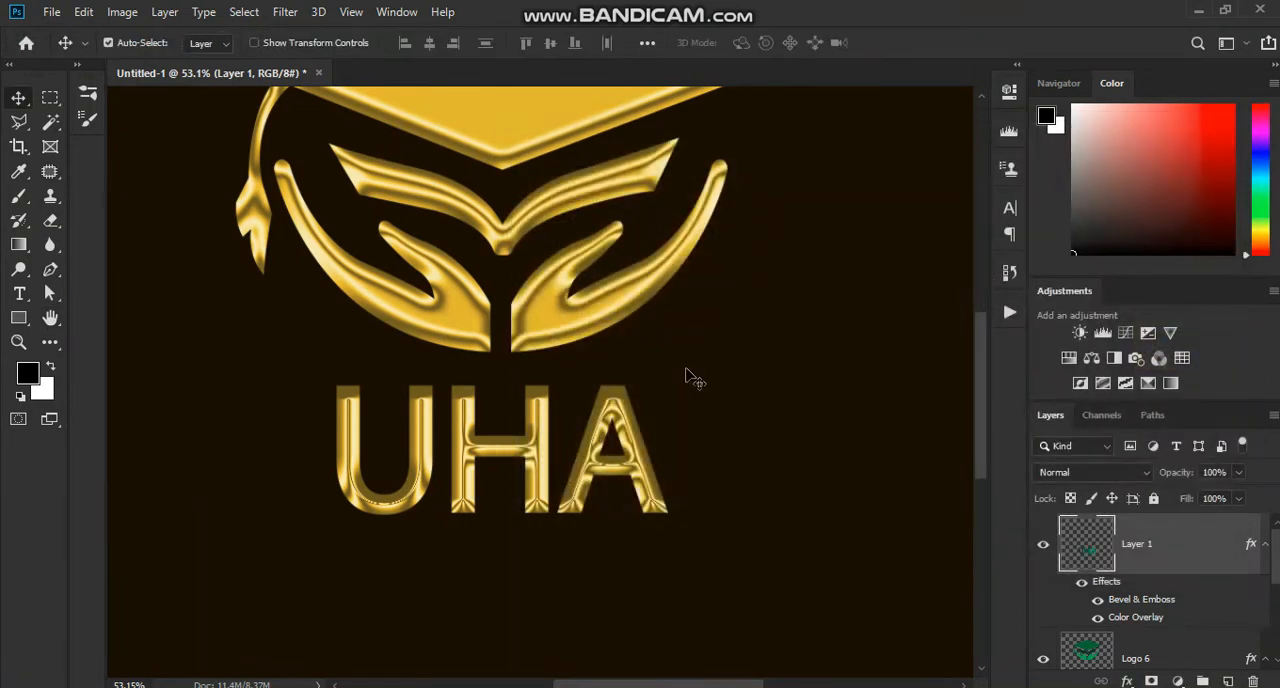
Step: Group the UHA lettering and Logo 6 layers, and duplicate the group
{"action": "scroll", "coordinate": [686, 375], "scroll_direction": "down", "scroll_amount": 2}
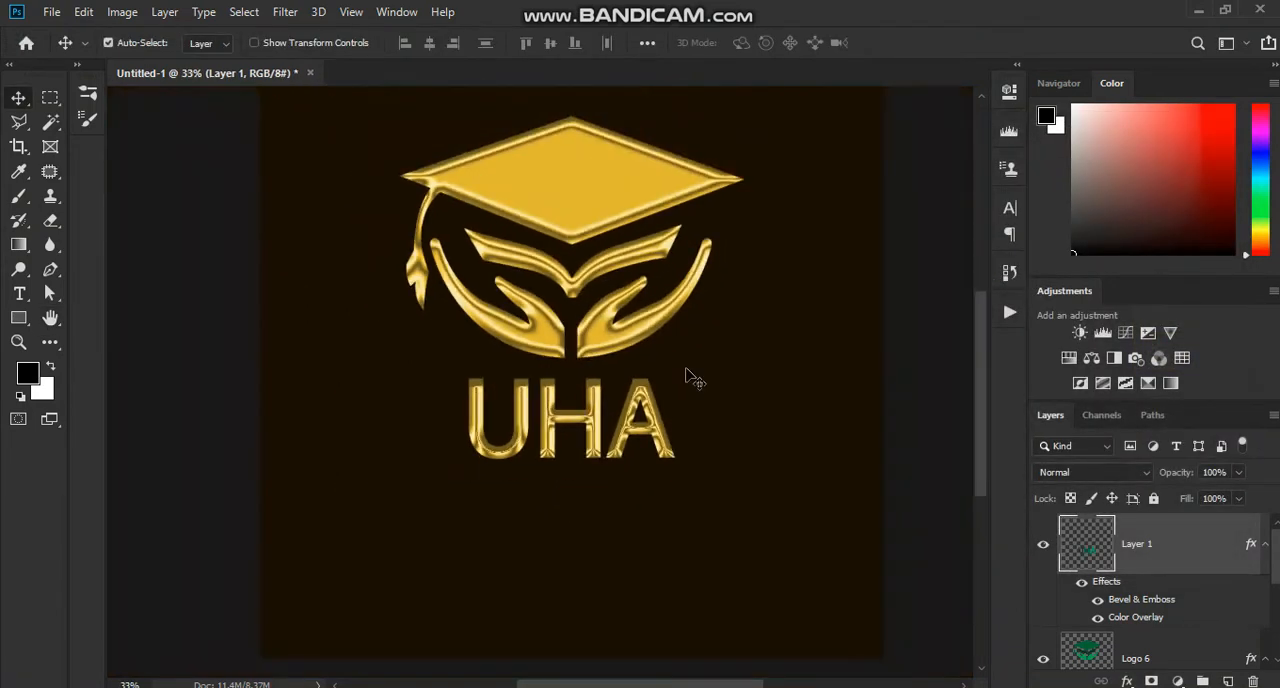
{"action": "left_click", "coordinate": [1156, 514]}
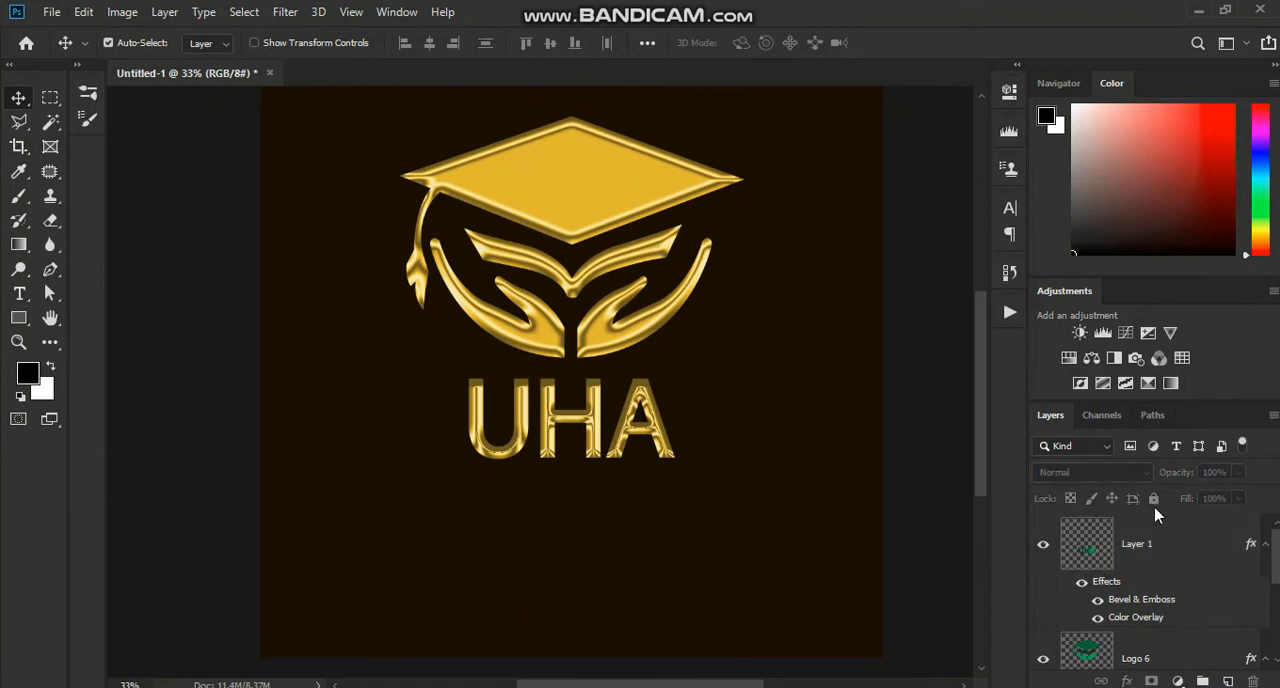
{"action": "left_click", "coordinate": [1192, 545]}
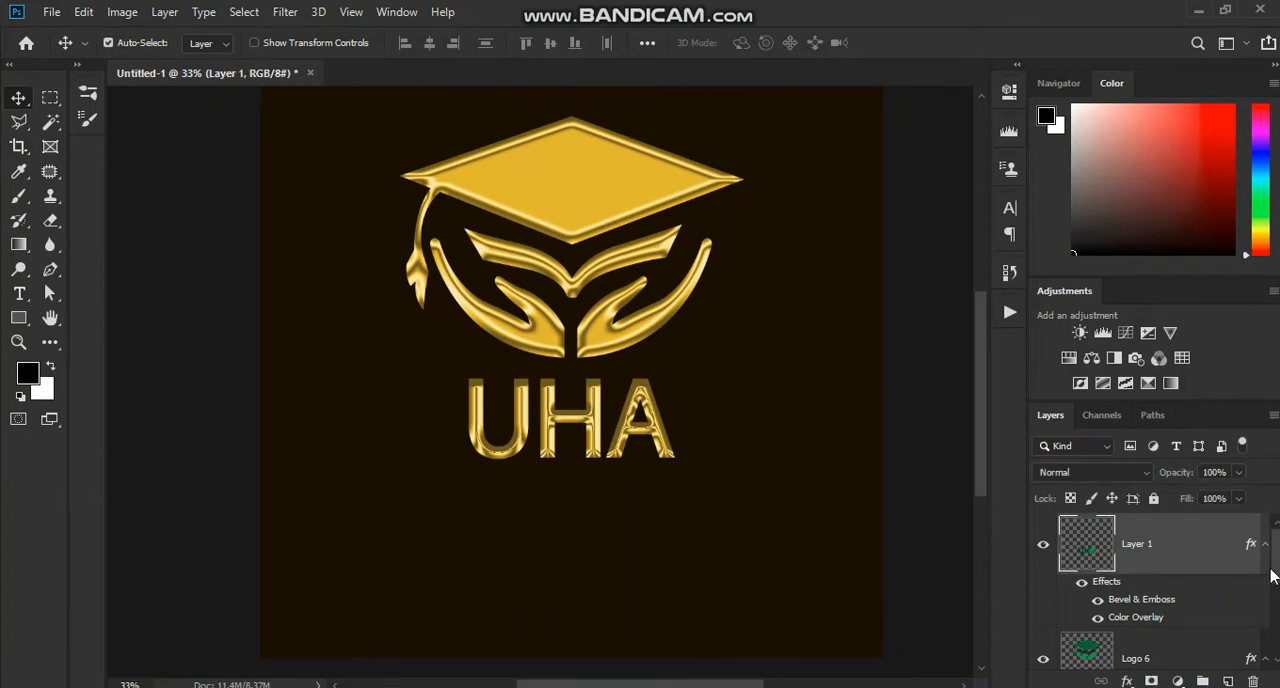
{"action": "left_click", "coordinate": [1187, 645], "text": "shift"}
{"action": "key", "text": "ctrl+g"}
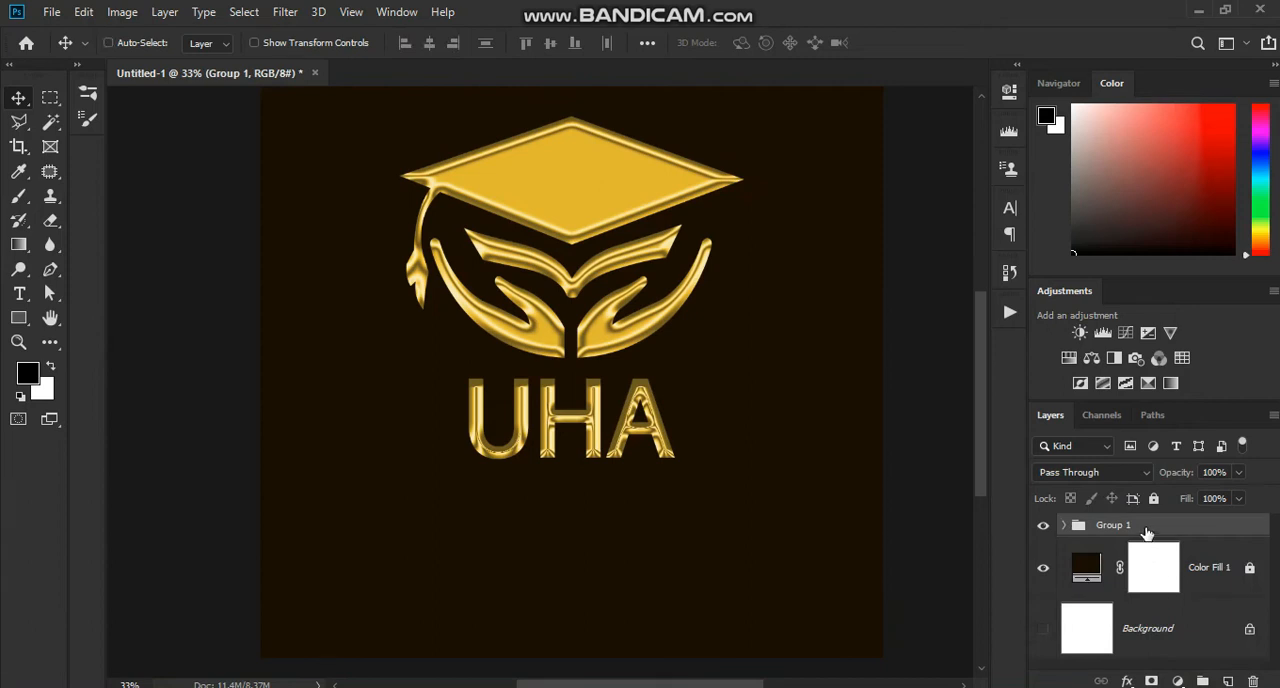
{"action": "key", "text": "ctrl+j"}
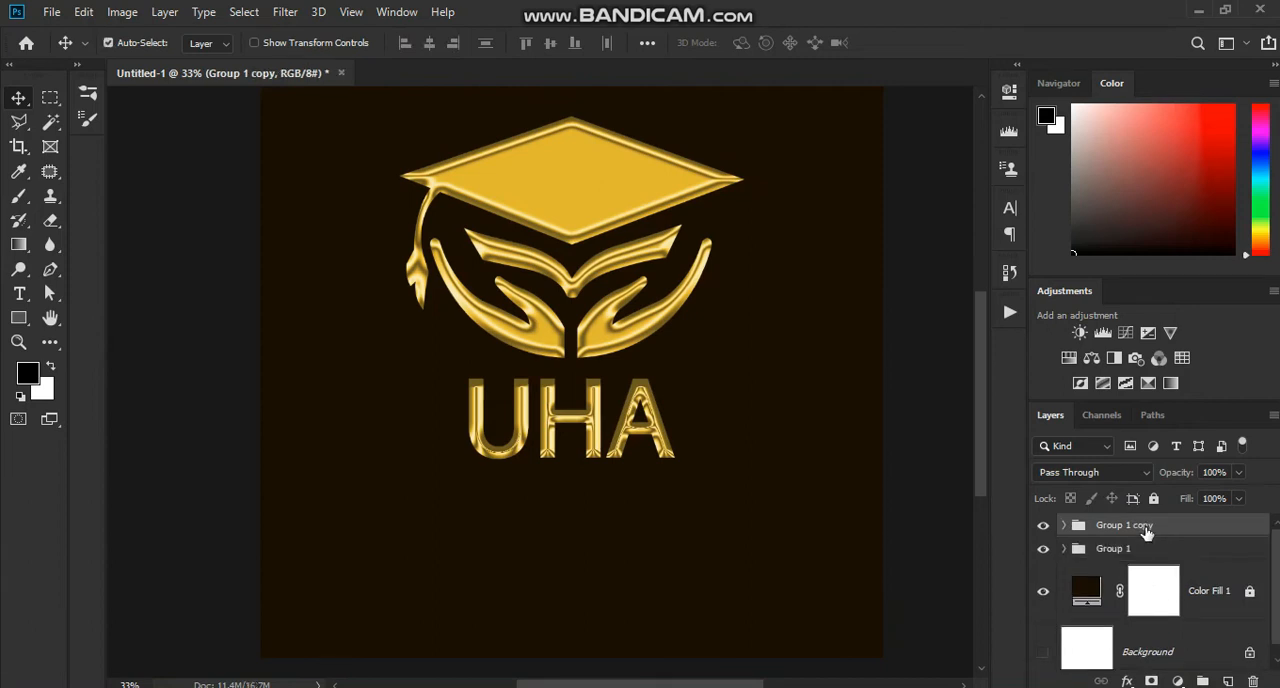
Step: Flip the duplicated group vertically and move it straight down so its mirrored lettering meets the base of the original UHA
{"action": "scroll", "coordinate": [1147, 535], "scroll_direction": "down", "scroll_amount": 1}
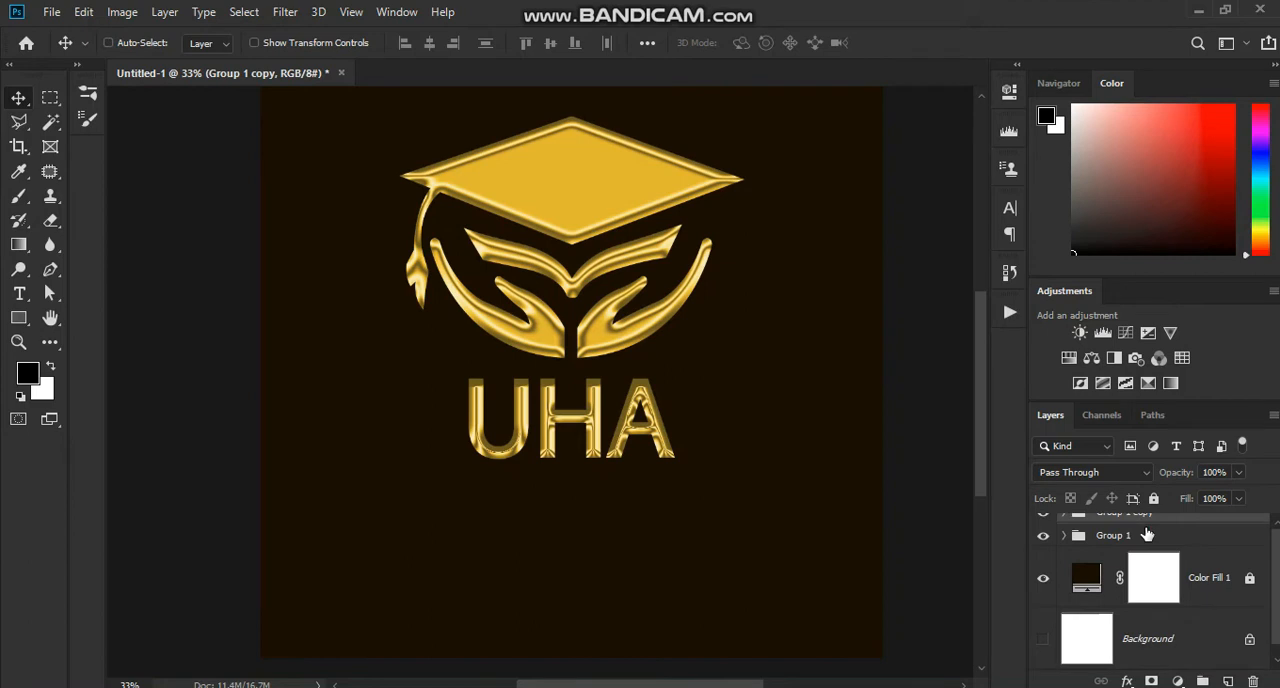
{"action": "scroll", "coordinate": [1147, 535], "scroll_direction": "up", "scroll_amount": 1}
{"action": "scroll", "coordinate": [560, 486], "scroll_direction": "up", "scroll_amount": 3}
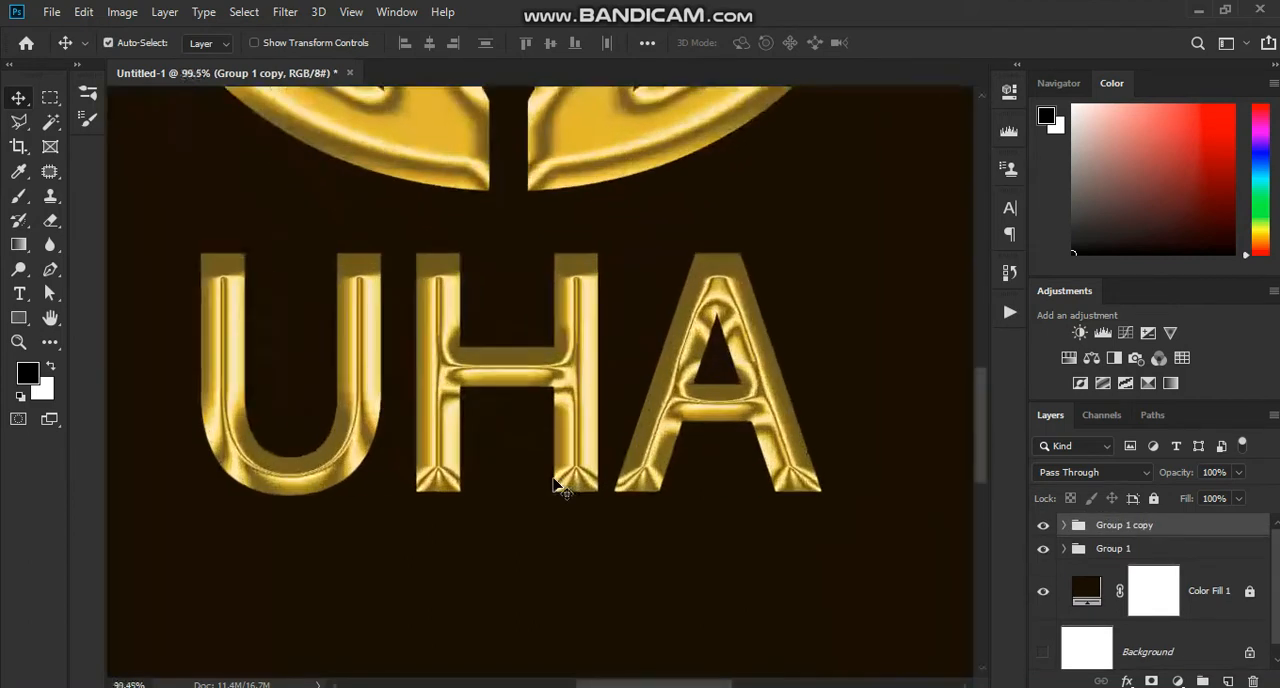
{"action": "scroll", "coordinate": [560, 486], "scroll_direction": "up", "scroll_amount": 1}
{"action": "scroll", "coordinate": [560, 486], "scroll_direction": "down", "scroll_amount": 4}
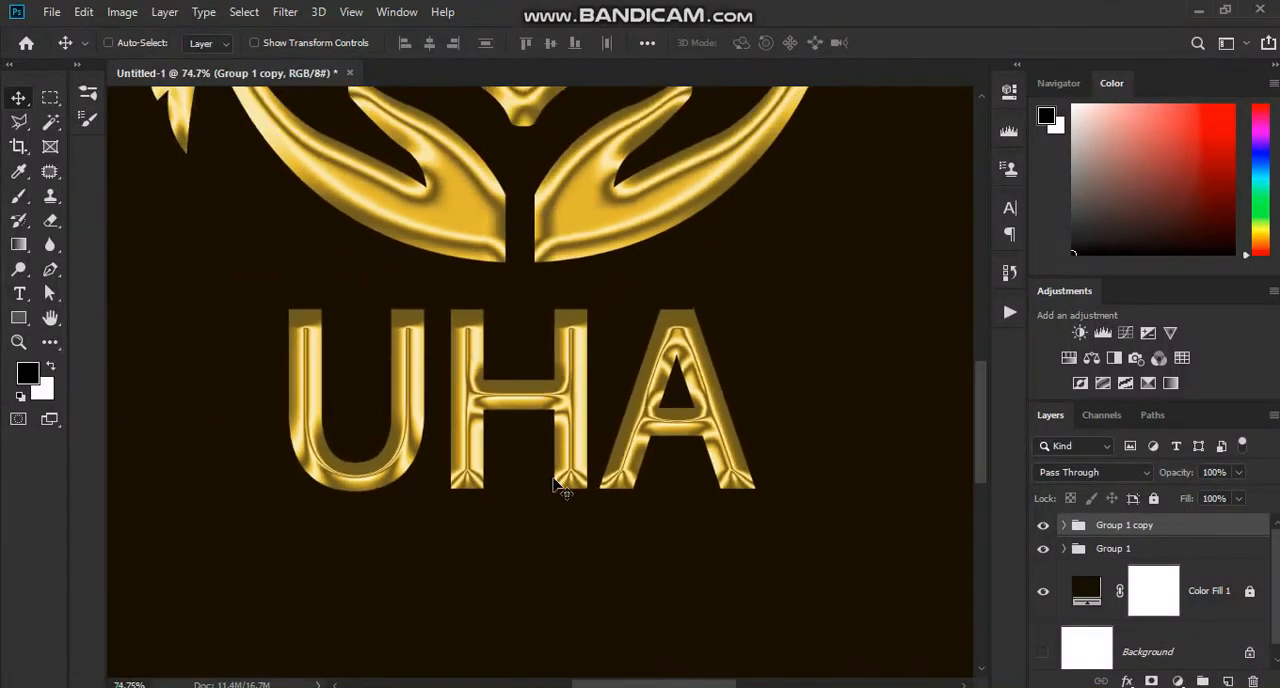
{"action": "scroll", "coordinate": [560, 486], "scroll_direction": "down", "scroll_amount": 3}
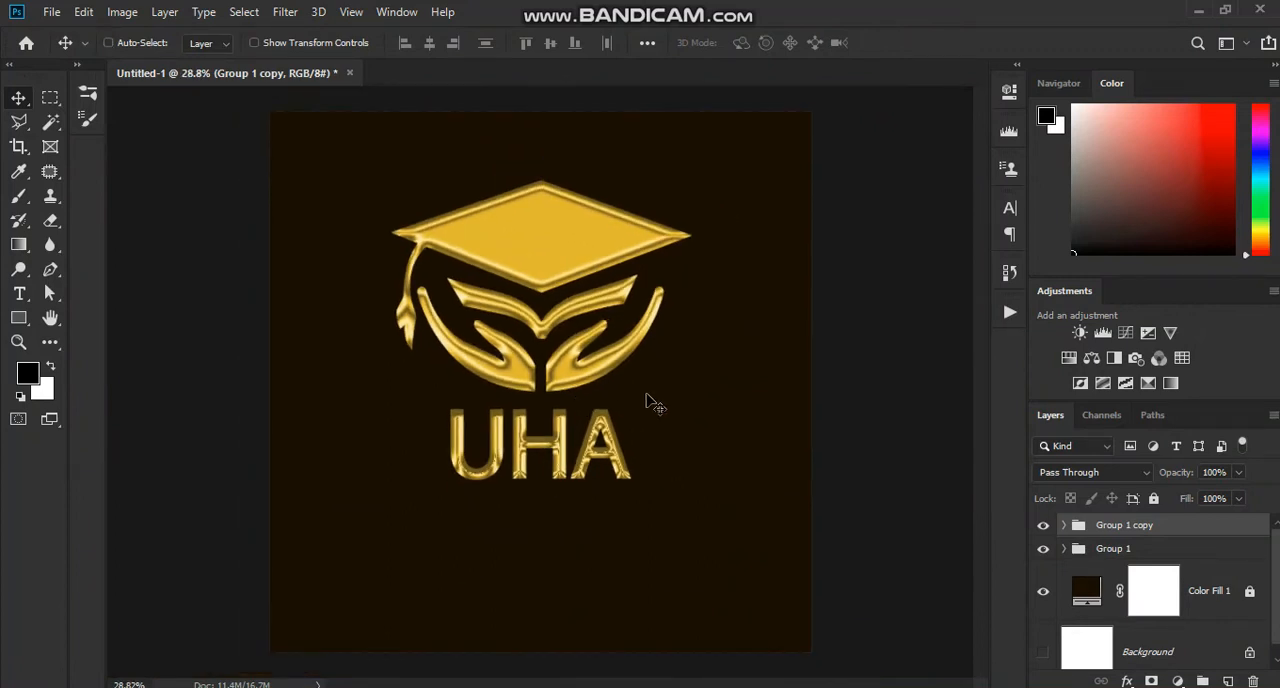
{"action": "key", "text": "ctrl+t"}
{"action": "right_click", "coordinate": [580, 368]}
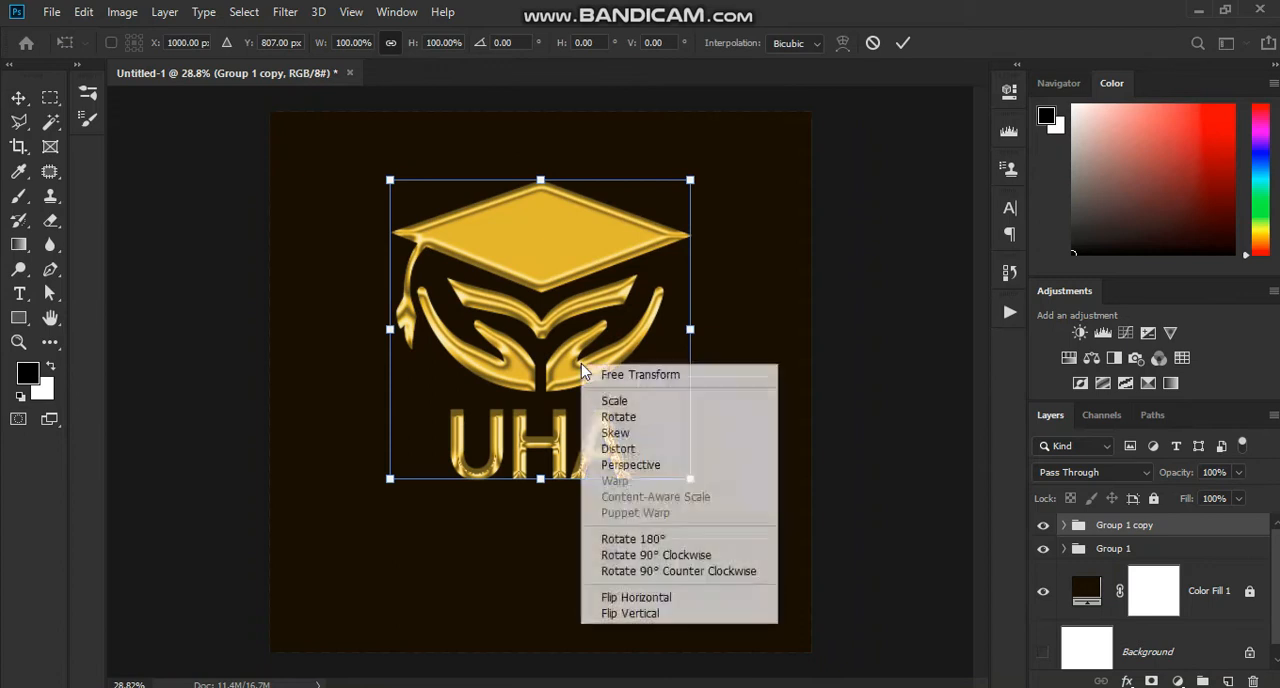
{"action": "left_click", "coordinate": [697, 614]}
{"action": "left_click_drag", "start_coordinate": [552, 416], "coordinate": [552, 686]}
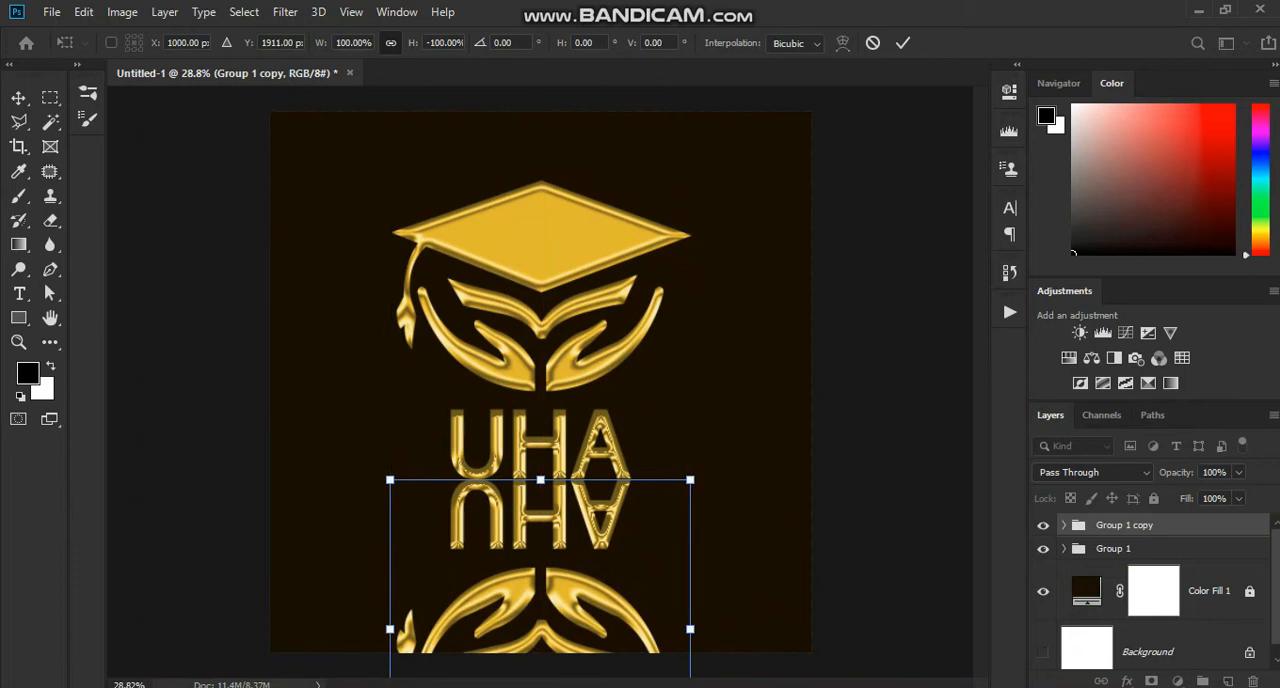
{"action": "key", "text": "Return"}
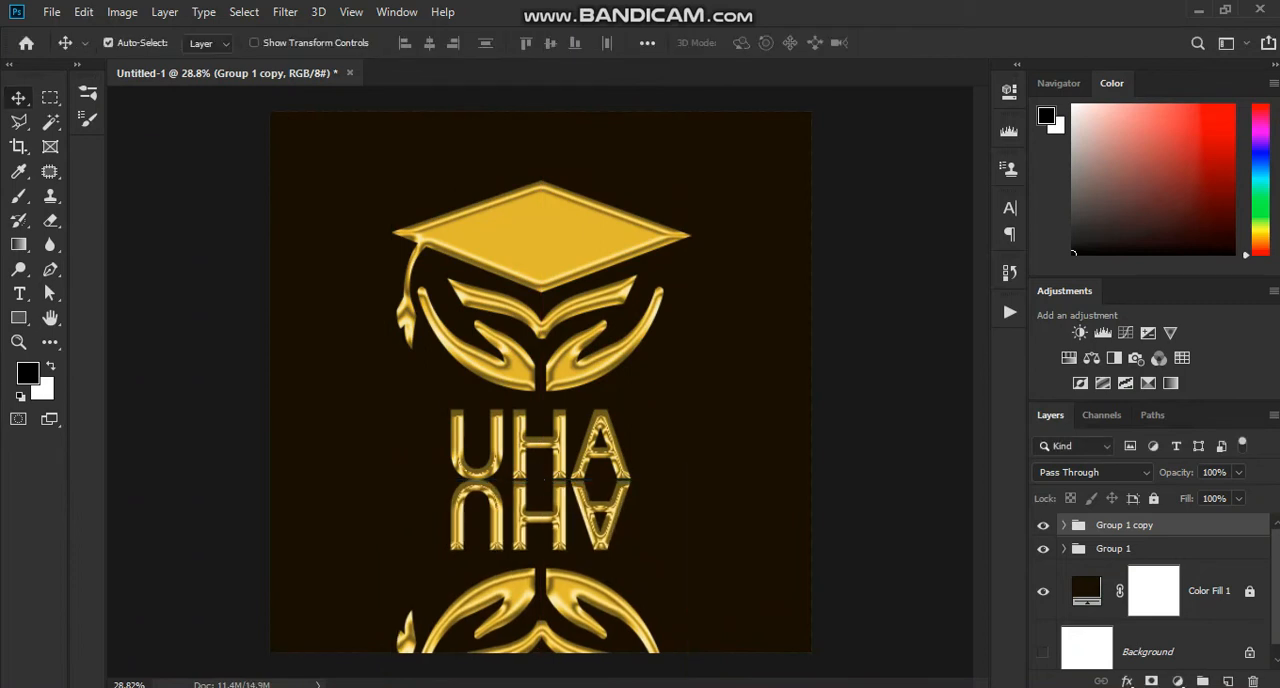
{"action": "scroll", "coordinate": [386, 391], "scroll_direction": "up", "scroll_amount": 1}
{"action": "scroll", "coordinate": [386, 391], "scroll_direction": "left", "scroll_amount": 2}
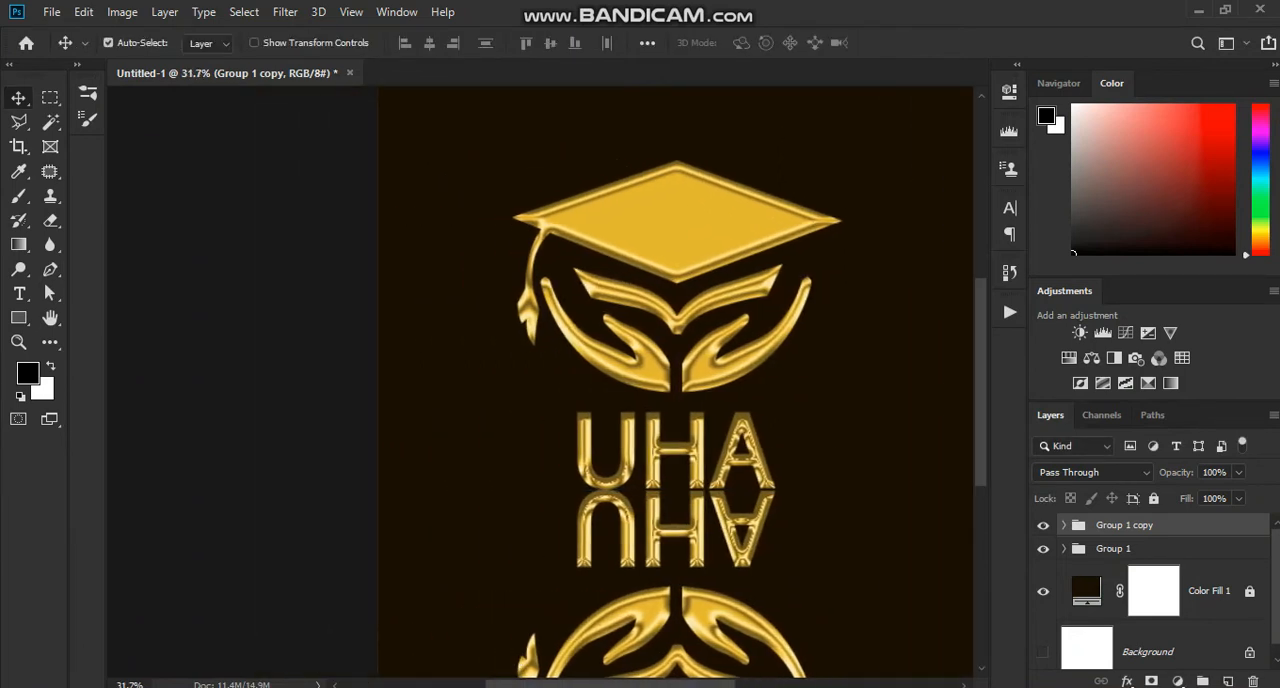
{"action": "scroll", "coordinate": [690, 450], "scroll_direction": "up", "scroll_amount": 5}
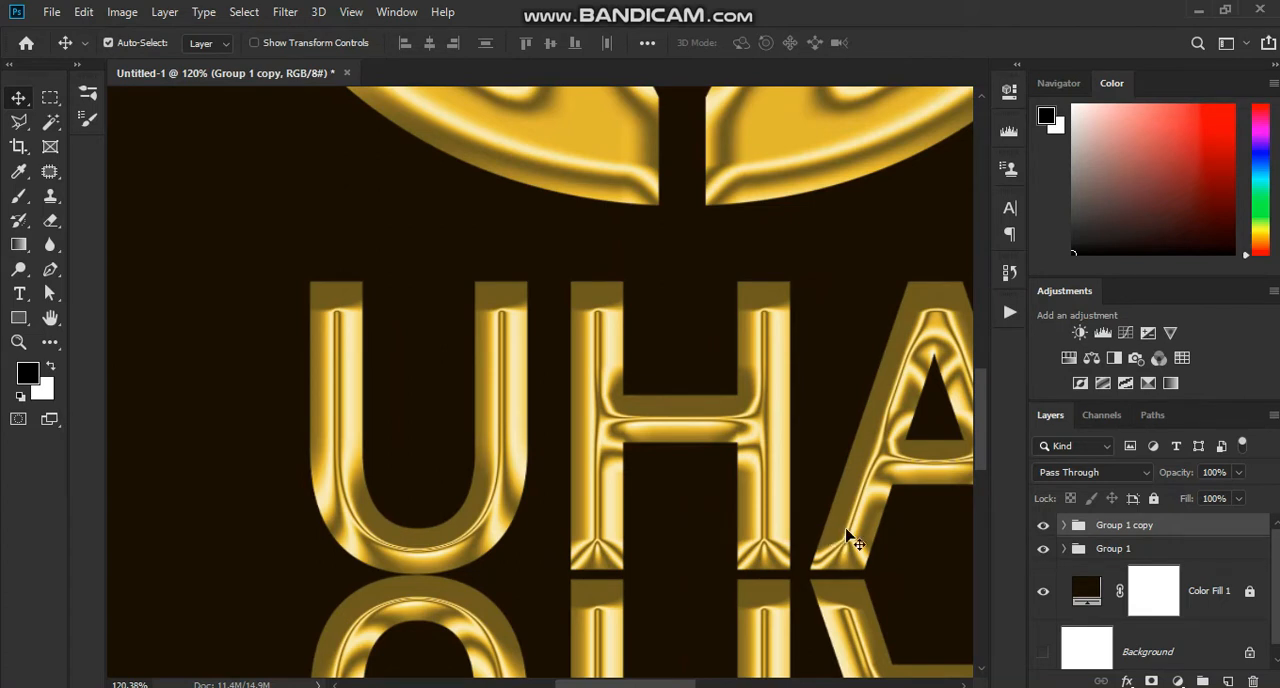
{"action": "left_click_drag", "start_coordinate": [978, 455], "coordinate": [991, 505]}
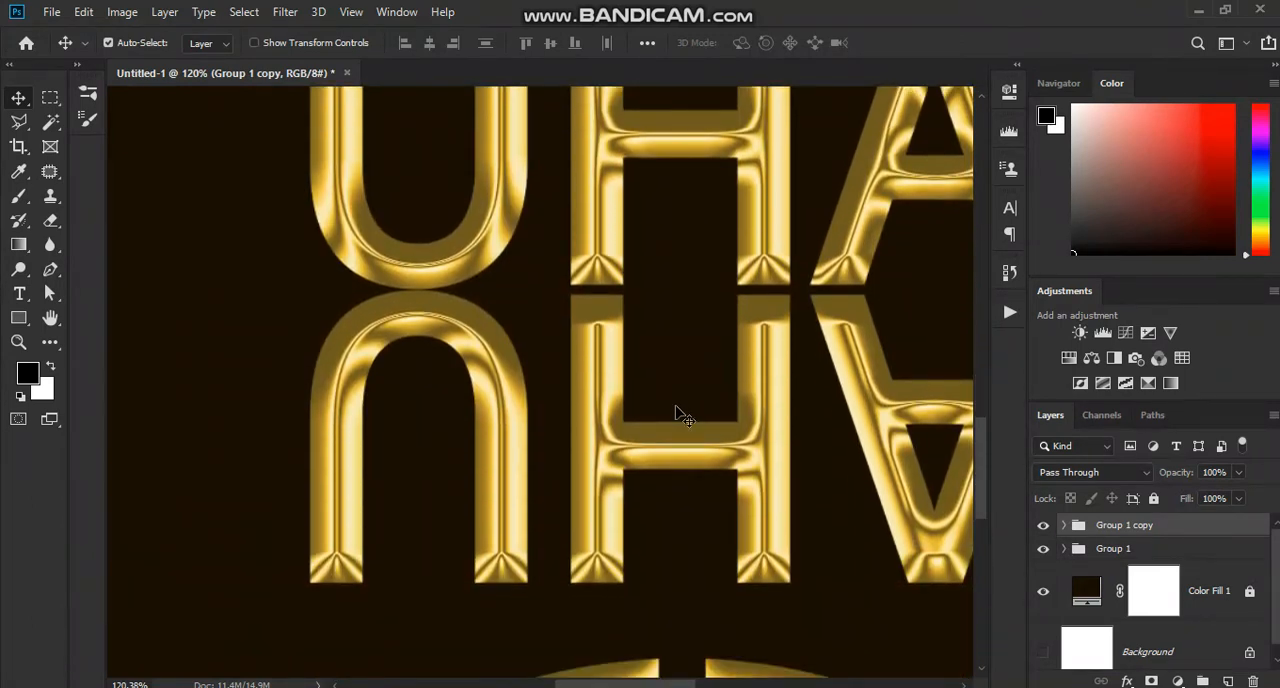
{"action": "scroll", "coordinate": [677, 414], "scroll_direction": "down", "scroll_amount": 2}
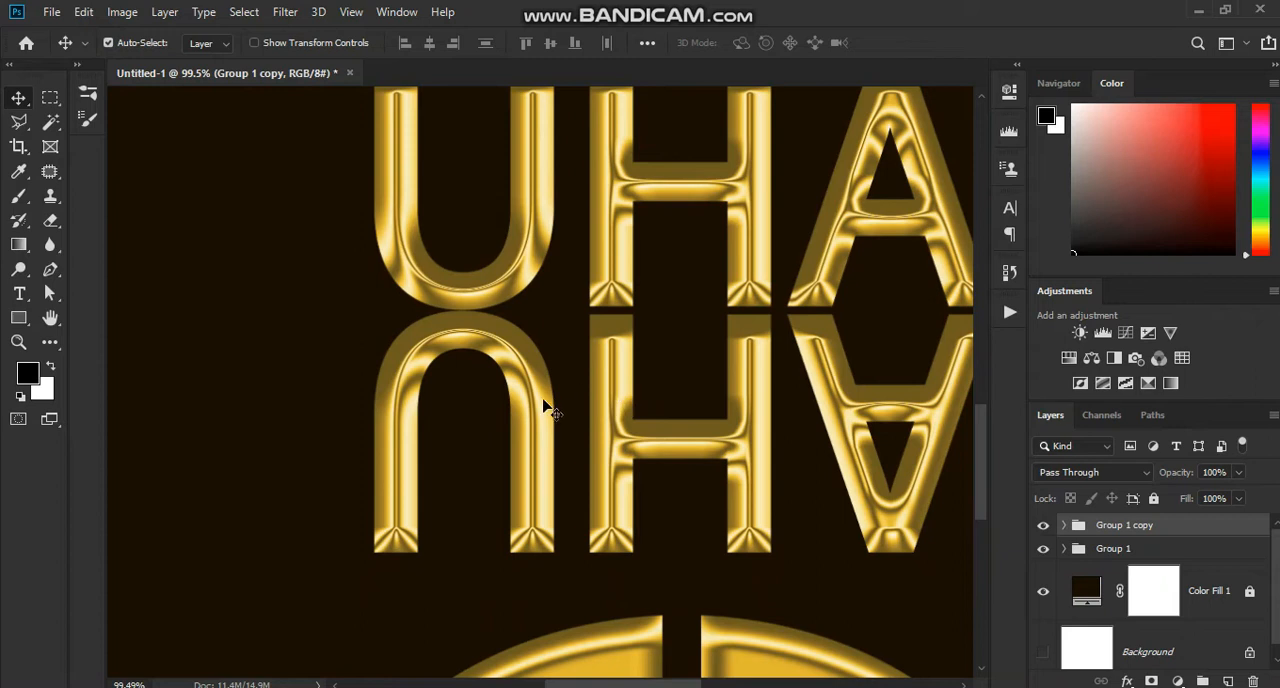
Step: Select the mirrored UHA lettering and nudge it upward until it overlaps the base of the original letters
{"action": "left_click", "coordinate": [617, 348]}
{"action": "key", "text": "Up"}
{"action": "key", "text": "Up"}
{"action": "key", "text": "Up"}
{"action": "key", "text": "Up"}
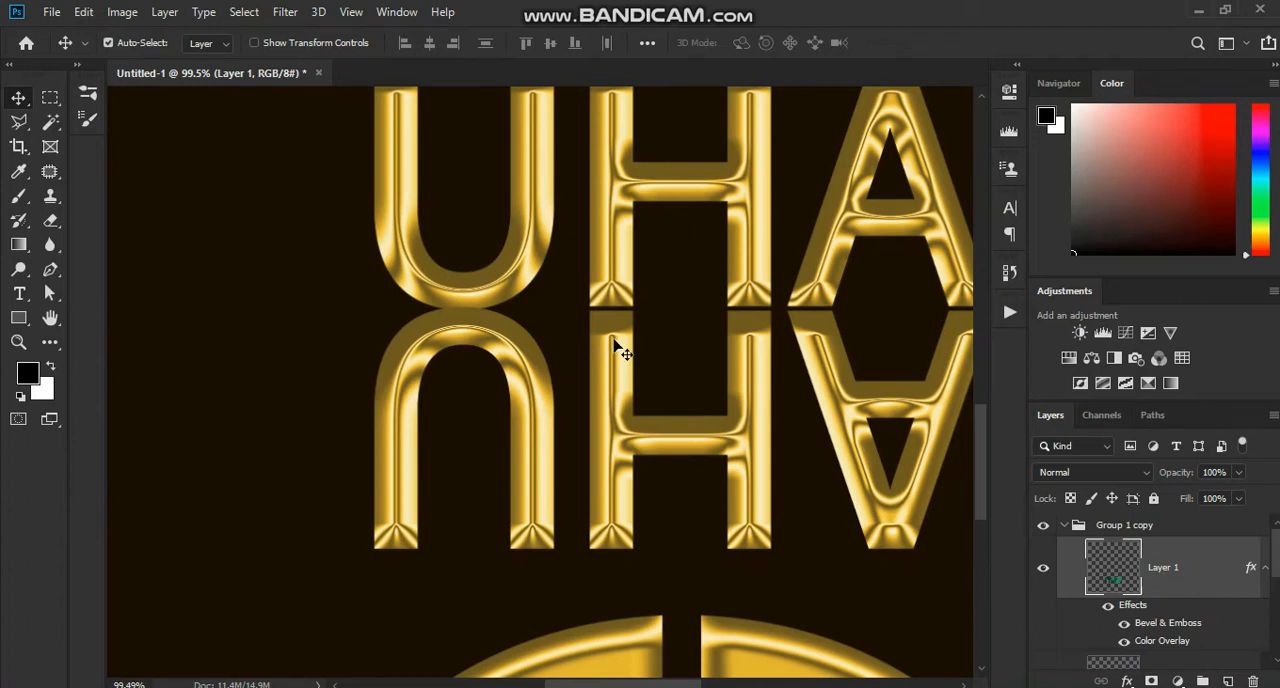
{"action": "key", "text": "Up"}
{"action": "key", "text": "Up"}
{"action": "key", "text": "Up"}
{"action": "key", "text": "Up"}
{"action": "key", "text": "Up"}
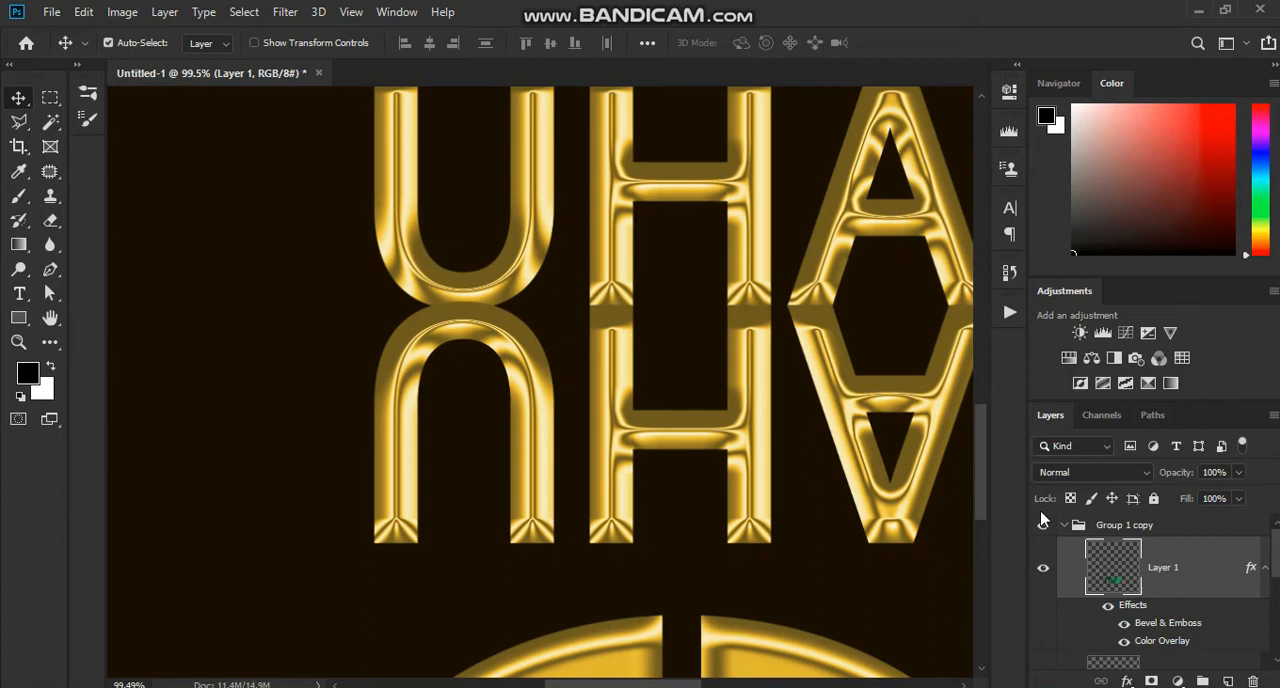
{"action": "key", "text": "Up"}
{"action": "key", "text": "Up"}
{"action": "key", "text": "Up"}
{"action": "key", "text": "Up"}
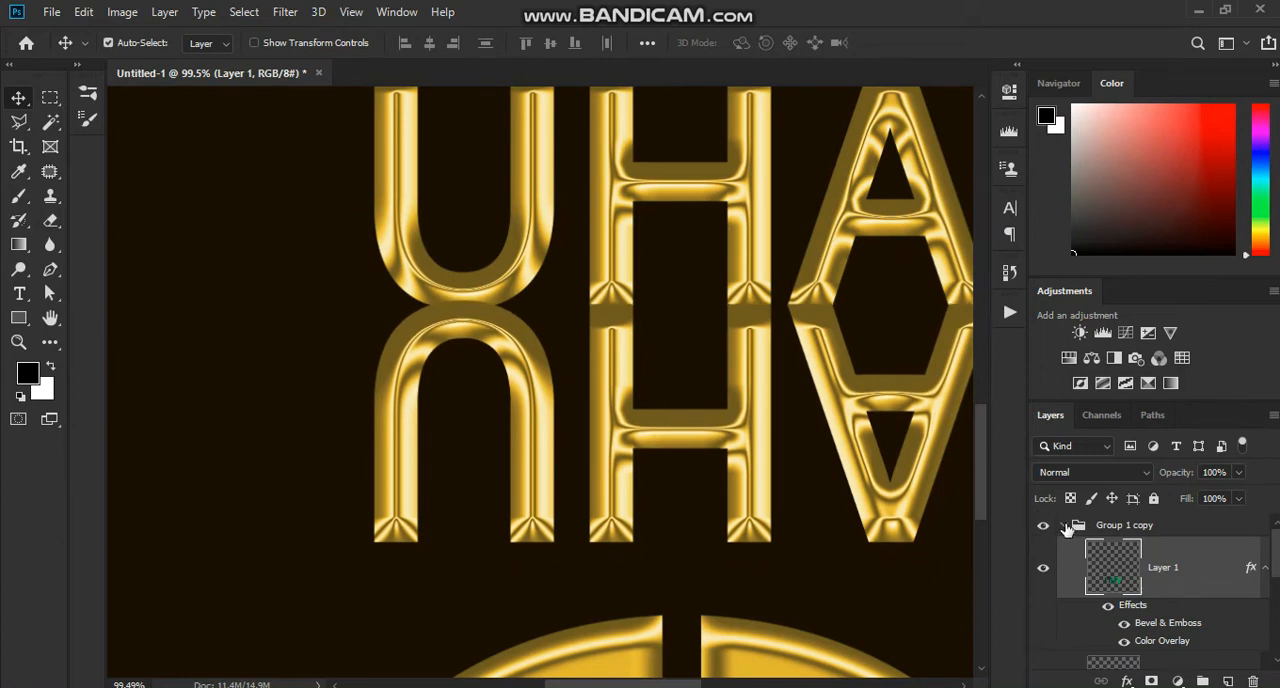
Step: Place Group 1 copy beneath Group 1 and fine-tune its vertical position so the mirrored lettering meets the original letters' base
{"action": "left_click", "coordinate": [1066, 526]}
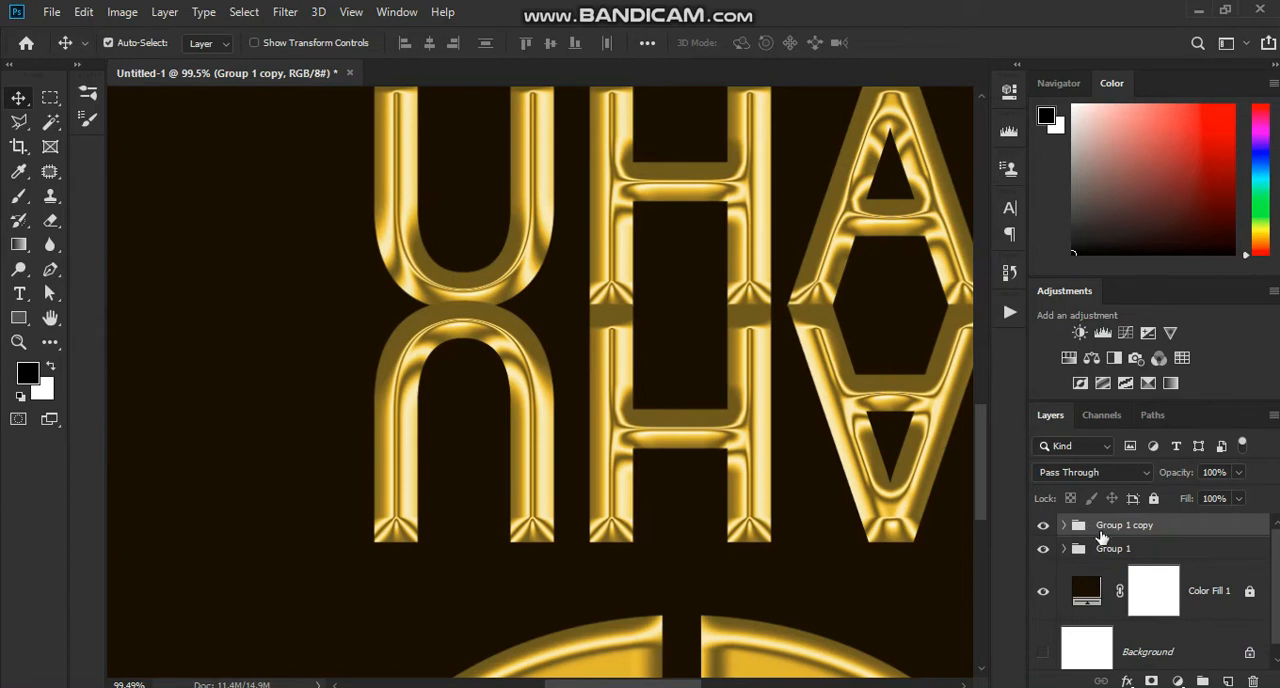
{"action": "left_click_drag", "start_coordinate": [1131, 533], "coordinate": [1122, 566]}
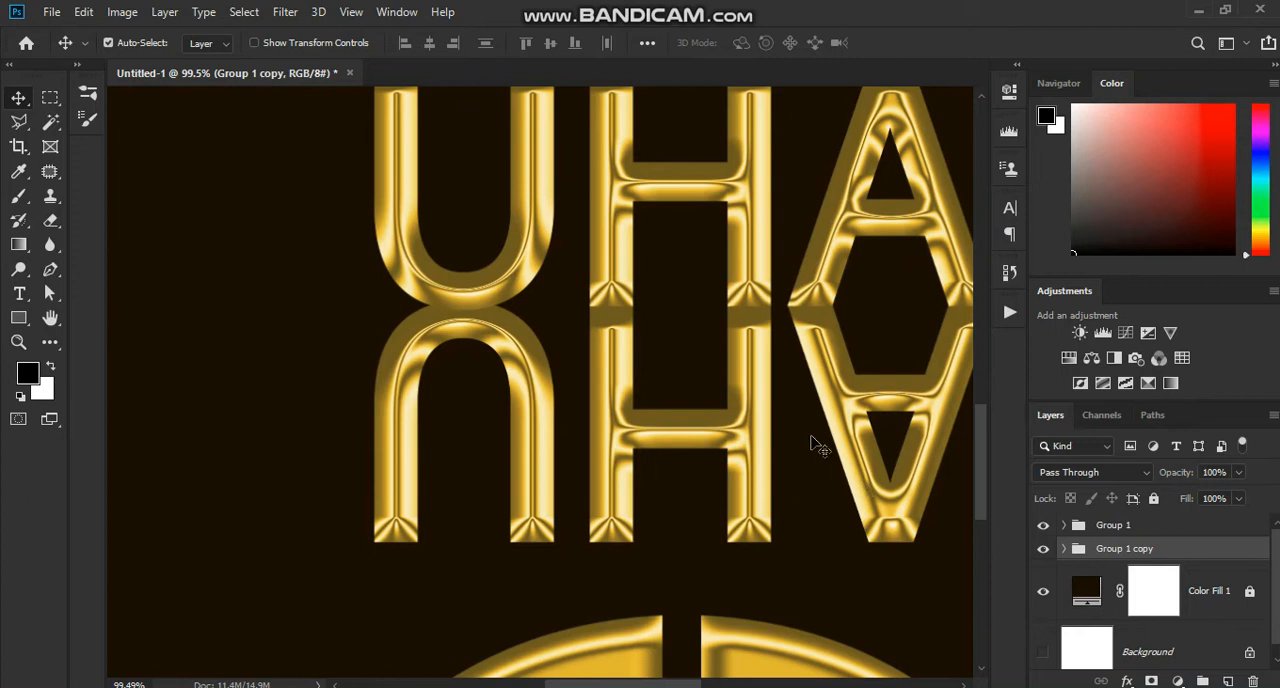
{"action": "key", "text": "shift+Down"}
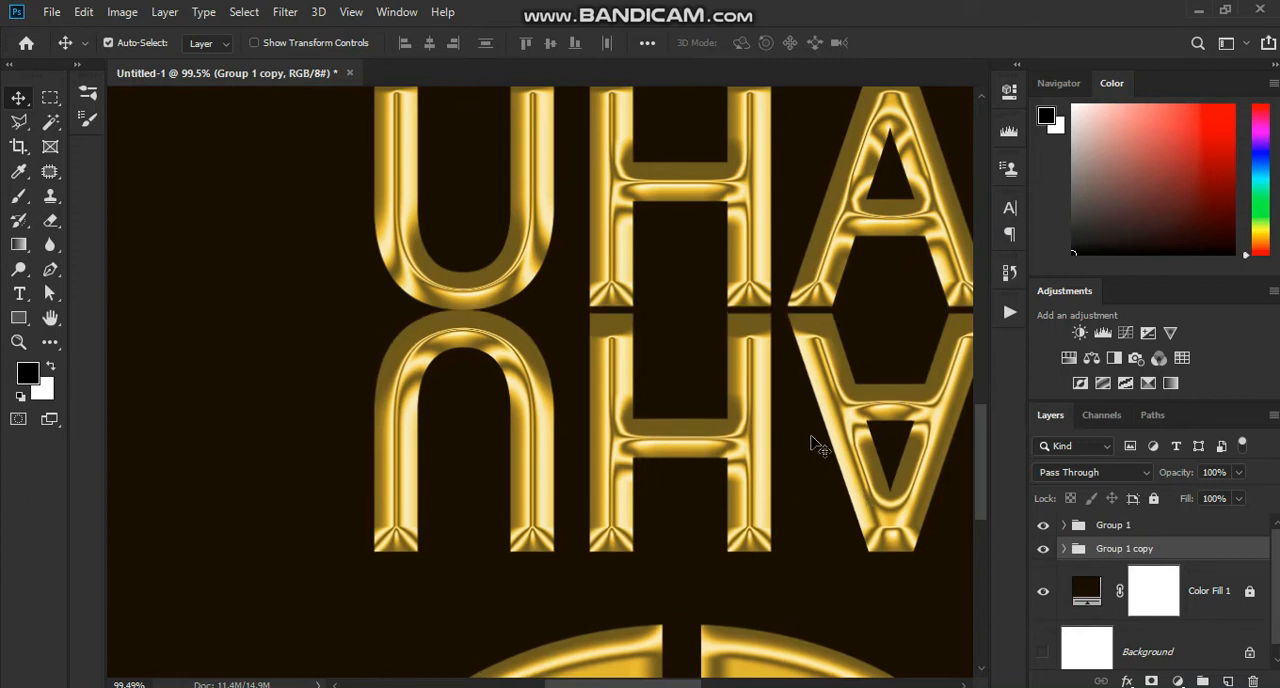
{"action": "key", "text": "shift+Up"}
{"action": "key", "text": "Down"}
{"action": "key", "text": "Down"}
{"action": "key", "text": "Down"}
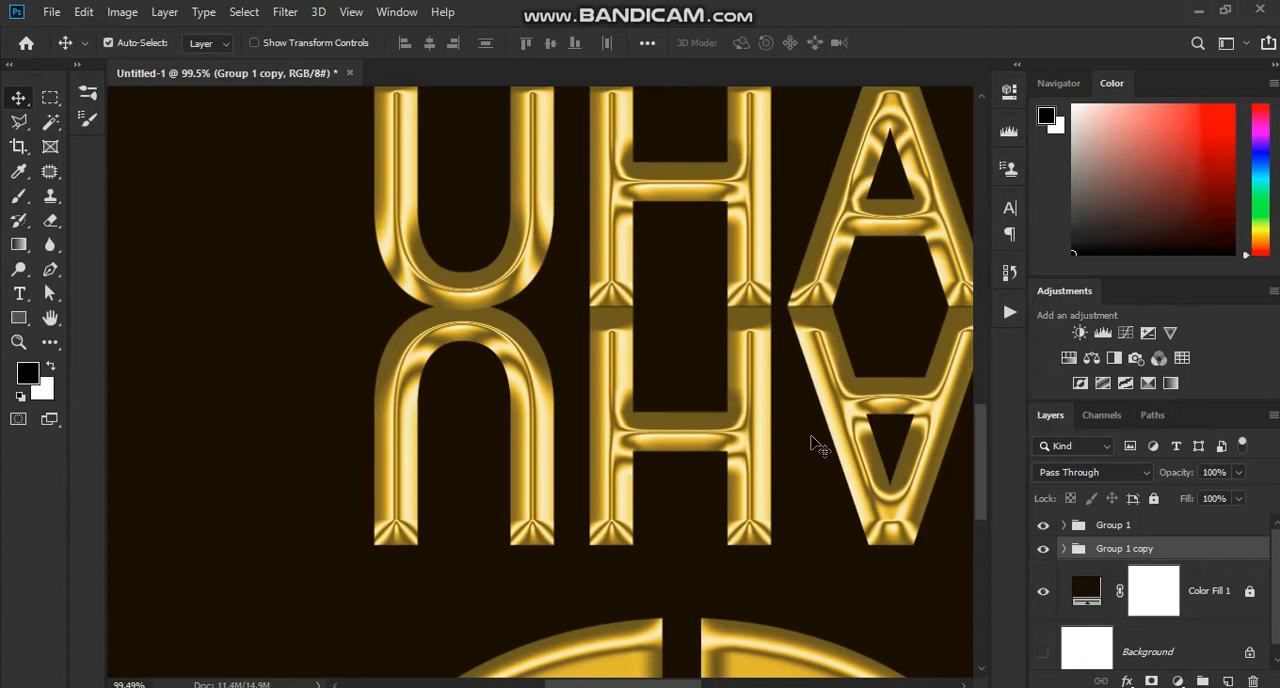
{"action": "scroll", "coordinate": [818, 447], "scroll_direction": "down", "scroll_amount": 5}
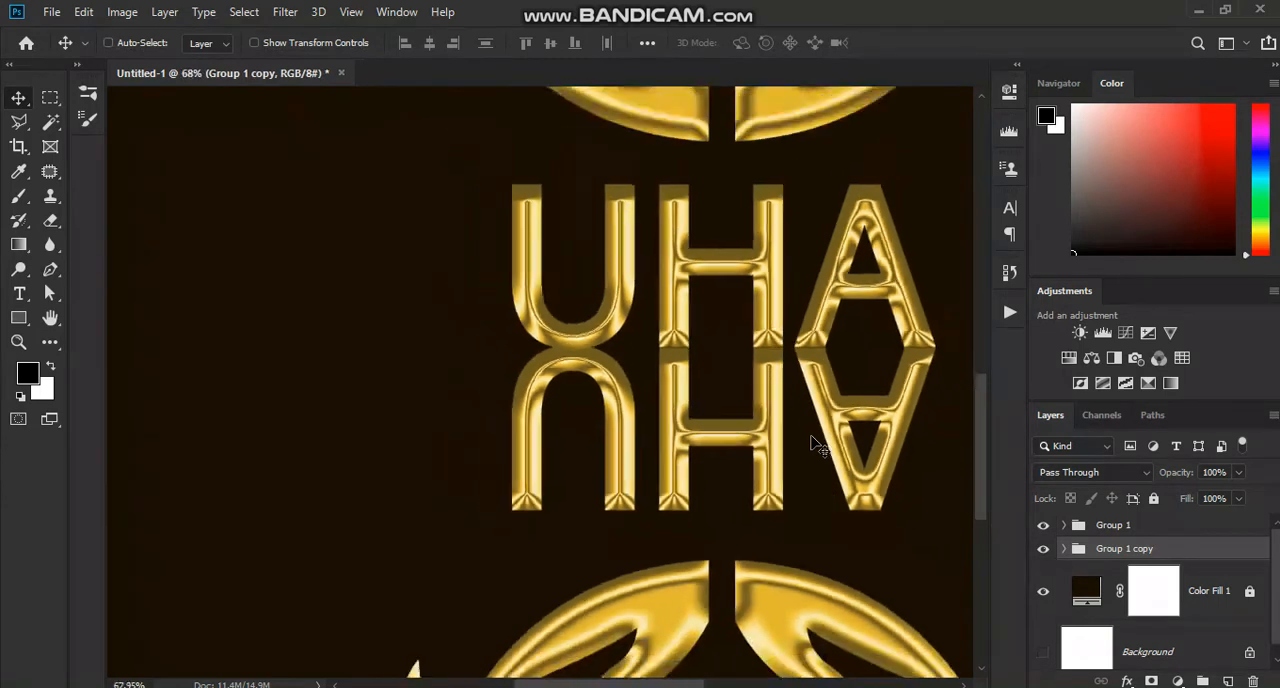
{"action": "scroll", "coordinate": [818, 447], "scroll_direction": "up", "scroll_amount": 1}
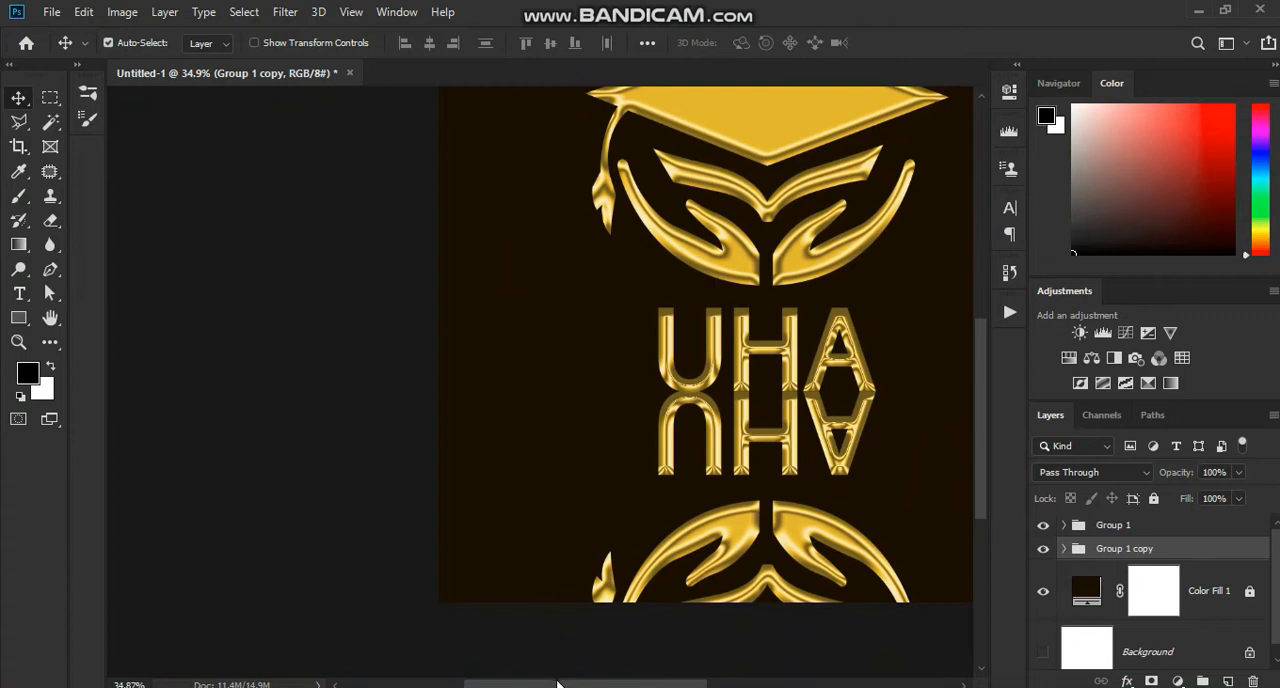
{"action": "left_click_drag", "start_coordinate": [560, 686], "coordinate": [624, 686]}
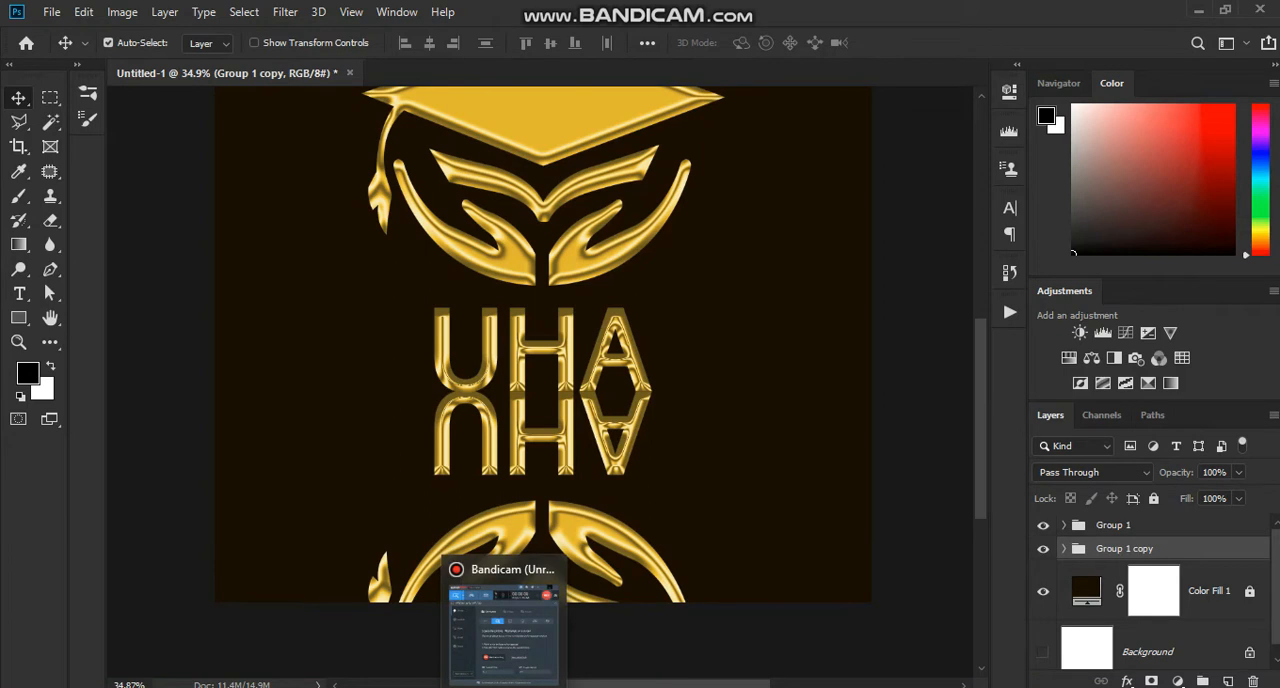
{"action": "left_click", "coordinate": [494, 583]}
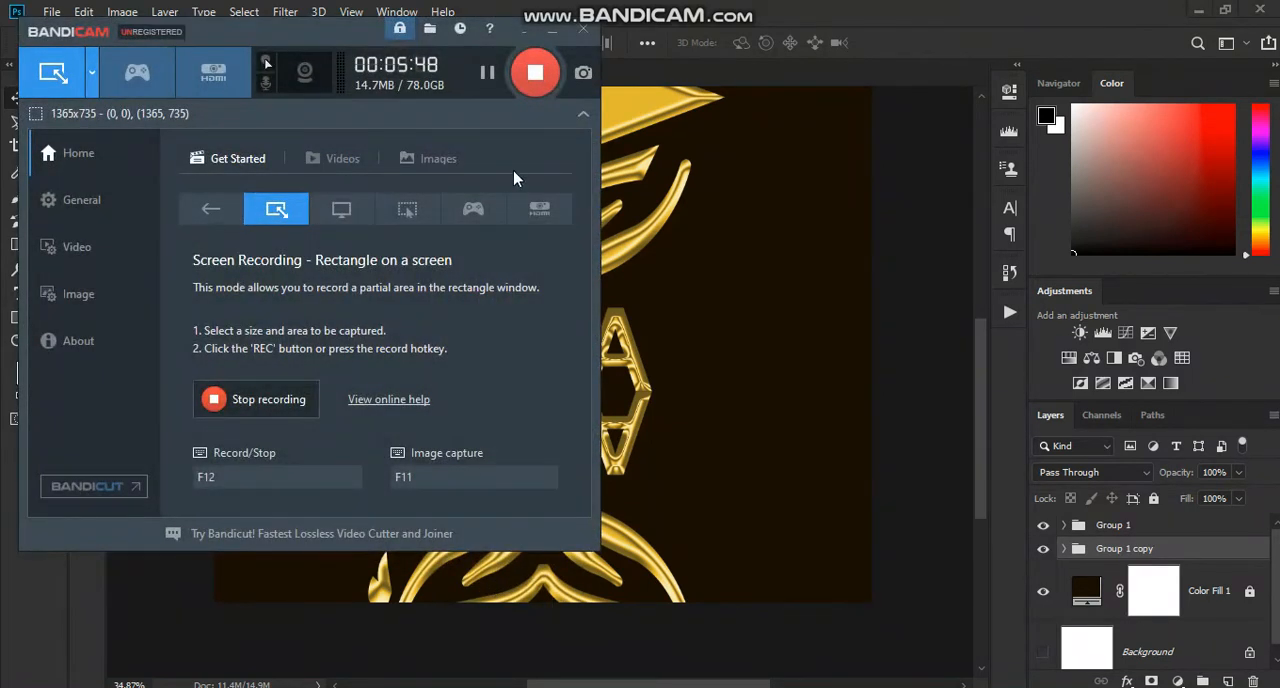
{"action": "left_click", "coordinate": [548, 35]}
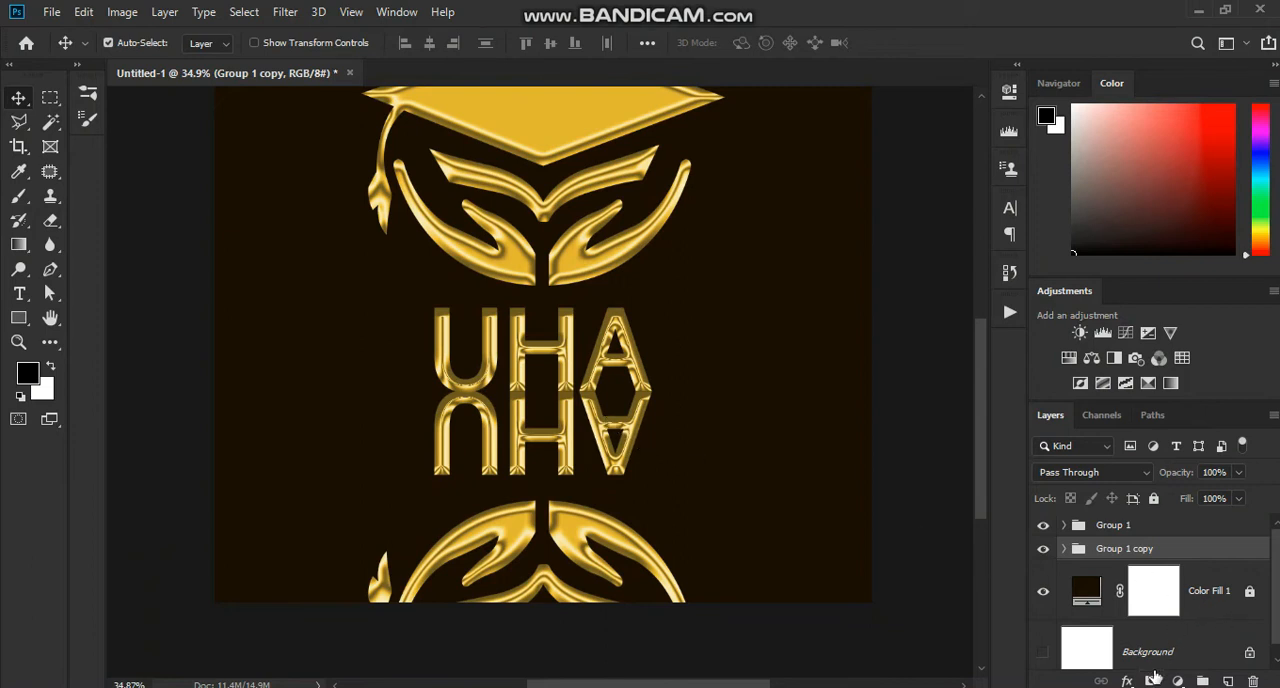
Step: Add a layer mask to Group 1 copy and fade the whole reflection with a soft 438 px black brush at 9% opacity
{"action": "left_click", "coordinate": [1153, 679]}
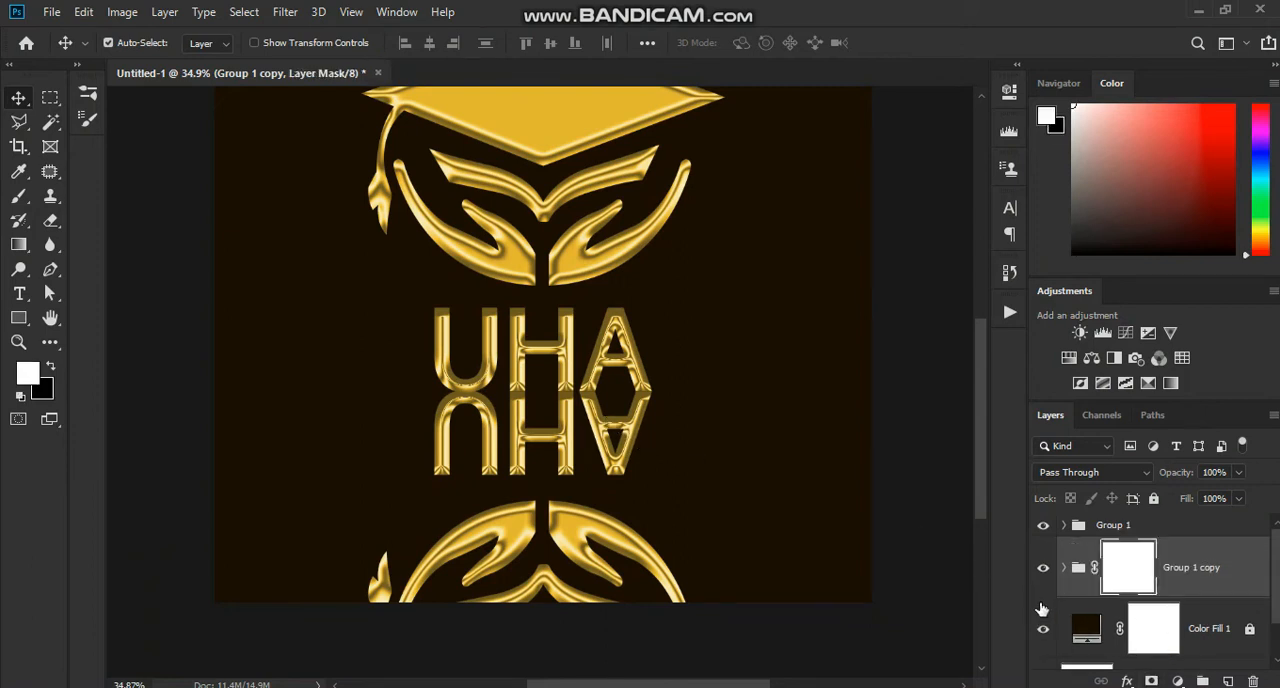
{"action": "left_click", "coordinate": [18, 196]}
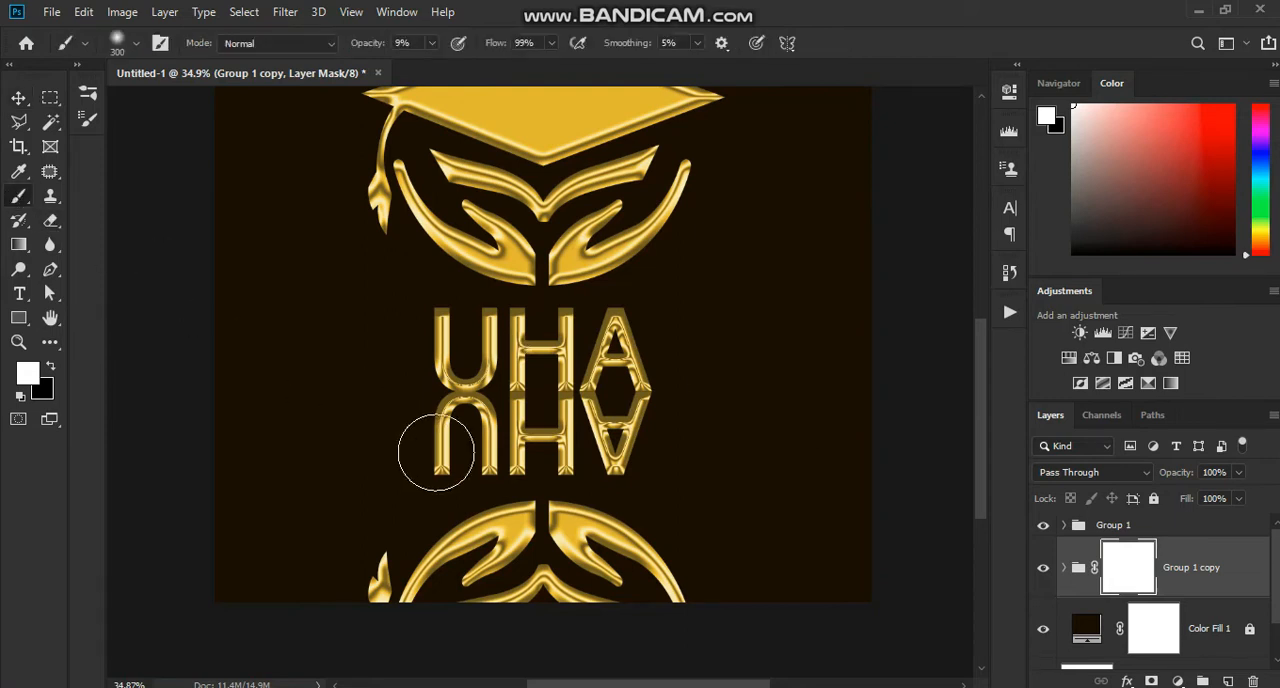
{"action": "key", "text": "x"}
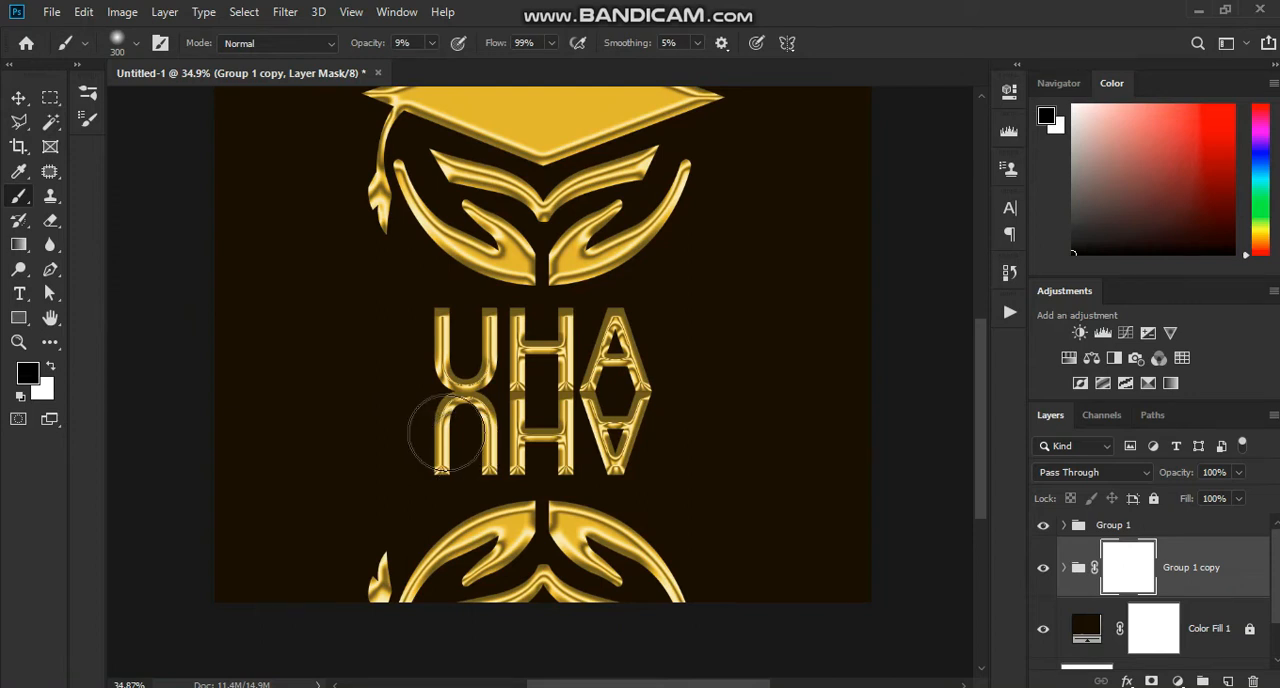
{"action": "left_click_drag", "start_coordinate": [444, 434], "coordinate": [470, 451]}
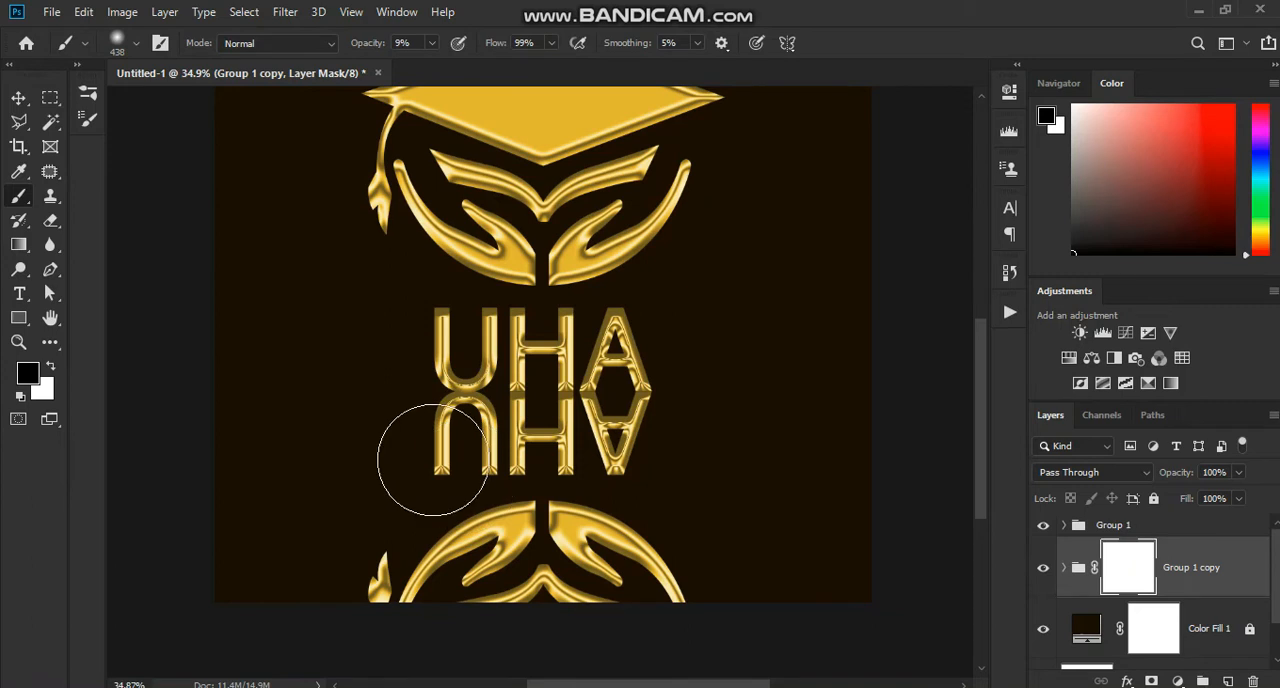
{"action": "mouse_move", "coordinate": [490, 455]}
{"action": "left_mouse_down"}
{"action": "mouse_move", "coordinate": [470, 455]}
{"action": "mouse_move", "coordinate": [509, 451]}
{"action": "mouse_move", "coordinate": [479, 441]}
{"action": "mouse_move", "coordinate": [620, 428]}
{"action": "mouse_move", "coordinate": [510, 430]}
{"action": "mouse_move", "coordinate": [443, 414]}
{"action": "mouse_move", "coordinate": [443, 457]}
{"action": "mouse_move", "coordinate": [525, 465]}
{"action": "mouse_move", "coordinate": [414, 586]}
{"action": "mouse_move", "coordinate": [371, 577]}
{"action": "mouse_move", "coordinate": [423, 543]}
{"action": "mouse_move", "coordinate": [530, 558]}
{"action": "mouse_move", "coordinate": [560, 525]}
{"action": "mouse_move", "coordinate": [634, 549]}
{"action": "mouse_move", "coordinate": [604, 588]}
{"action": "mouse_move", "coordinate": [500, 612]}
{"action": "mouse_move", "coordinate": [491, 537]}
{"action": "mouse_move", "coordinate": [529, 529]}
{"action": "mouse_move", "coordinate": [641, 559]}
{"action": "mouse_move", "coordinate": [697, 603]}
{"action": "mouse_move", "coordinate": [627, 567]}
{"action": "mouse_move", "coordinate": [541, 557]}
{"action": "mouse_move", "coordinate": [369, 580]}
{"action": "mouse_move", "coordinate": [433, 587]}
{"action": "mouse_move", "coordinate": [479, 538]}
{"action": "mouse_move", "coordinate": [634, 531]}
{"action": "mouse_move", "coordinate": [626, 580]}
{"action": "mouse_move", "coordinate": [446, 563]}
{"action": "mouse_move", "coordinate": [523, 540]}
{"action": "mouse_move", "coordinate": [557, 566]}
{"action": "mouse_move", "coordinate": [514, 591]}
{"action": "mouse_move", "coordinate": [551, 600]}
{"action": "left_mouse_up"}
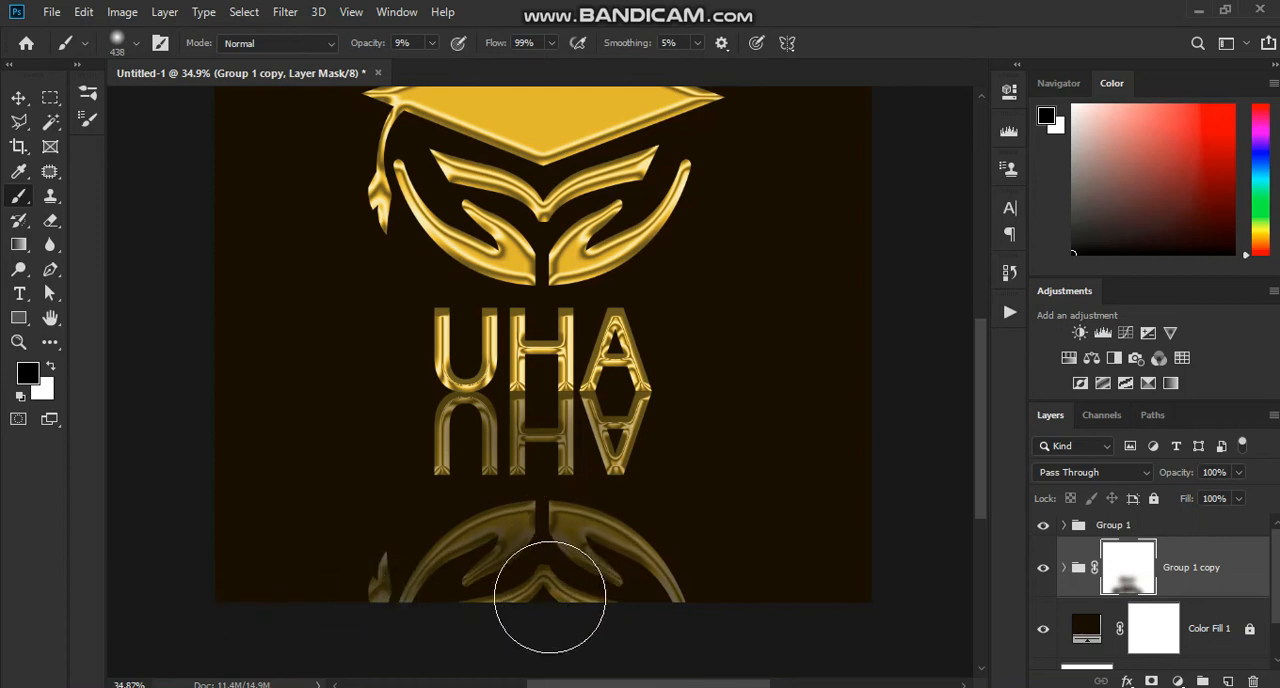
Step: Raise the brush opacity to 27% and fade the lower part of the mirrored emblem along the canvas's bottom edge
{"action": "left_click", "coordinate": [434, 43]}
{"action": "left_click", "coordinate": [447, 65]}
{"action": "mouse_move", "coordinate": [413, 592]}
{"action": "left_mouse_down"}
{"action": "mouse_move", "coordinate": [618, 584]}
{"action": "mouse_move", "coordinate": [663, 598]}
{"action": "mouse_move", "coordinate": [569, 612]}
{"action": "mouse_move", "coordinate": [392, 604]}
{"action": "mouse_move", "coordinate": [369, 586]}
{"action": "mouse_move", "coordinate": [664, 597]}
{"action": "mouse_move", "coordinate": [528, 616]}
{"action": "mouse_move", "coordinate": [370, 612]}
{"action": "mouse_move", "coordinate": [660, 614]}
{"action": "left_mouse_up"}
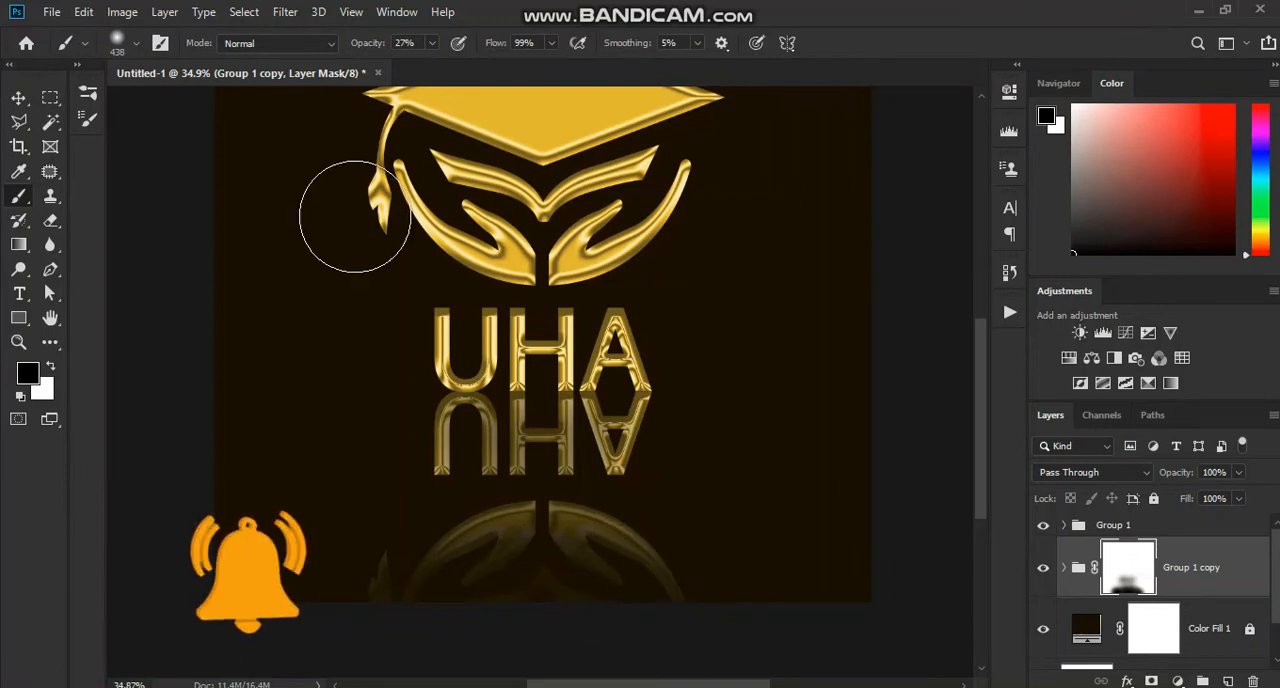
Step: Set the brush opacity to 13% and balance the reflection's fade by painting its mask with black and white
{"action": "left_click_drag", "start_coordinate": [431, 43], "coordinate": [419, 64]}
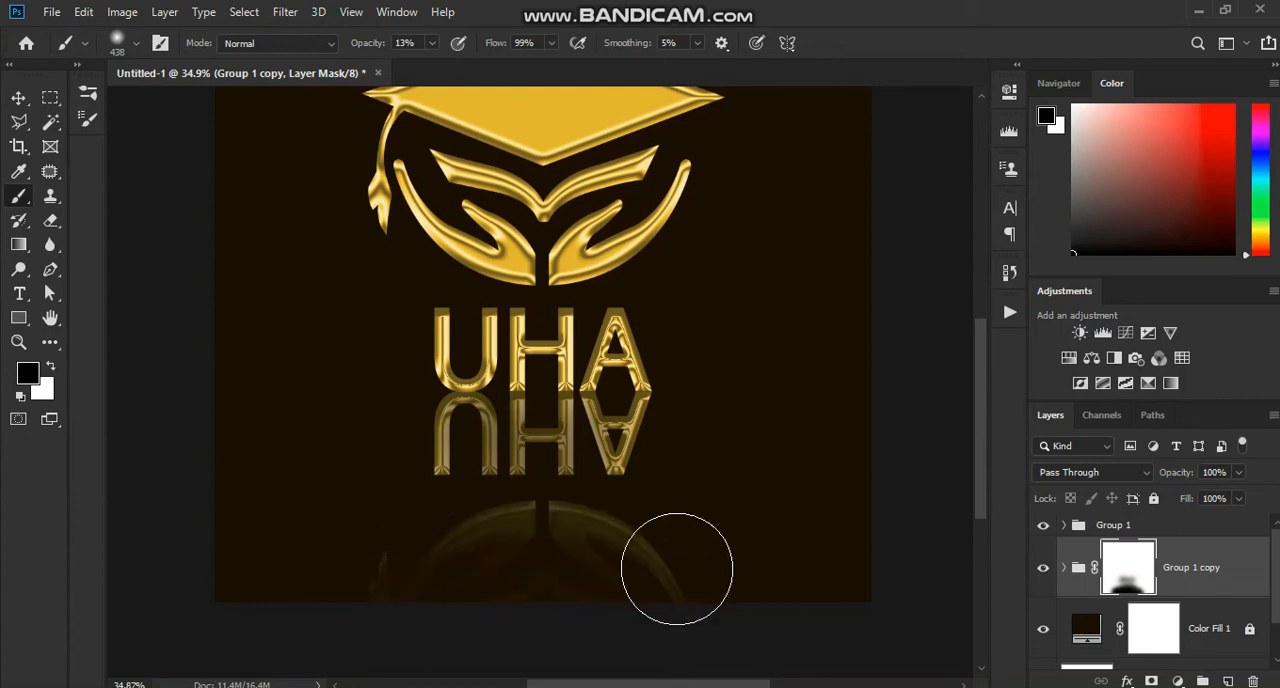
{"action": "left_click", "coordinate": [633, 528]}
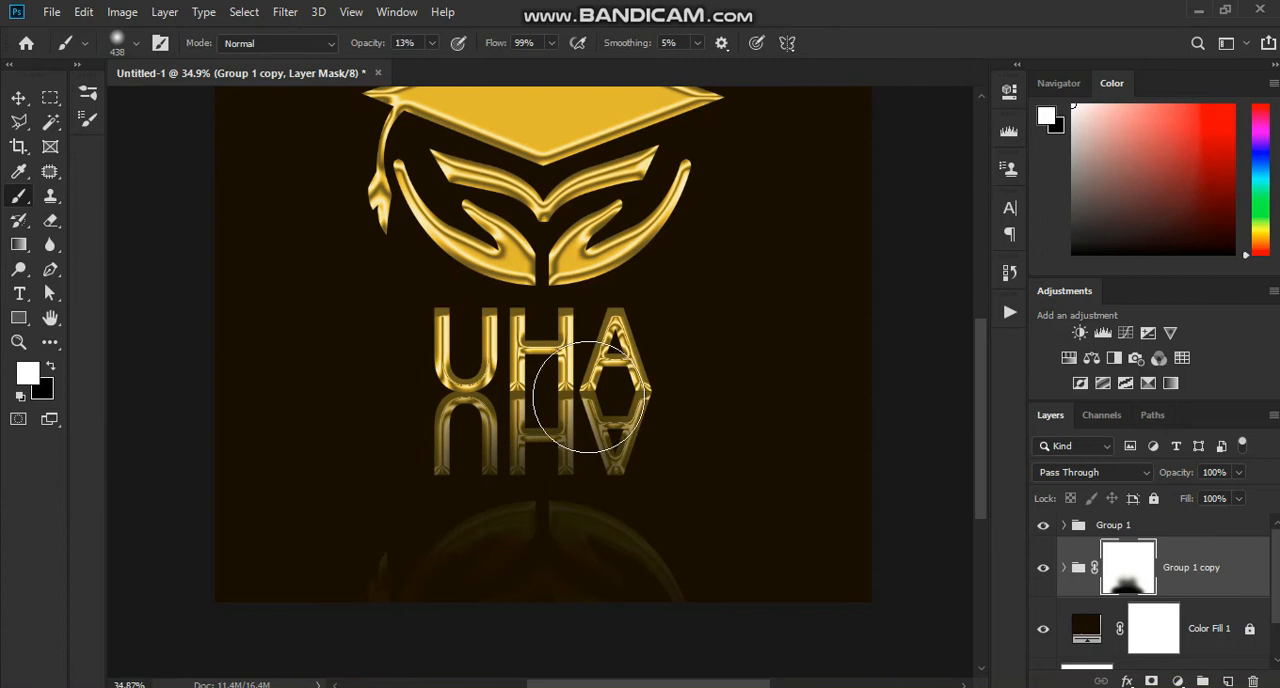
{"action": "key", "text": "x"}
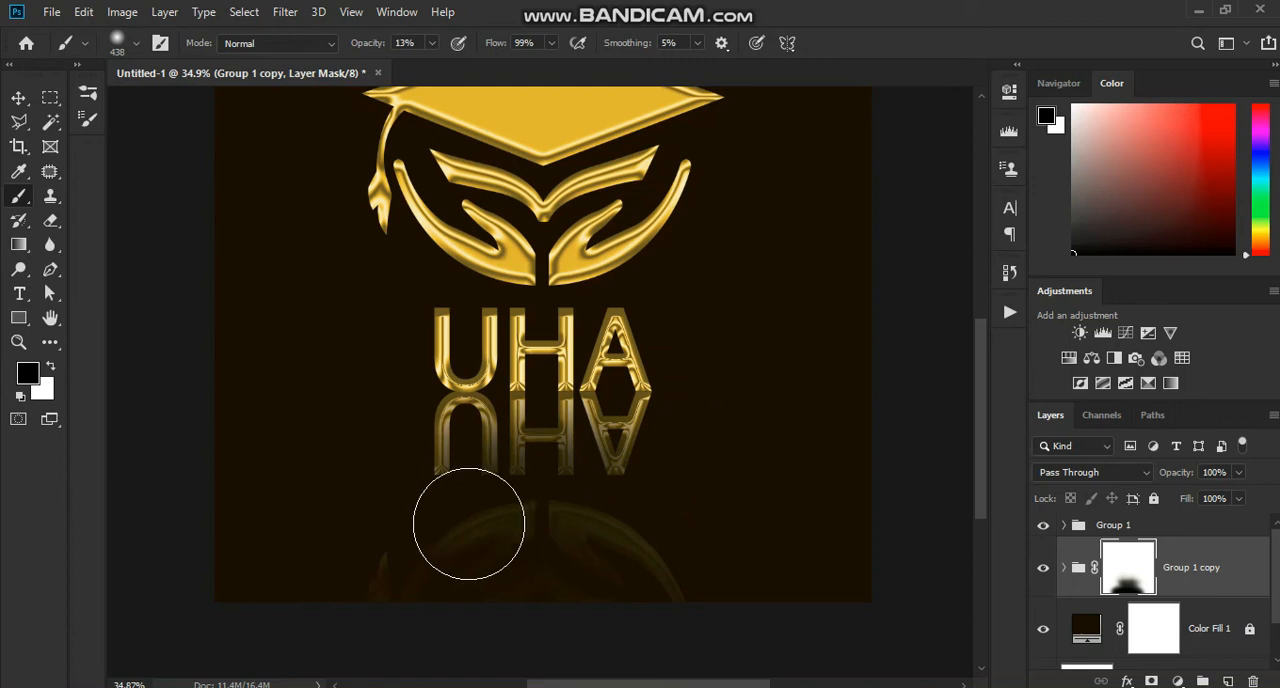
{"action": "key", "text": "x"}
{"action": "mouse_move", "coordinate": [600, 514]}
{"action": "left_mouse_down"}
{"action": "mouse_move", "coordinate": [523, 534]}
{"action": "mouse_move", "coordinate": [456, 526]}
{"action": "left_mouse_up"}
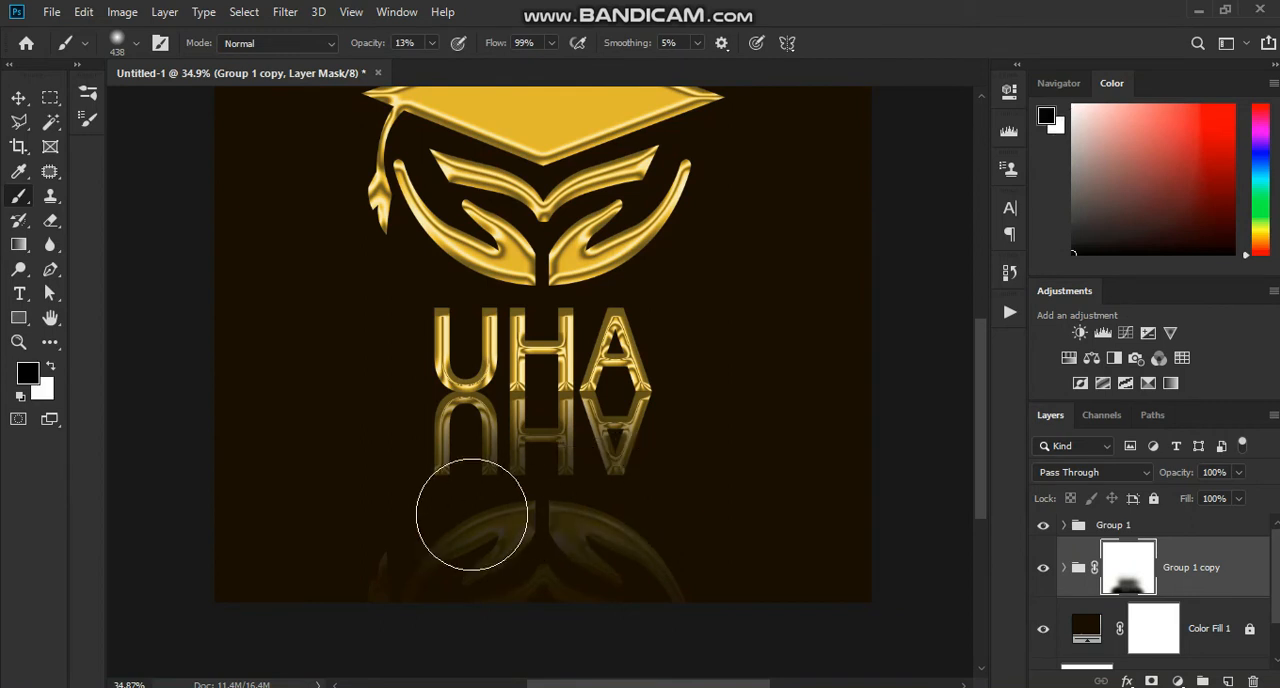
Step: Lower the brush opacity to 5% and refine the mask over the mirrored lettering and emblem with black and white strokes
{"action": "left_click", "coordinate": [432, 44]}
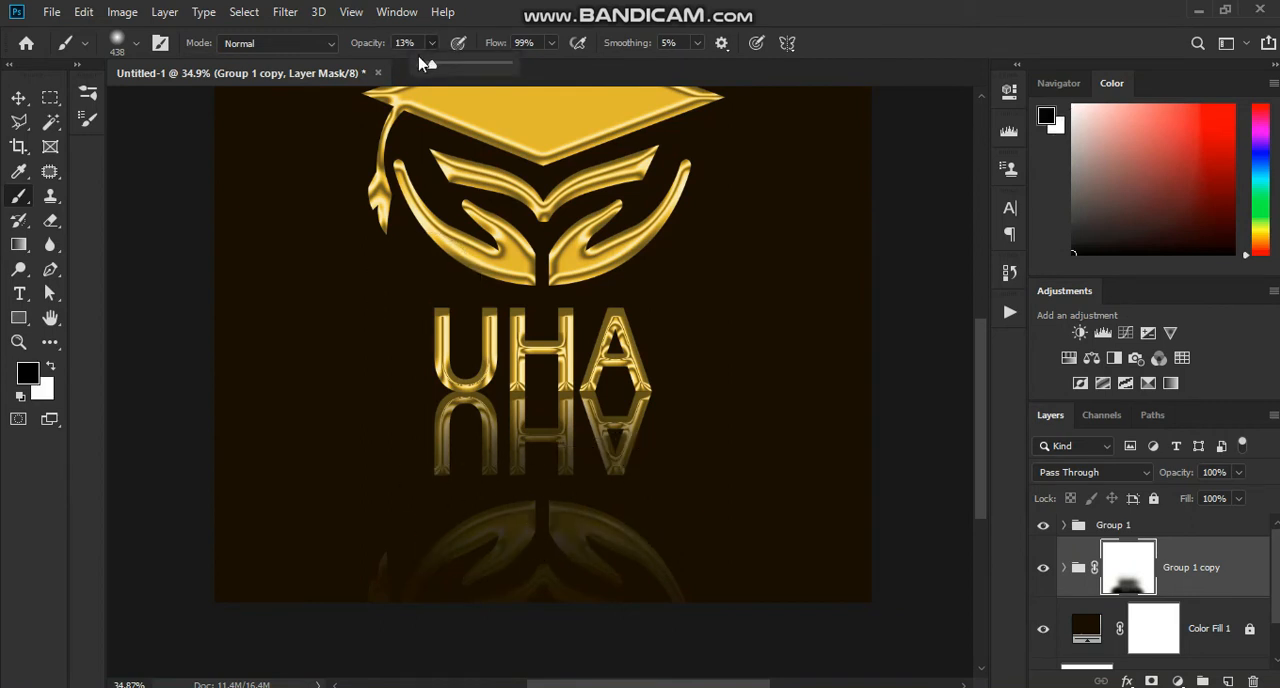
{"action": "mouse_move", "coordinate": [426, 534]}
{"action": "left_mouse_down"}
{"action": "mouse_move", "coordinate": [581, 528]}
{"action": "mouse_move", "coordinate": [489, 527]}
{"action": "mouse_move", "coordinate": [513, 524]}
{"action": "mouse_move", "coordinate": [540, 562]}
{"action": "mouse_move", "coordinate": [508, 579]}
{"action": "mouse_move", "coordinate": [525, 583]}
{"action": "mouse_move", "coordinate": [505, 579]}
{"action": "mouse_move", "coordinate": [605, 581]}
{"action": "mouse_move", "coordinate": [537, 583]}
{"action": "mouse_move", "coordinate": [518, 577]}
{"action": "mouse_move", "coordinate": [532, 562]}
{"action": "mouse_move", "coordinate": [464, 557]}
{"action": "mouse_move", "coordinate": [451, 466]}
{"action": "mouse_move", "coordinate": [635, 479]}
{"action": "mouse_move", "coordinate": [448, 473]}
{"action": "mouse_move", "coordinate": [559, 457]}
{"action": "mouse_move", "coordinate": [590, 467]}
{"action": "mouse_move", "coordinate": [468, 476]}
{"action": "mouse_move", "coordinate": [622, 464]}
{"action": "mouse_move", "coordinate": [485, 454]}
{"action": "mouse_move", "coordinate": [434, 467]}
{"action": "mouse_move", "coordinate": [412, 495]}
{"action": "mouse_move", "coordinate": [427, 585]}
{"action": "mouse_move", "coordinate": [485, 626]}
{"action": "mouse_move", "coordinate": [530, 614]}
{"action": "left_mouse_up"}
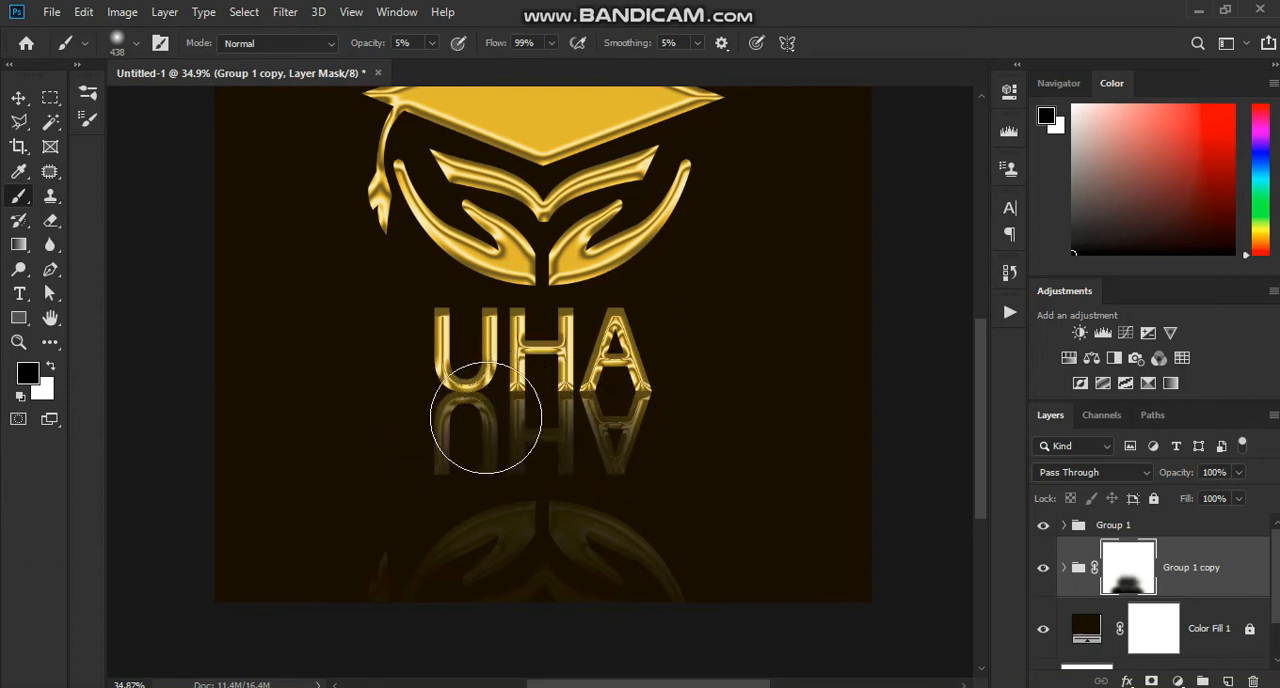
{"action": "key", "text": "x"}
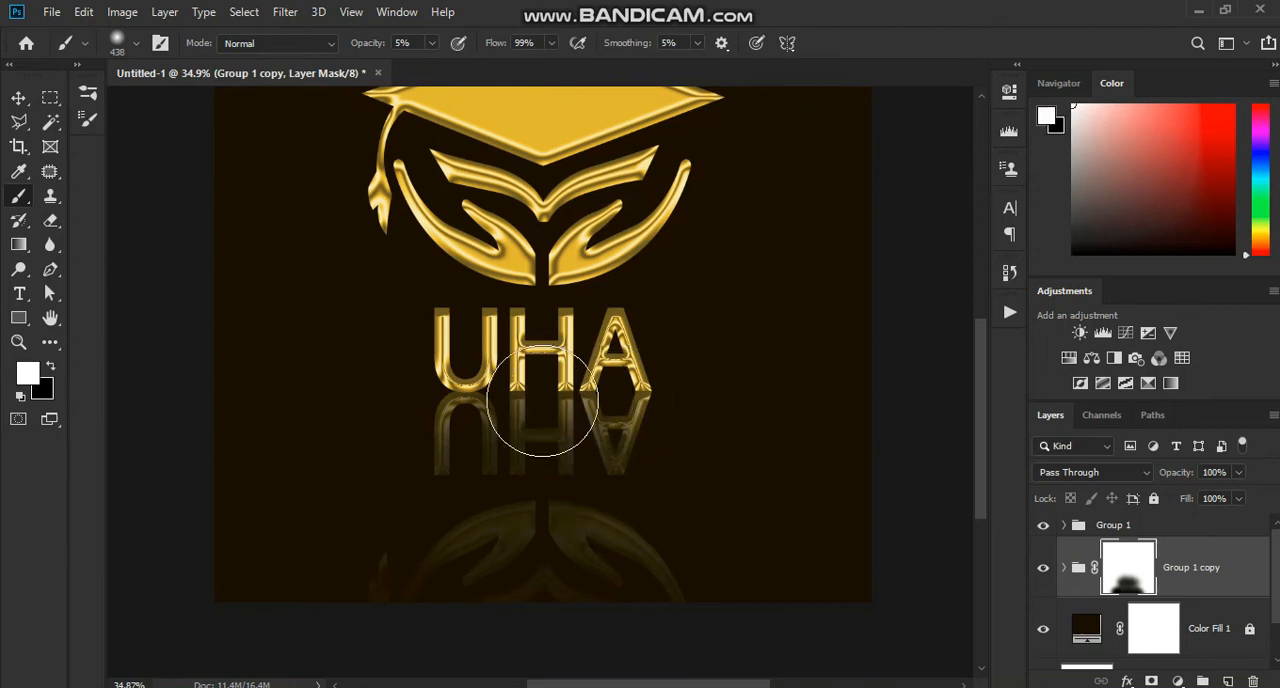
{"action": "mouse_move", "coordinate": [546, 513]}
{"action": "left_mouse_down"}
{"action": "mouse_move", "coordinate": [490, 530]}
{"action": "mouse_move", "coordinate": [660, 517]}
{"action": "mouse_move", "coordinate": [651, 466]}
{"action": "mouse_move", "coordinate": [449, 460]}
{"action": "mouse_move", "coordinate": [557, 486]}
{"action": "mouse_move", "coordinate": [623, 533]}
{"action": "mouse_move", "coordinate": [597, 563]}
{"action": "mouse_move", "coordinate": [469, 574]}
{"action": "mouse_move", "coordinate": [560, 574]}
{"action": "mouse_move", "coordinate": [534, 580]}
{"action": "mouse_move", "coordinate": [548, 579]}
{"action": "mouse_move", "coordinate": [534, 549]}
{"action": "mouse_move", "coordinate": [557, 537]}
{"action": "mouse_move", "coordinate": [520, 537]}
{"action": "mouse_move", "coordinate": [588, 530]}
{"action": "mouse_move", "coordinate": [491, 534]}
{"action": "mouse_move", "coordinate": [586, 534]}
{"action": "mouse_move", "coordinate": [491, 534]}
{"action": "mouse_move", "coordinate": [478, 545]}
{"action": "mouse_move", "coordinate": [483, 600]}
{"action": "mouse_move", "coordinate": [607, 590]}
{"action": "left_mouse_up"}
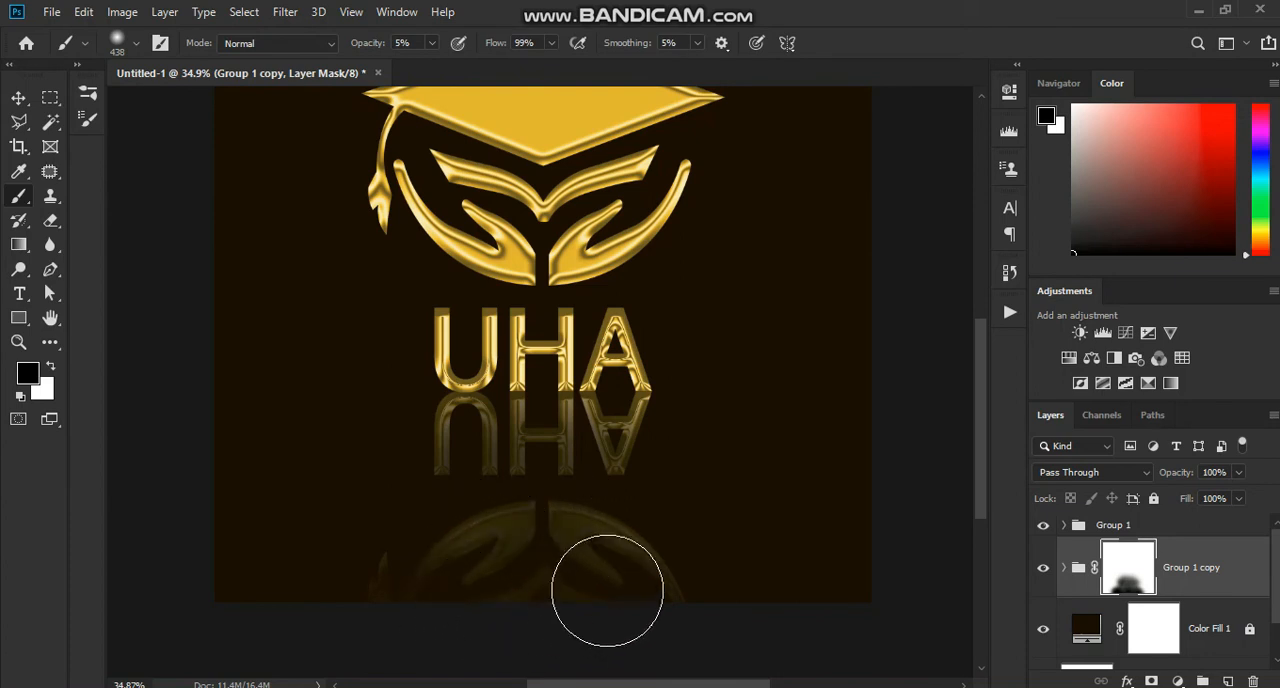
Step: Draw a black rectangle of about 2097 × 760 px above Color Fill 1, covering the canvas from the letters' base downward
{"action": "scroll", "coordinate": [650, 523], "scroll_direction": "down", "scroll_amount": 3}
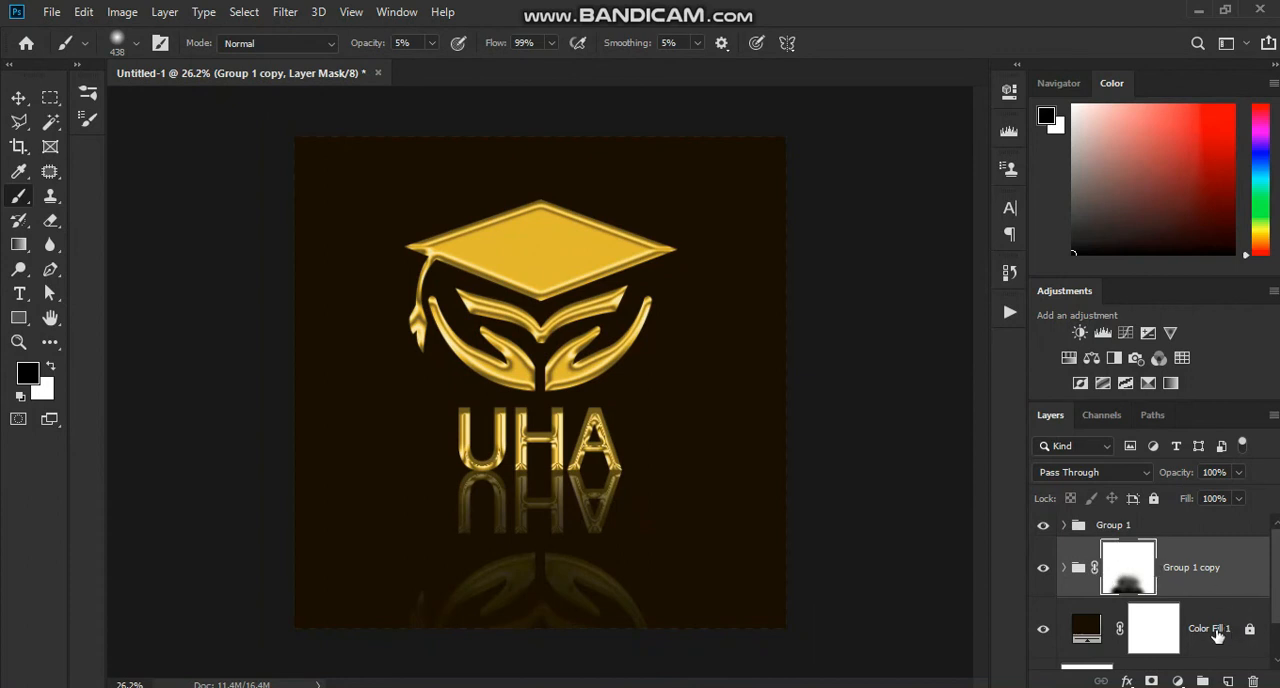
{"action": "left_click", "coordinate": [1217, 634]}
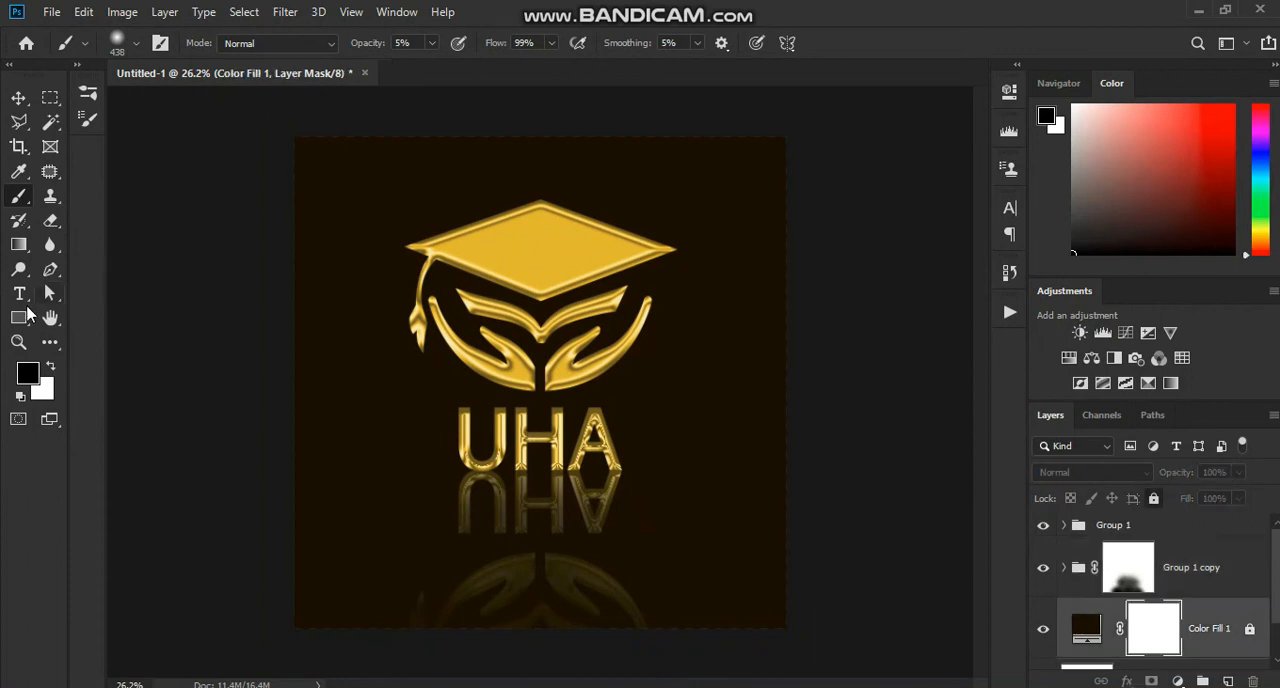
{"action": "left_click", "coordinate": [19, 317]}
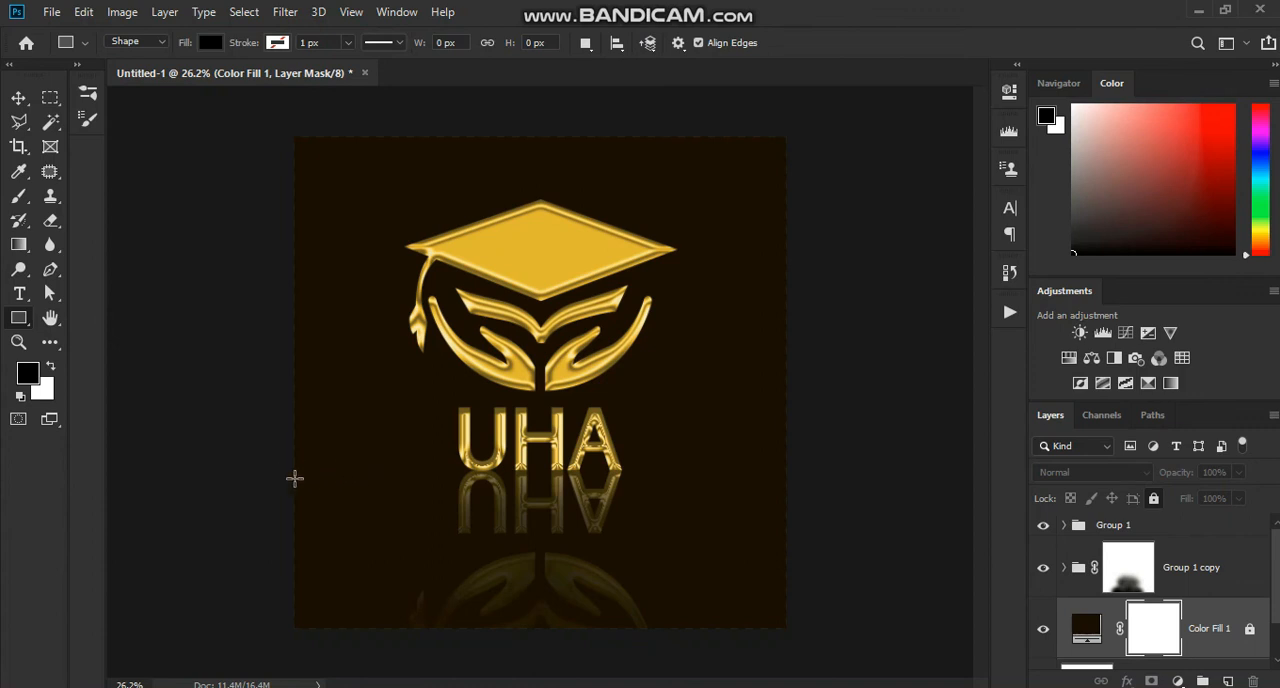
{"action": "left_click_drag", "start_coordinate": [323, 487], "coordinate": [805, 660]}
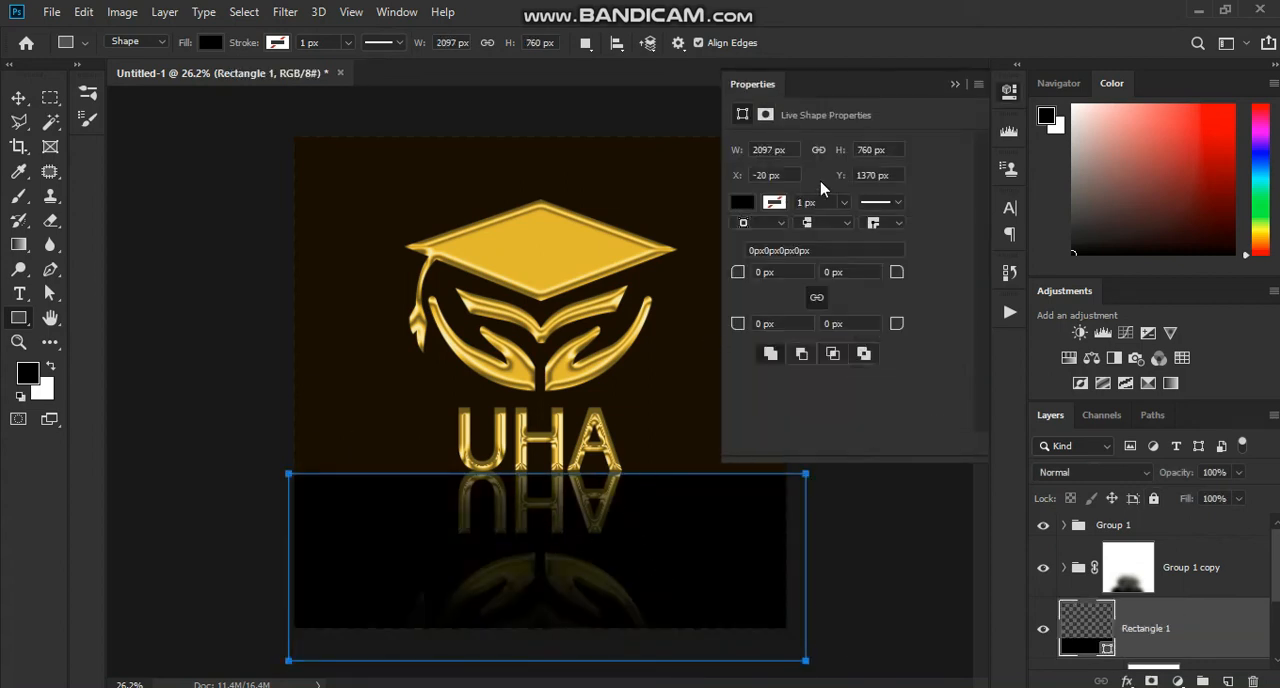
{"action": "left_click", "coordinate": [955, 85]}
Step: Nudge the black rectangle up until its top edge lines up with the base of the golden UHA letters
{"action": "scroll", "coordinate": [522, 462], "scroll_direction": "up", "scroll_amount": 5}
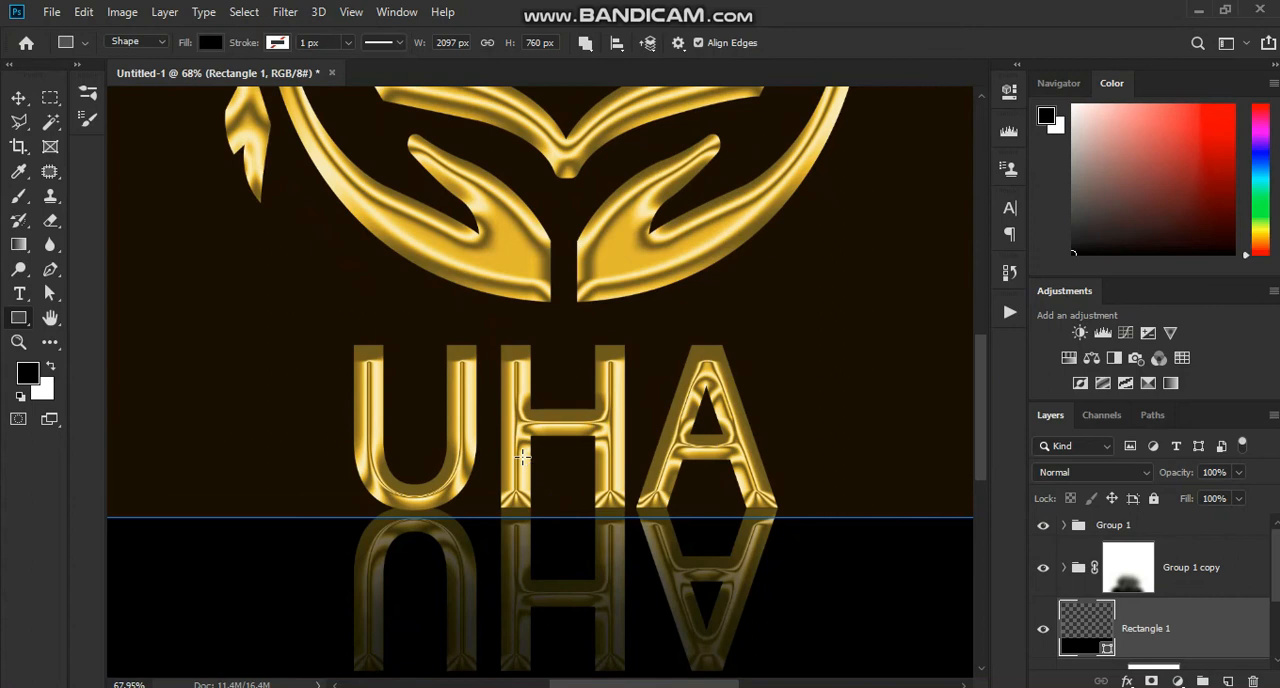
{"action": "left_click", "coordinate": [27, 106]}
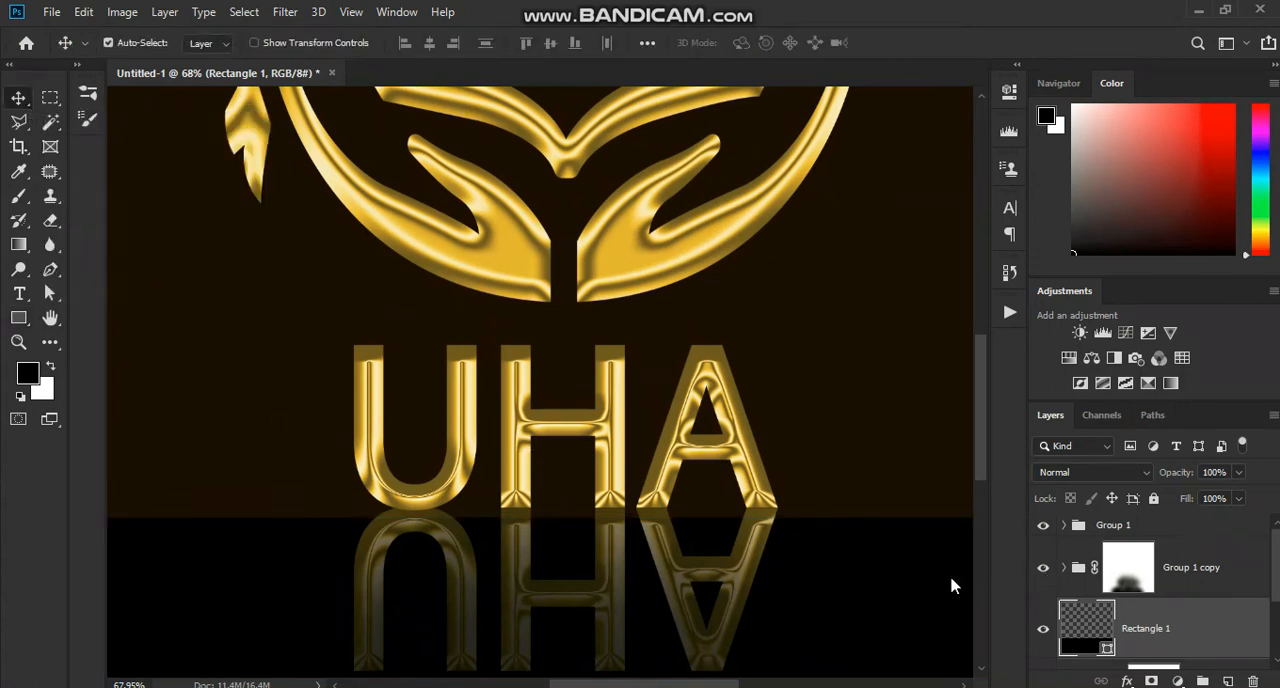
{"action": "key", "text": "shift+Up"}
{"action": "key", "text": "shift+Up"}
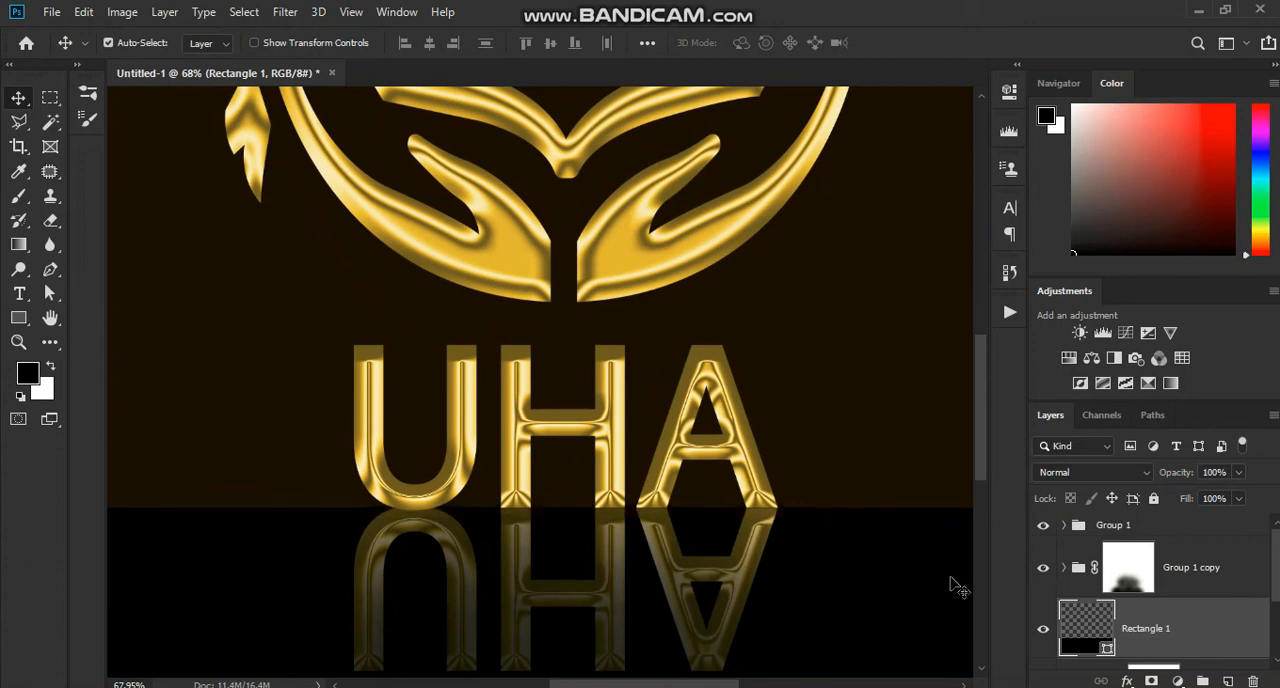
Step: Change the black rectangle's fill to a linear black-to-white gradient at 90° with 100% scale, and inspect its color and opacity stops
{"action": "scroll", "coordinate": [955, 585], "scroll_direction": "down", "scroll_amount": 5}
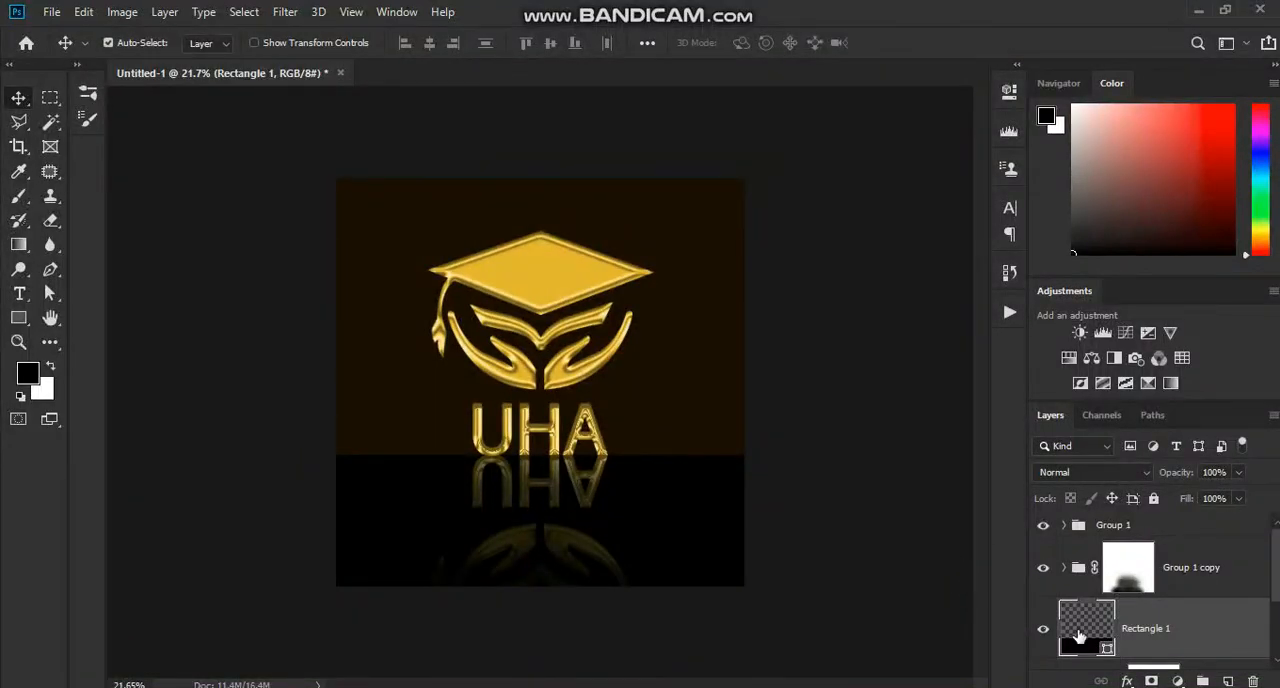
{"action": "left_click", "coordinate": [1008, 92]}
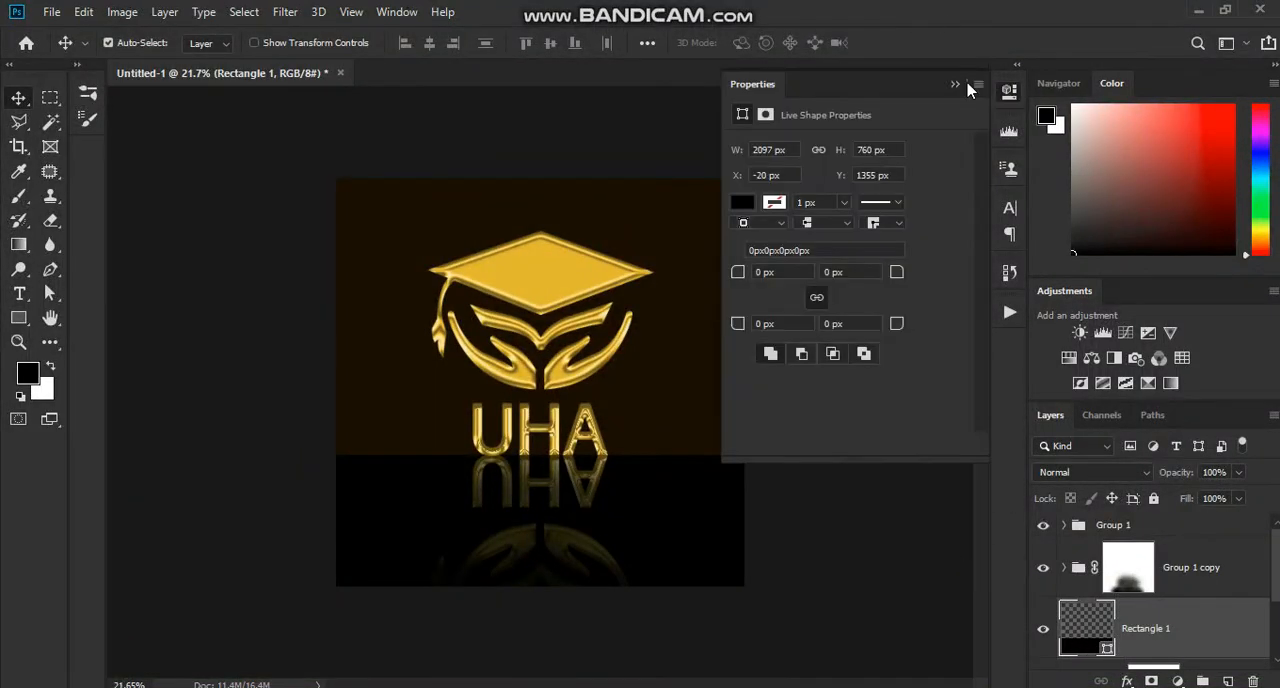
{"action": "left_click", "coordinate": [741, 203]}
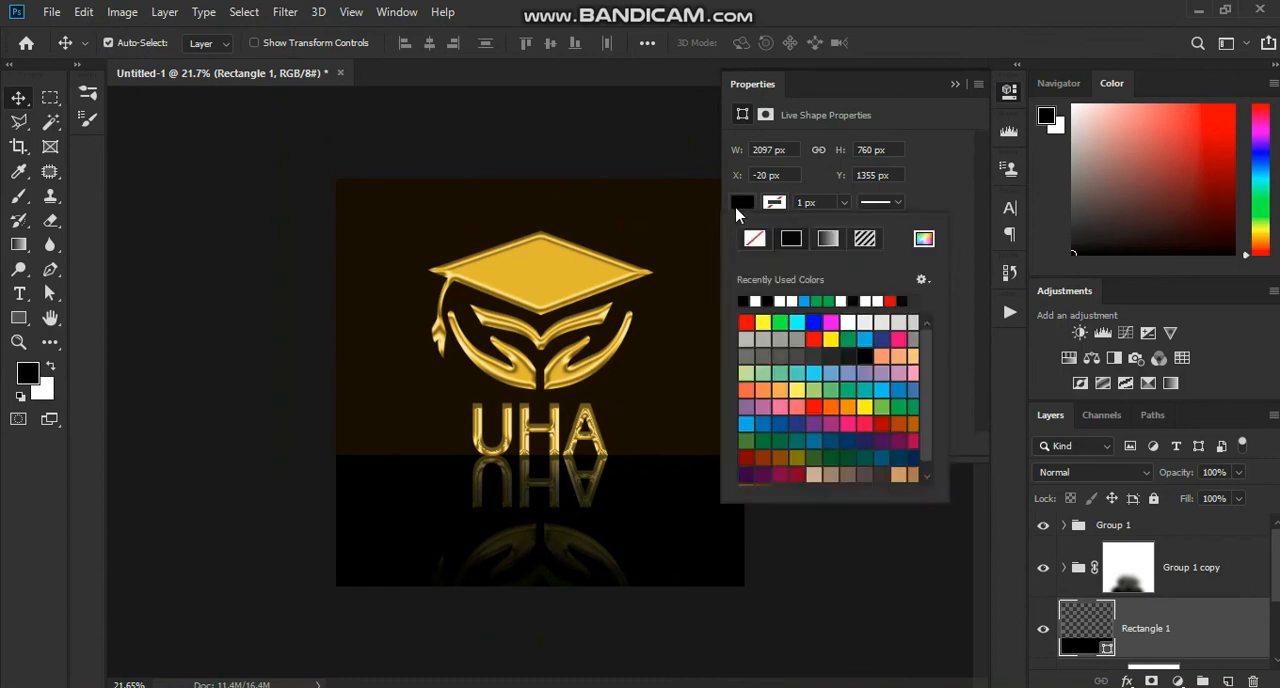
{"action": "left_click", "coordinate": [820, 240]}
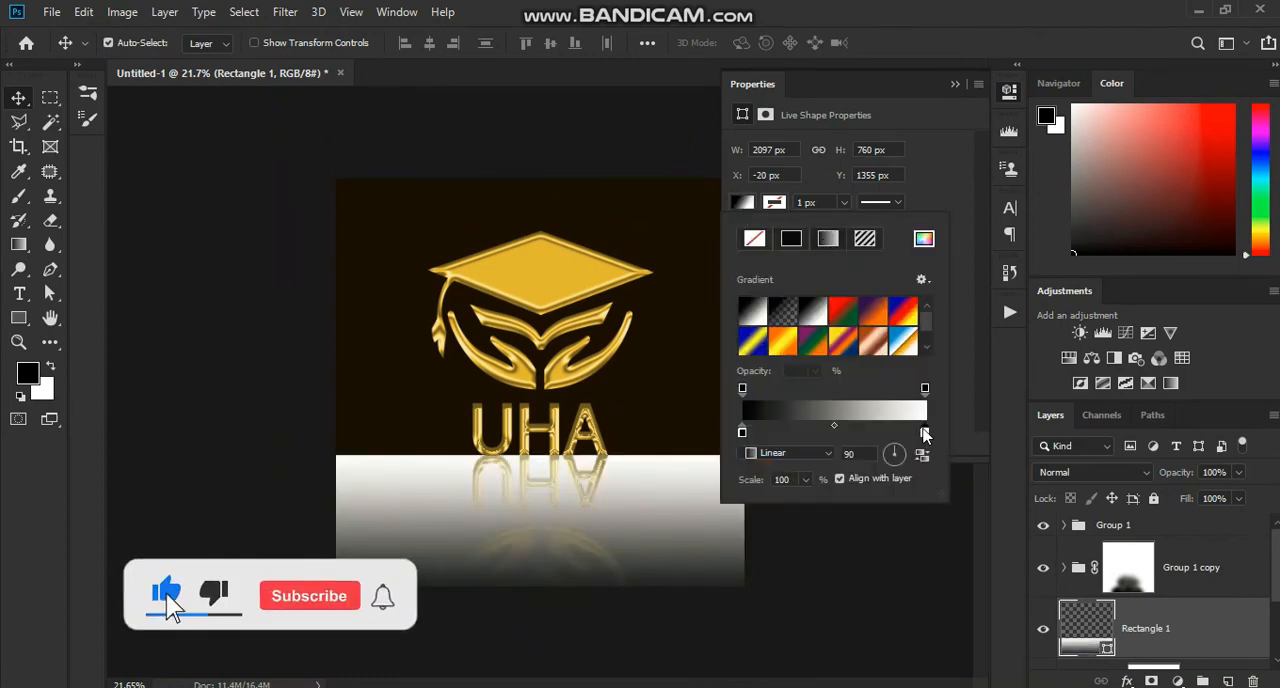
{"action": "double_click", "coordinate": [925, 433]}
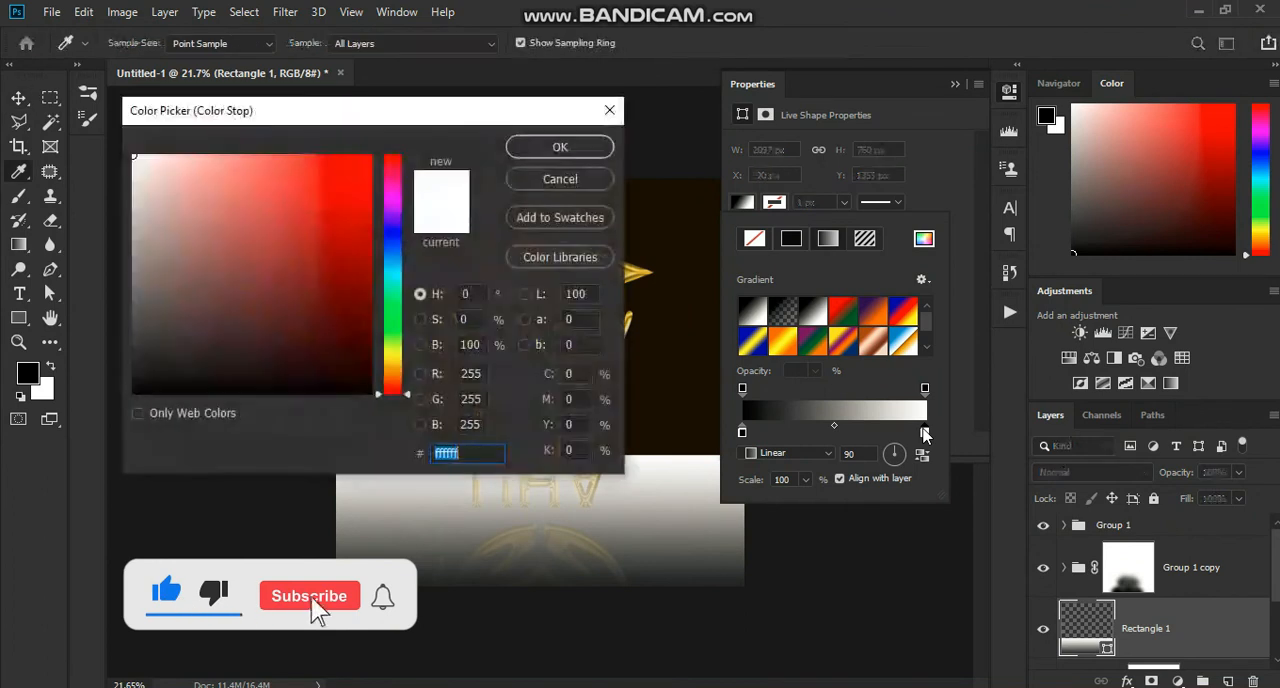
{"action": "left_click", "coordinate": [560, 179]}
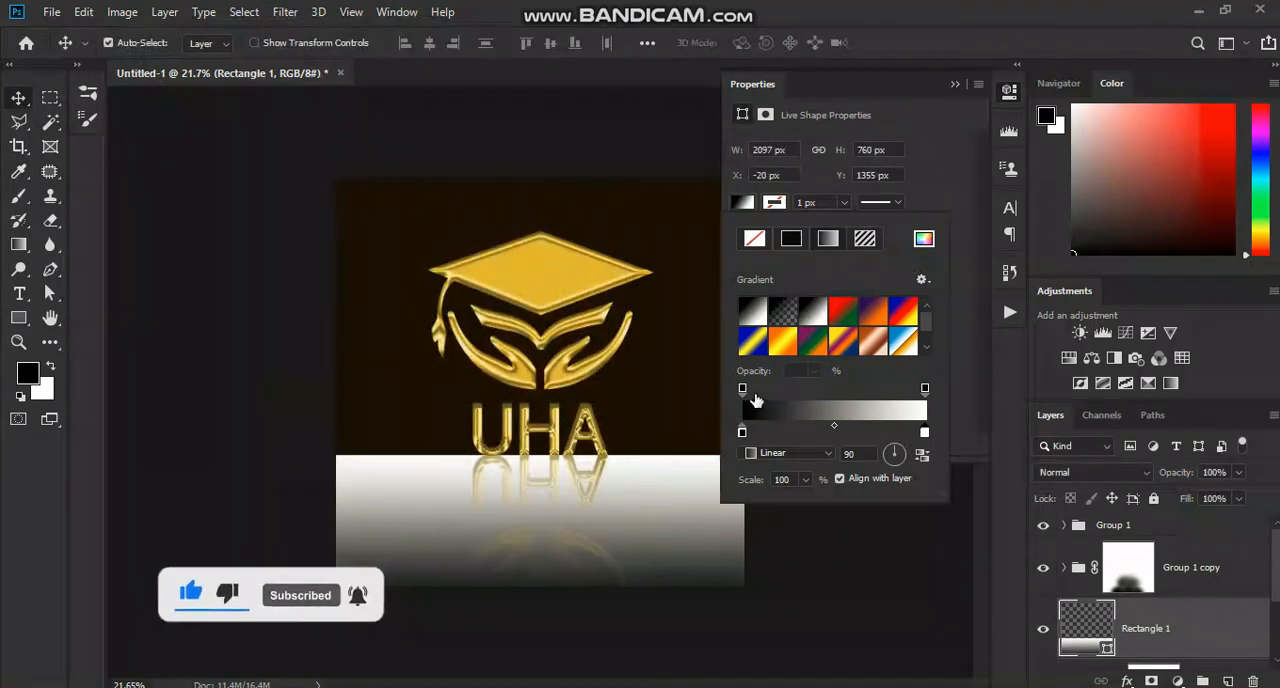
{"action": "left_click", "coordinate": [743, 389]}
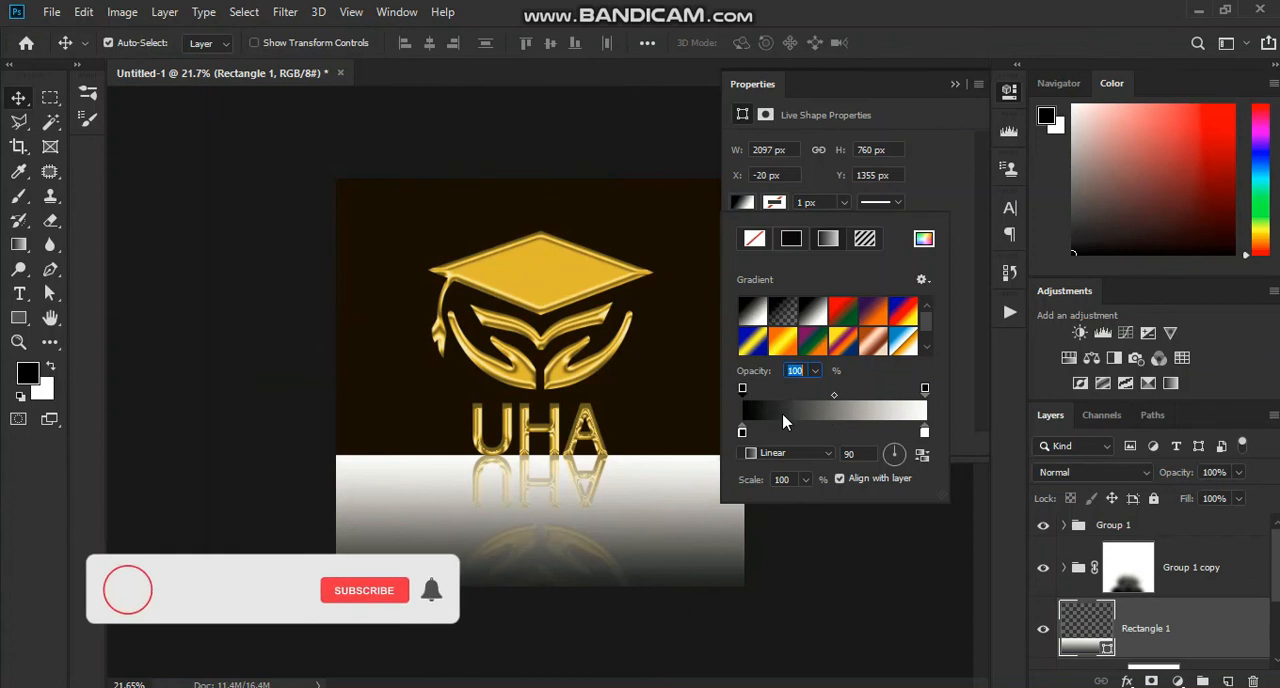
{"action": "left_click", "coordinate": [783, 419]}
Step: Apply the Camera Raw filter to the flattened image uha gold logo 01 project layer fx.jpg
{"action": "left_click_drag", "start_coordinate": [648, 55], "coordinate": [1028, 76]}
{"action": "left_click", "coordinate": [828, 360]}
{"action": "left_click", "coordinate": [936, 450]}
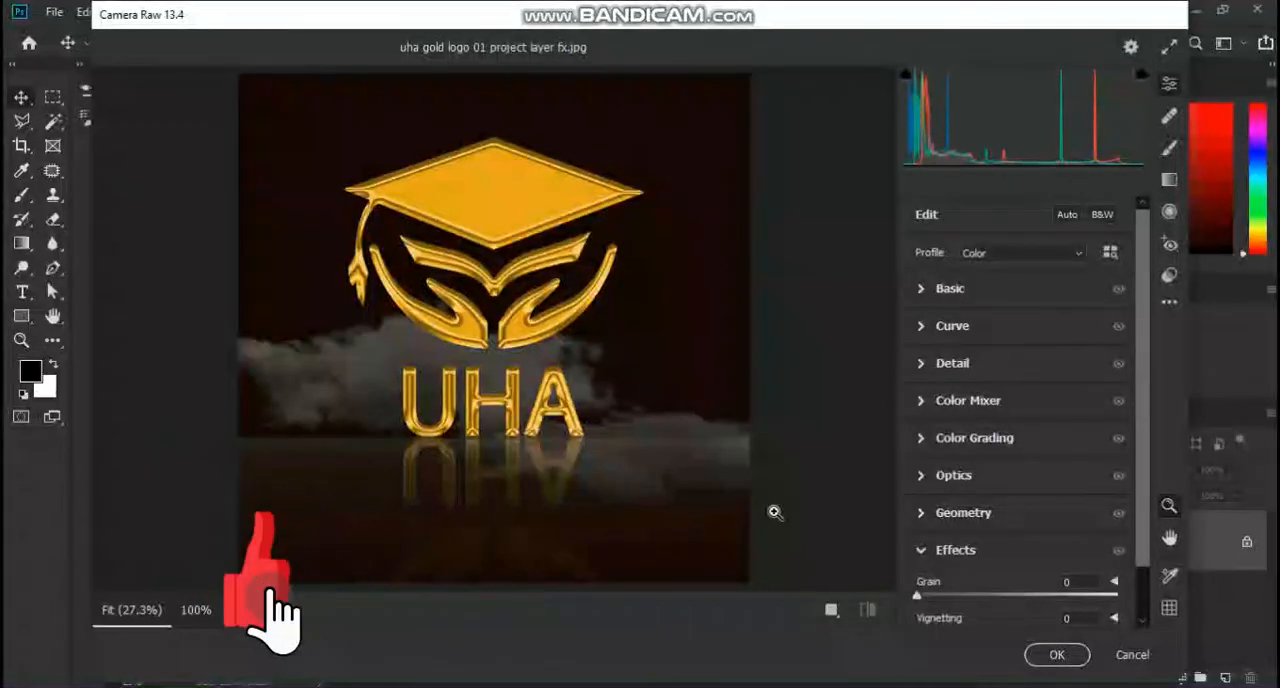
{"action": "left_click", "coordinate": [1060, 654]}
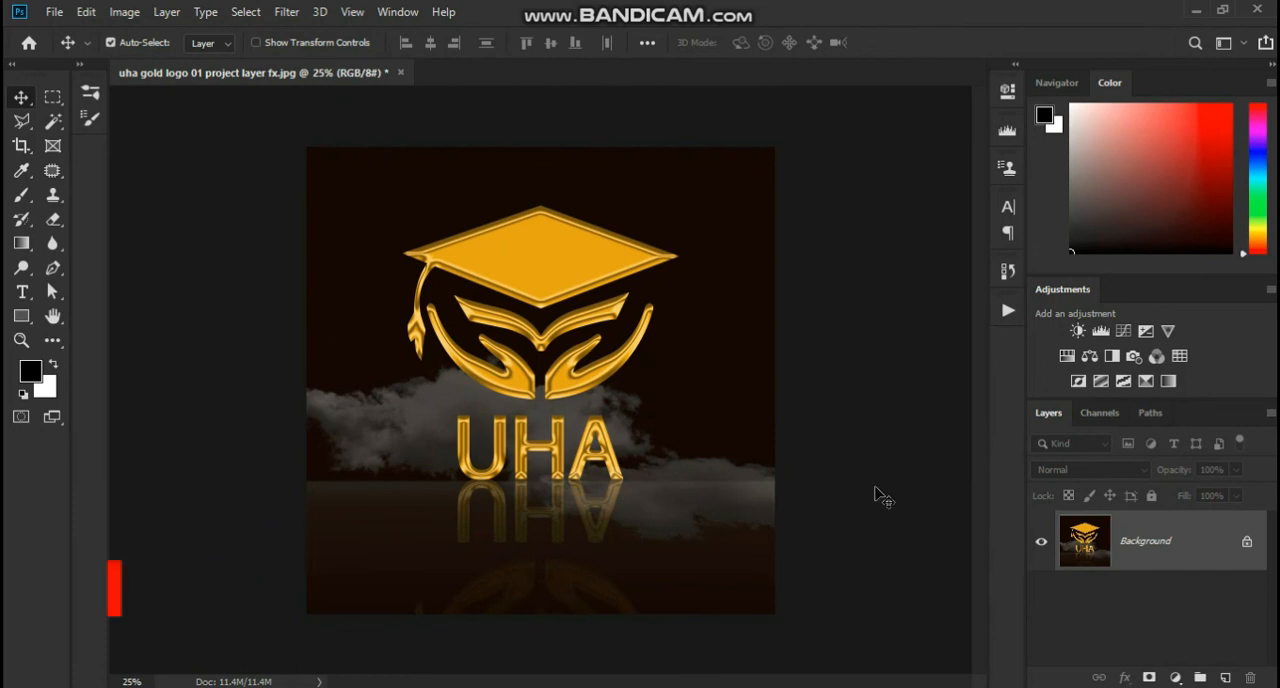
Step: Unlock the Background layer to make it a regular layer and view its blending options
{"action": "left_click", "coordinate": [1248, 543]}
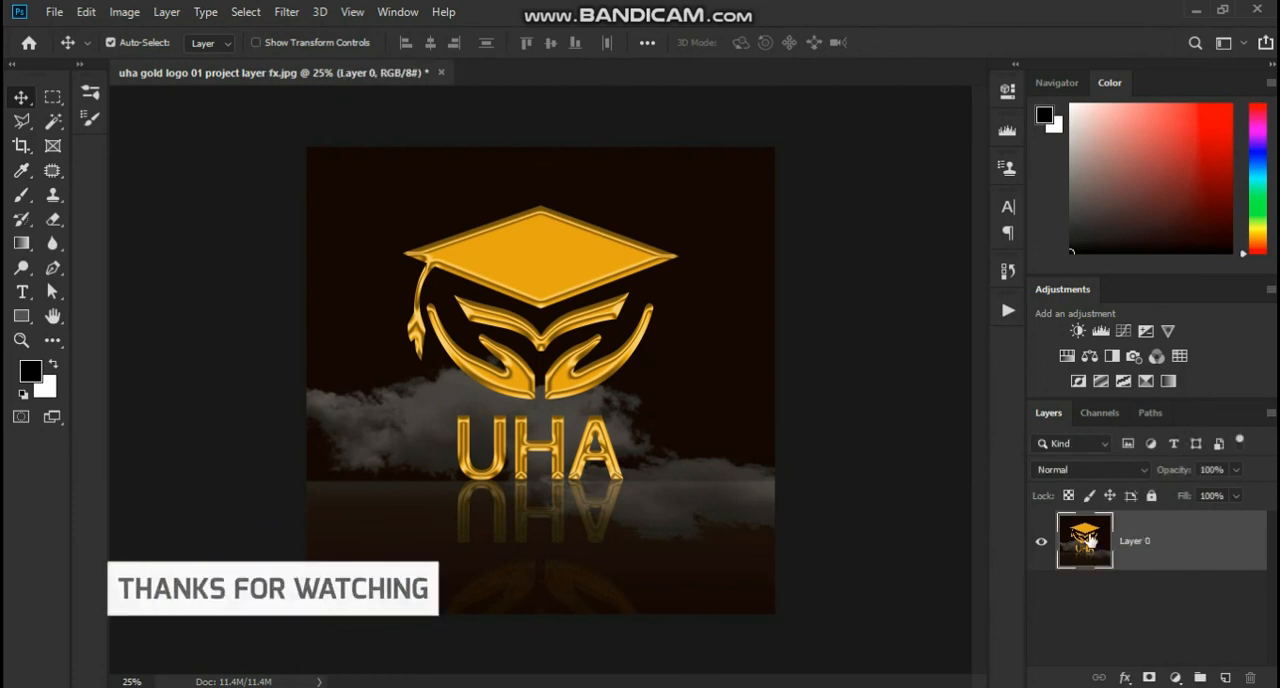
{"action": "double_click", "coordinate": [1196, 542]}
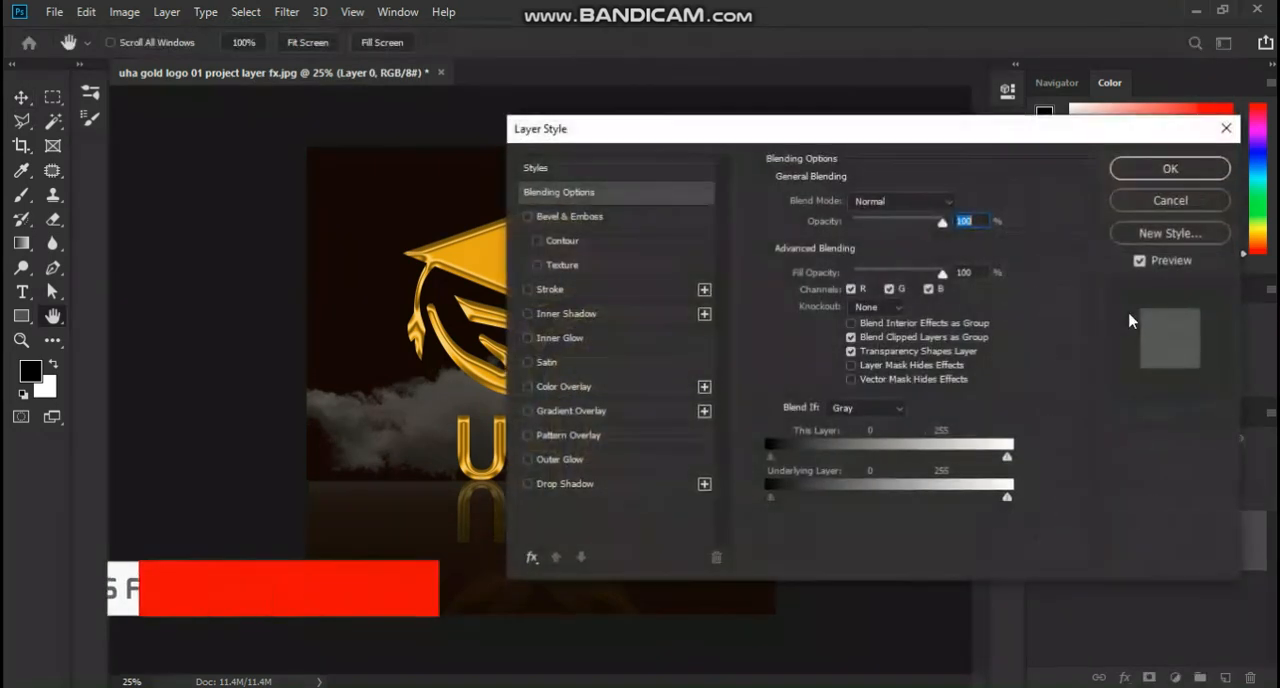
{"action": "left_click", "coordinate": [1156, 178]}
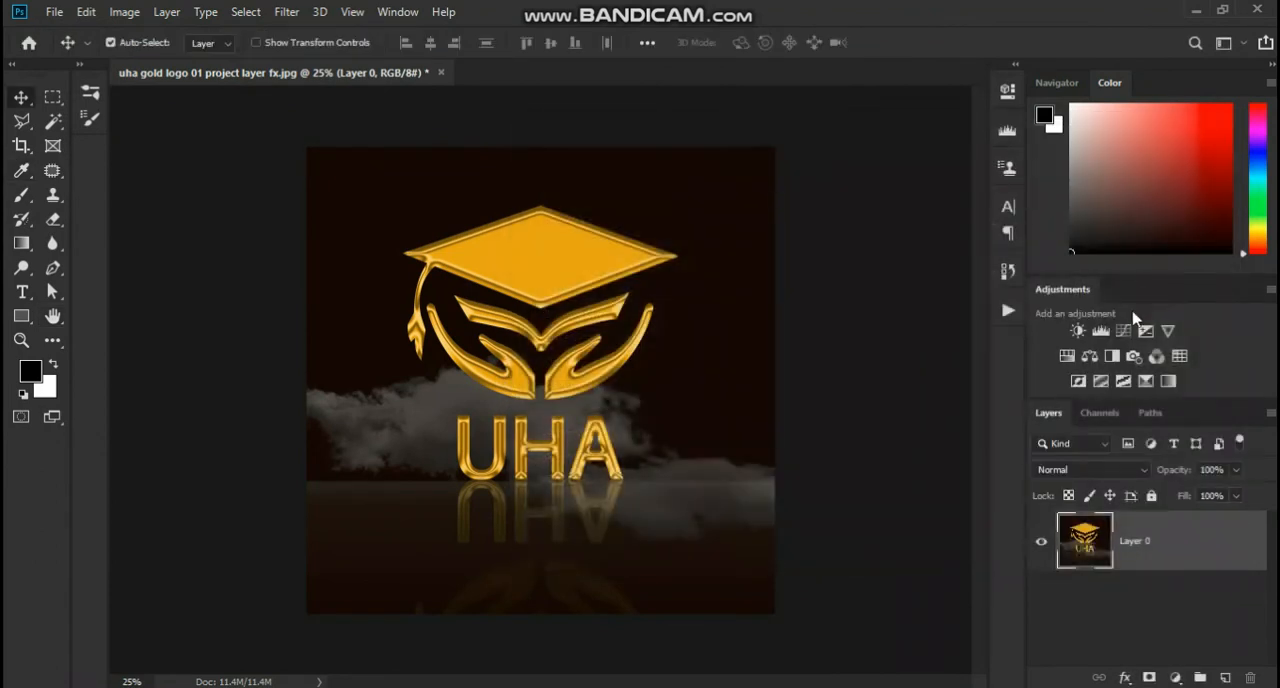
Step: Add a Curves adjustment layer above the logo image and darken the RGB midtones from input 130 to output about 115
{"action": "left_click", "coordinate": [1124, 332]}
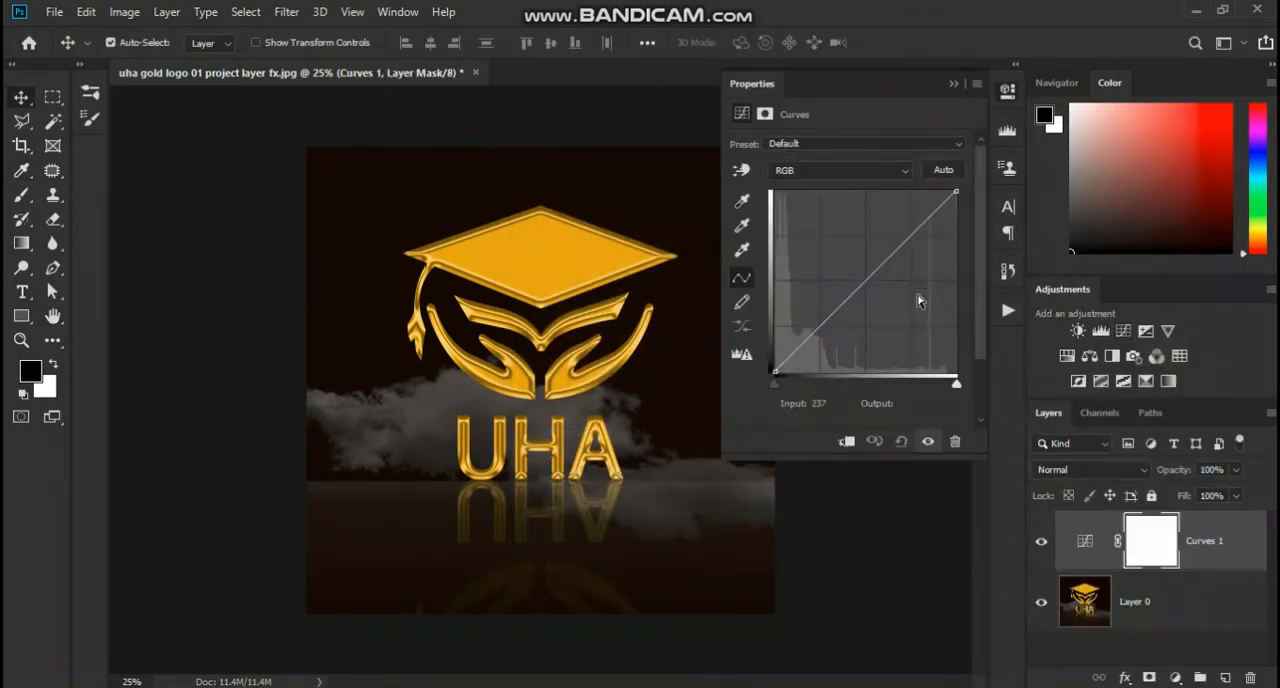
{"action": "left_click_drag", "start_coordinate": [867, 280], "coordinate": [868, 291]}
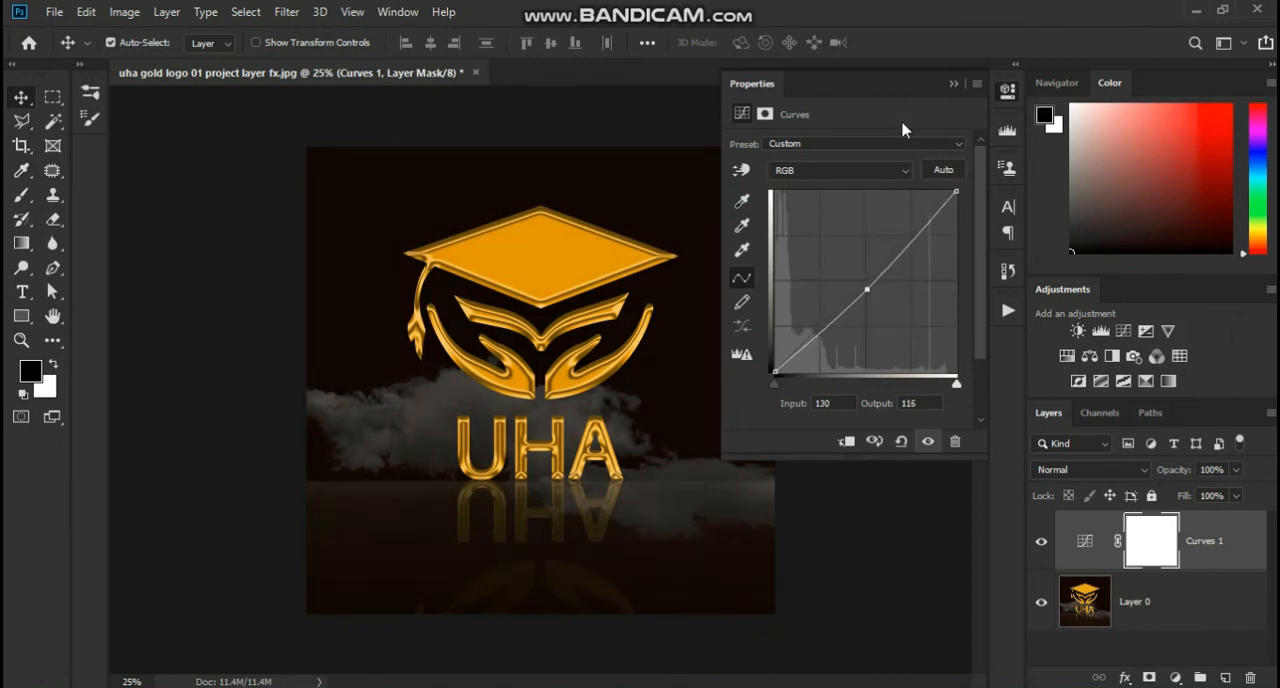
{"action": "left_click", "coordinate": [953, 85]}
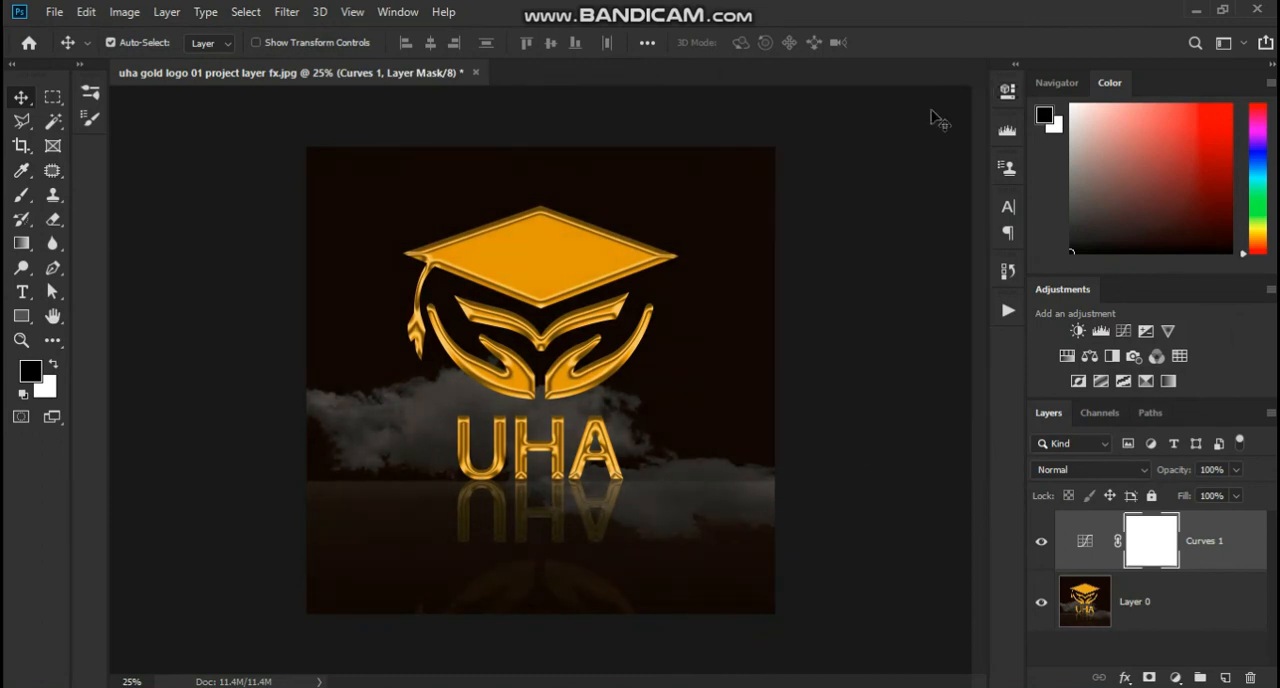